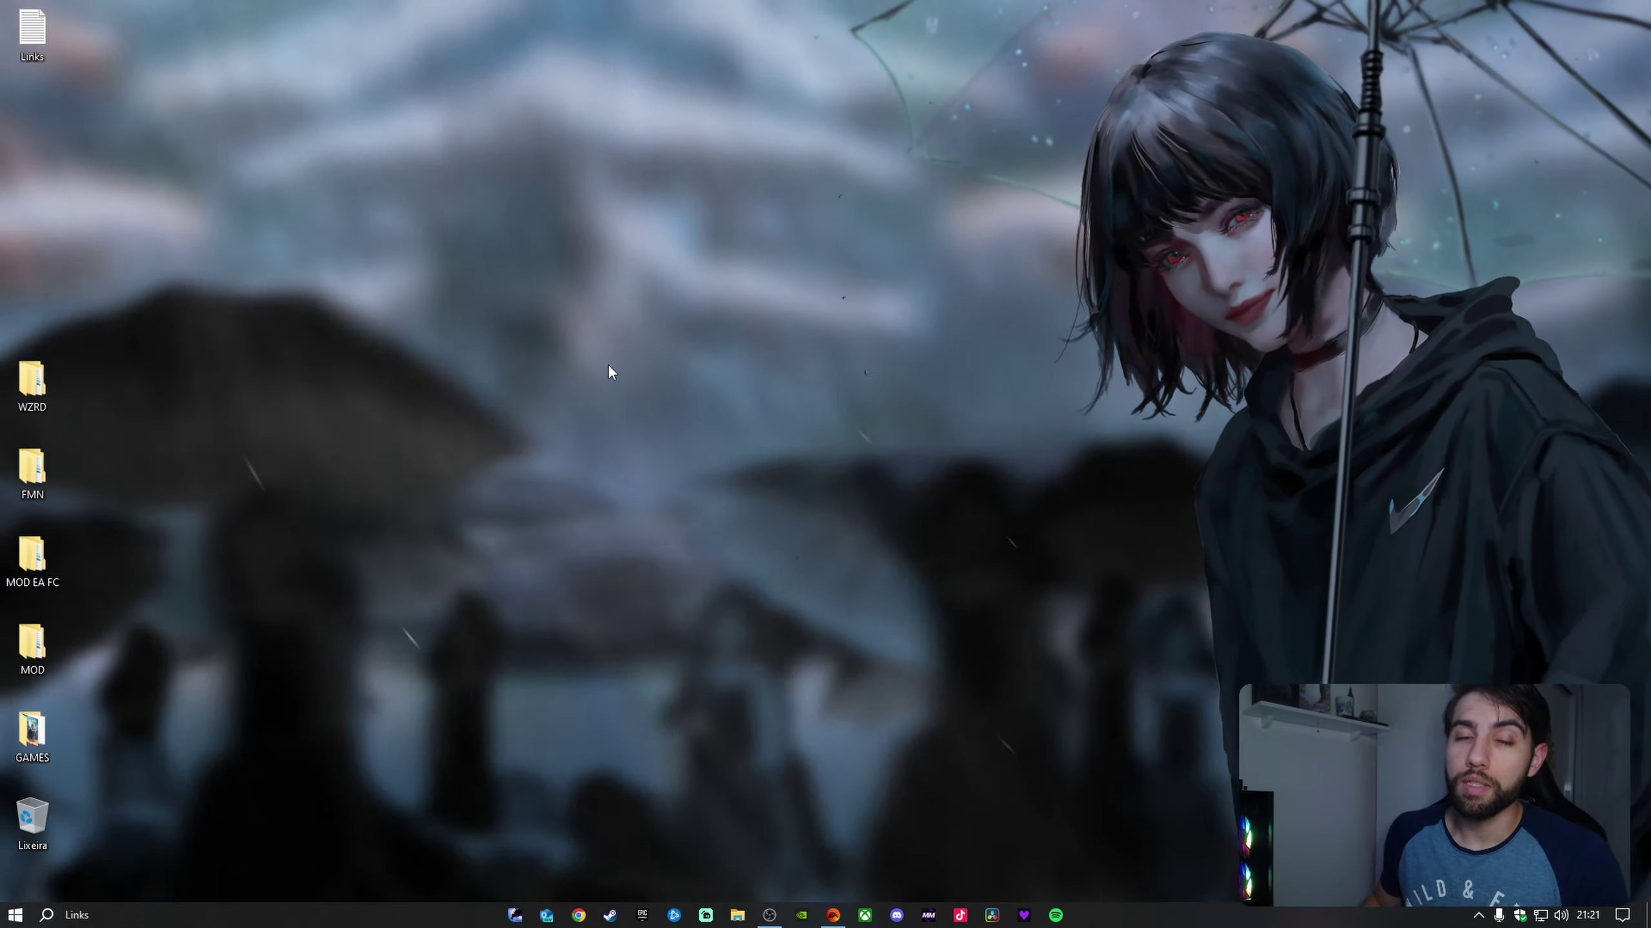
# Create a desktop folder named MOD DE CHUTEIRA and move it slightly higher on the desktop
pyautogui.rightClick(611, 366)
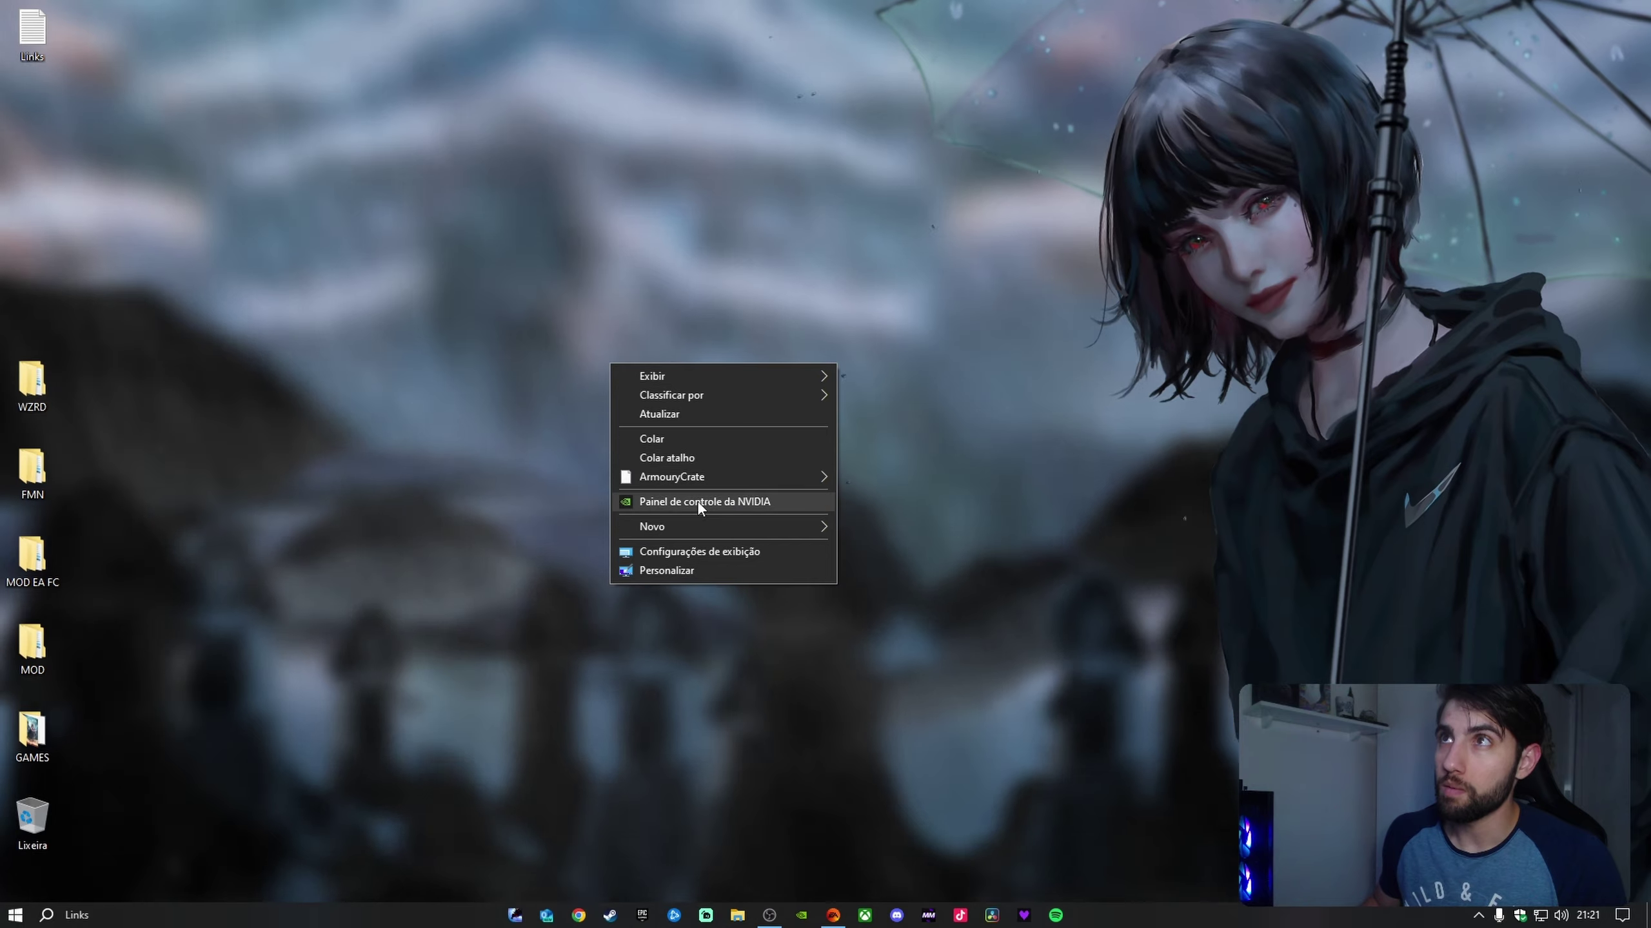
pyautogui.moveTo(678, 526)
pyautogui.click(877, 530)
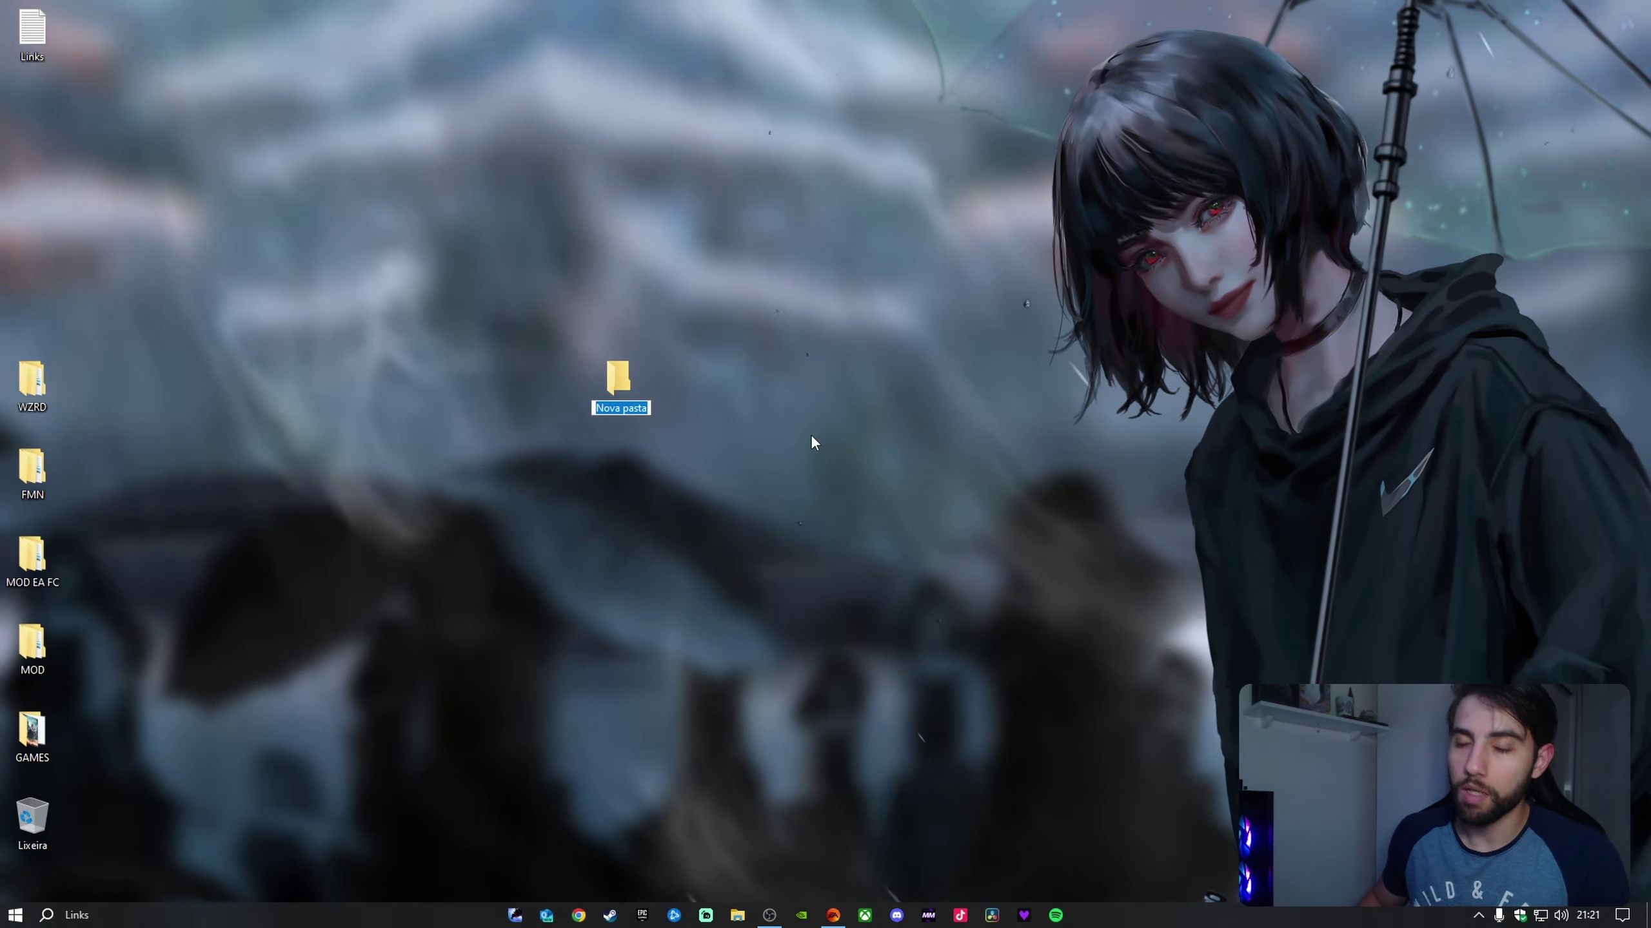
pyautogui.write('MOD')
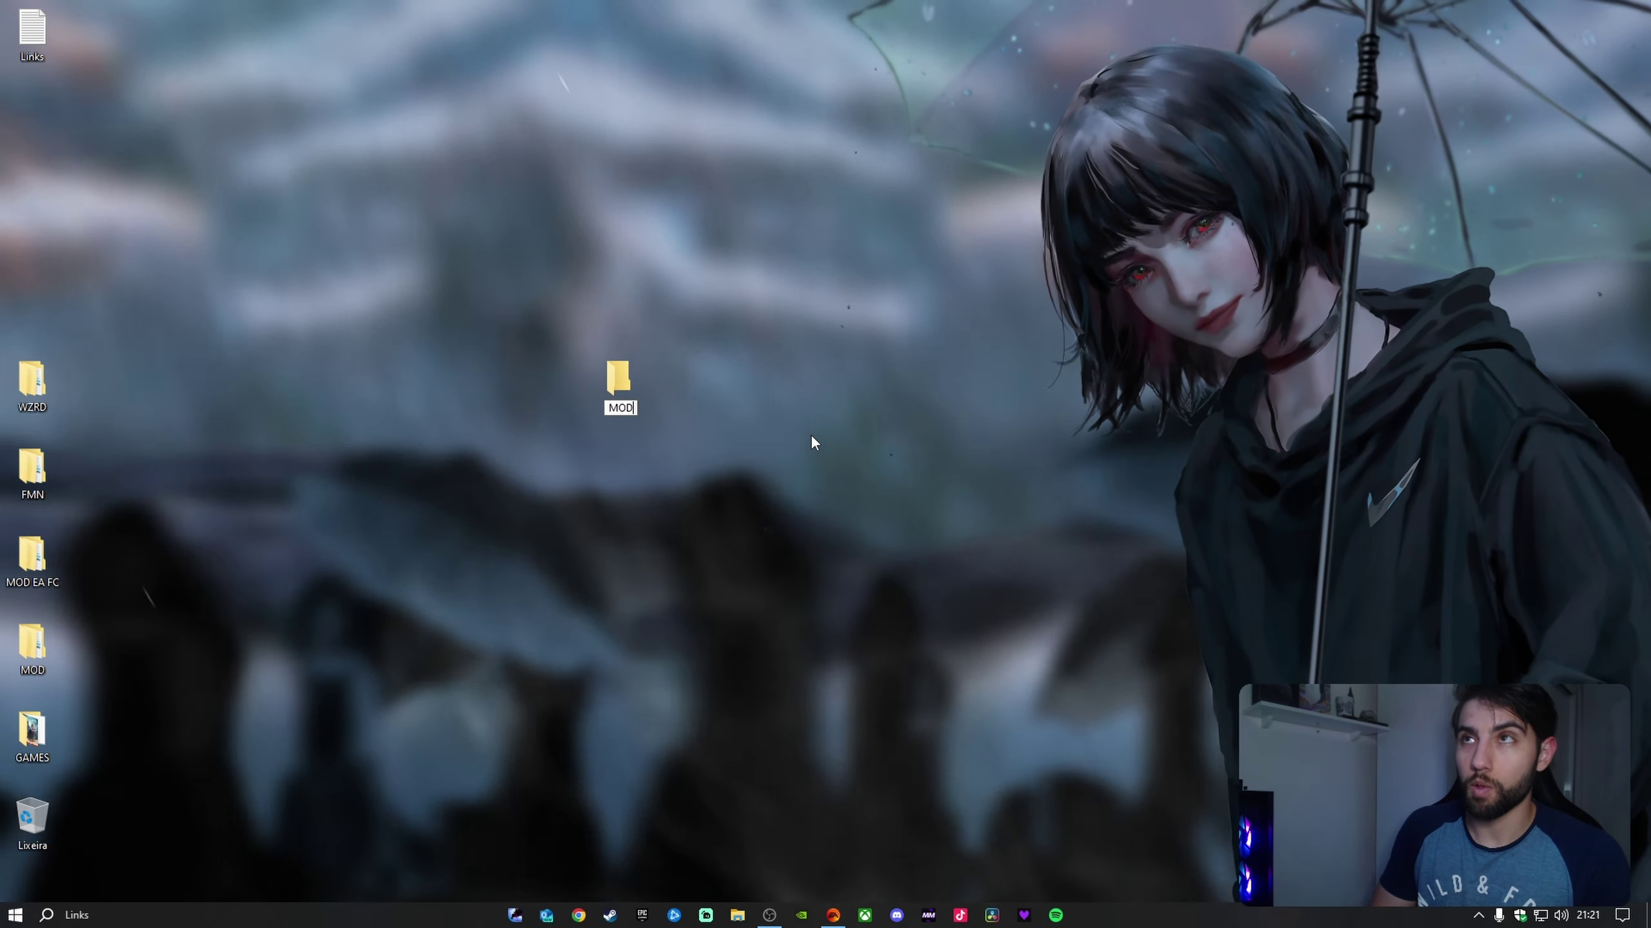
pyautogui.write(' DE CHU')
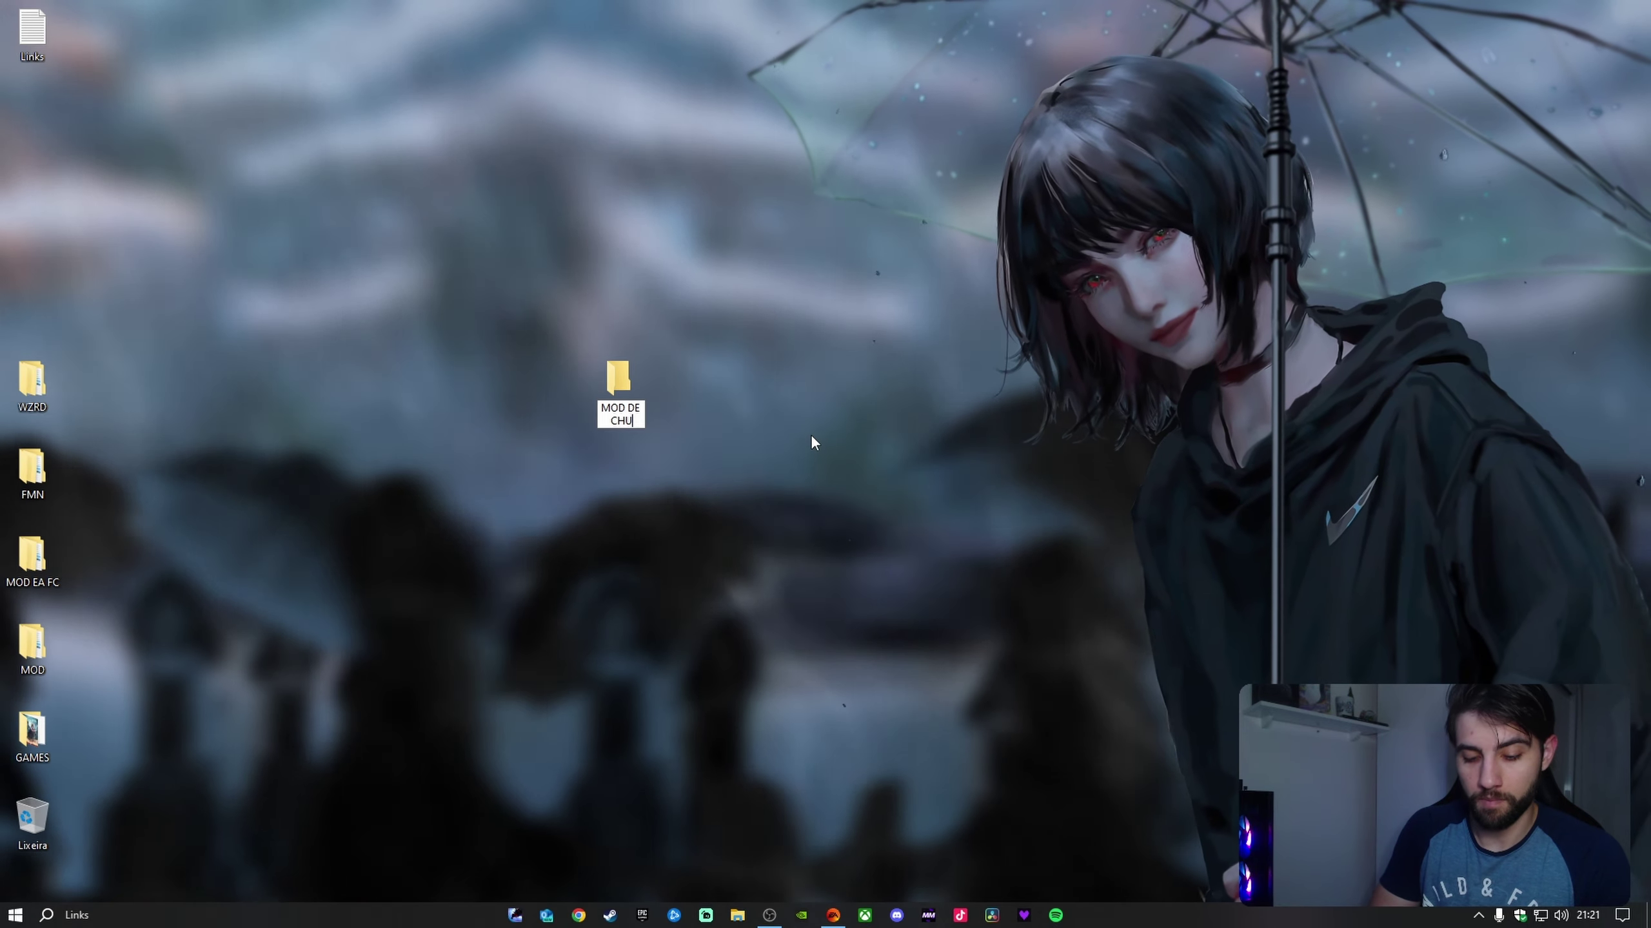
pyautogui.write('TEIRA')
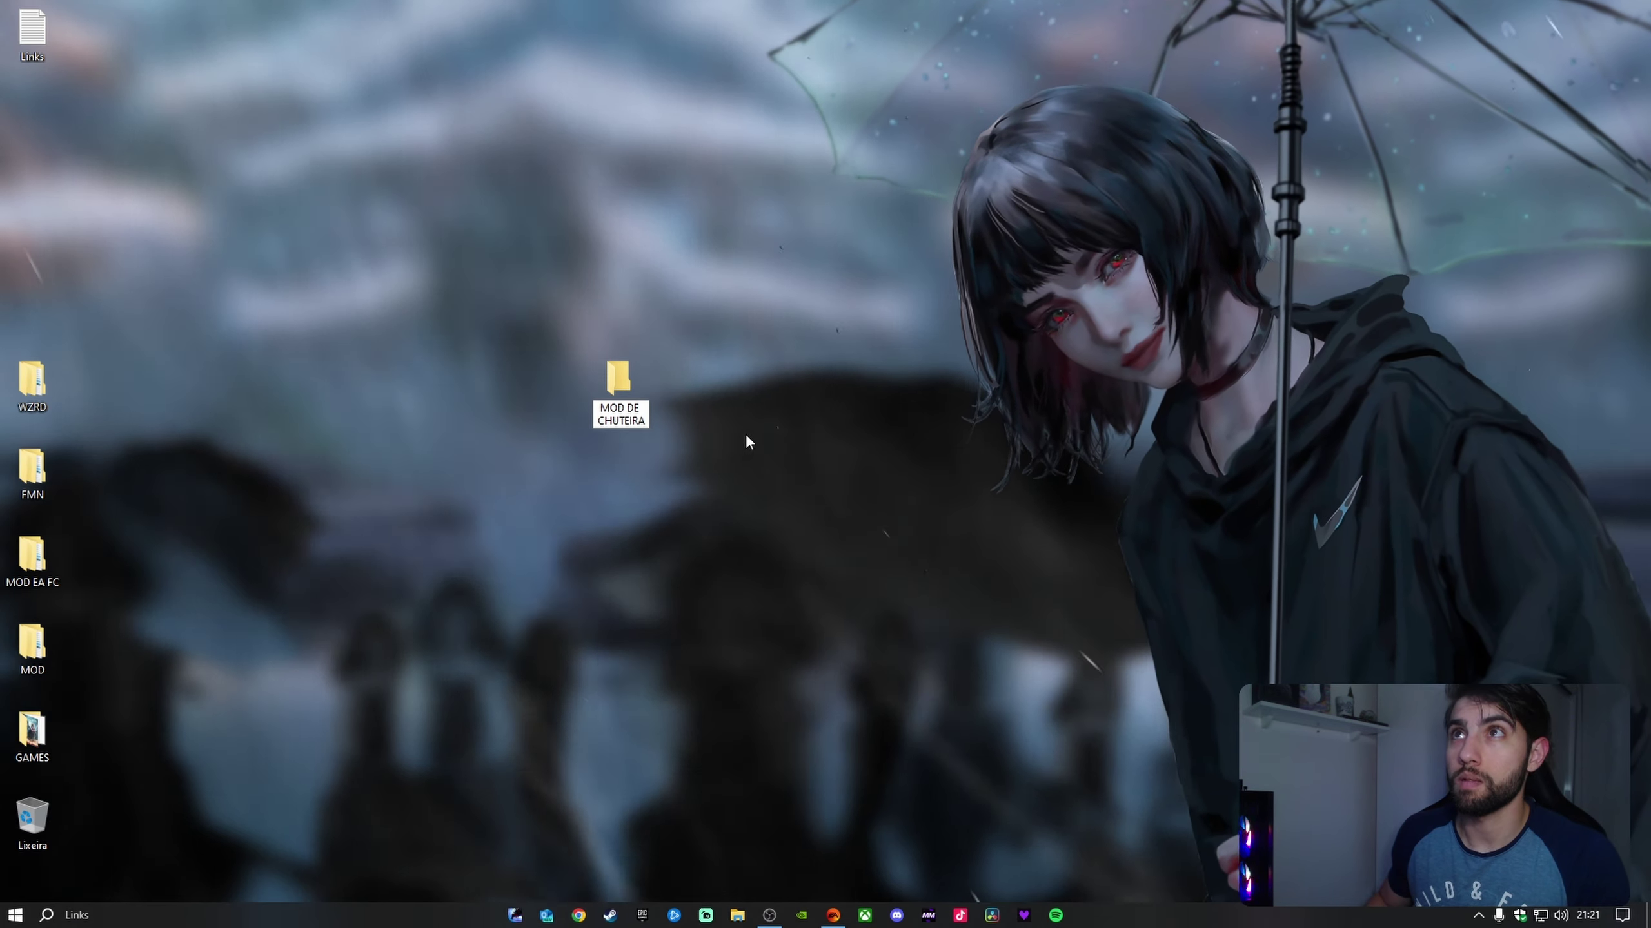
pyautogui.press('Return')
pyautogui.moveTo(617, 380); pyautogui.dragTo(617, 293)
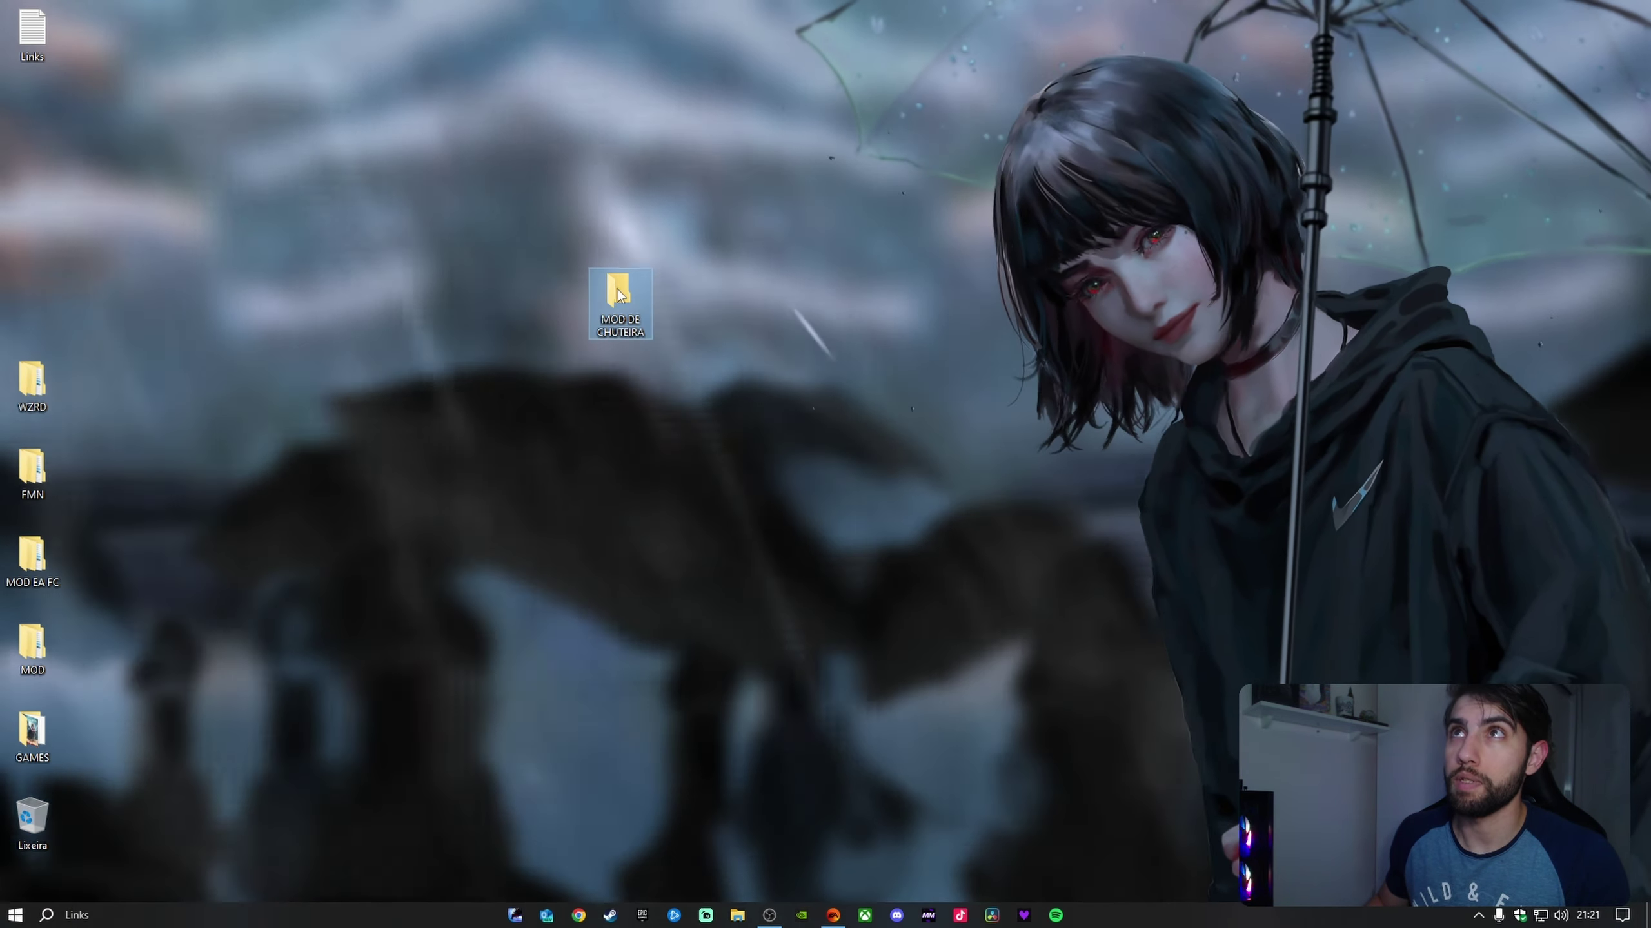
pyautogui.click(631, 256)
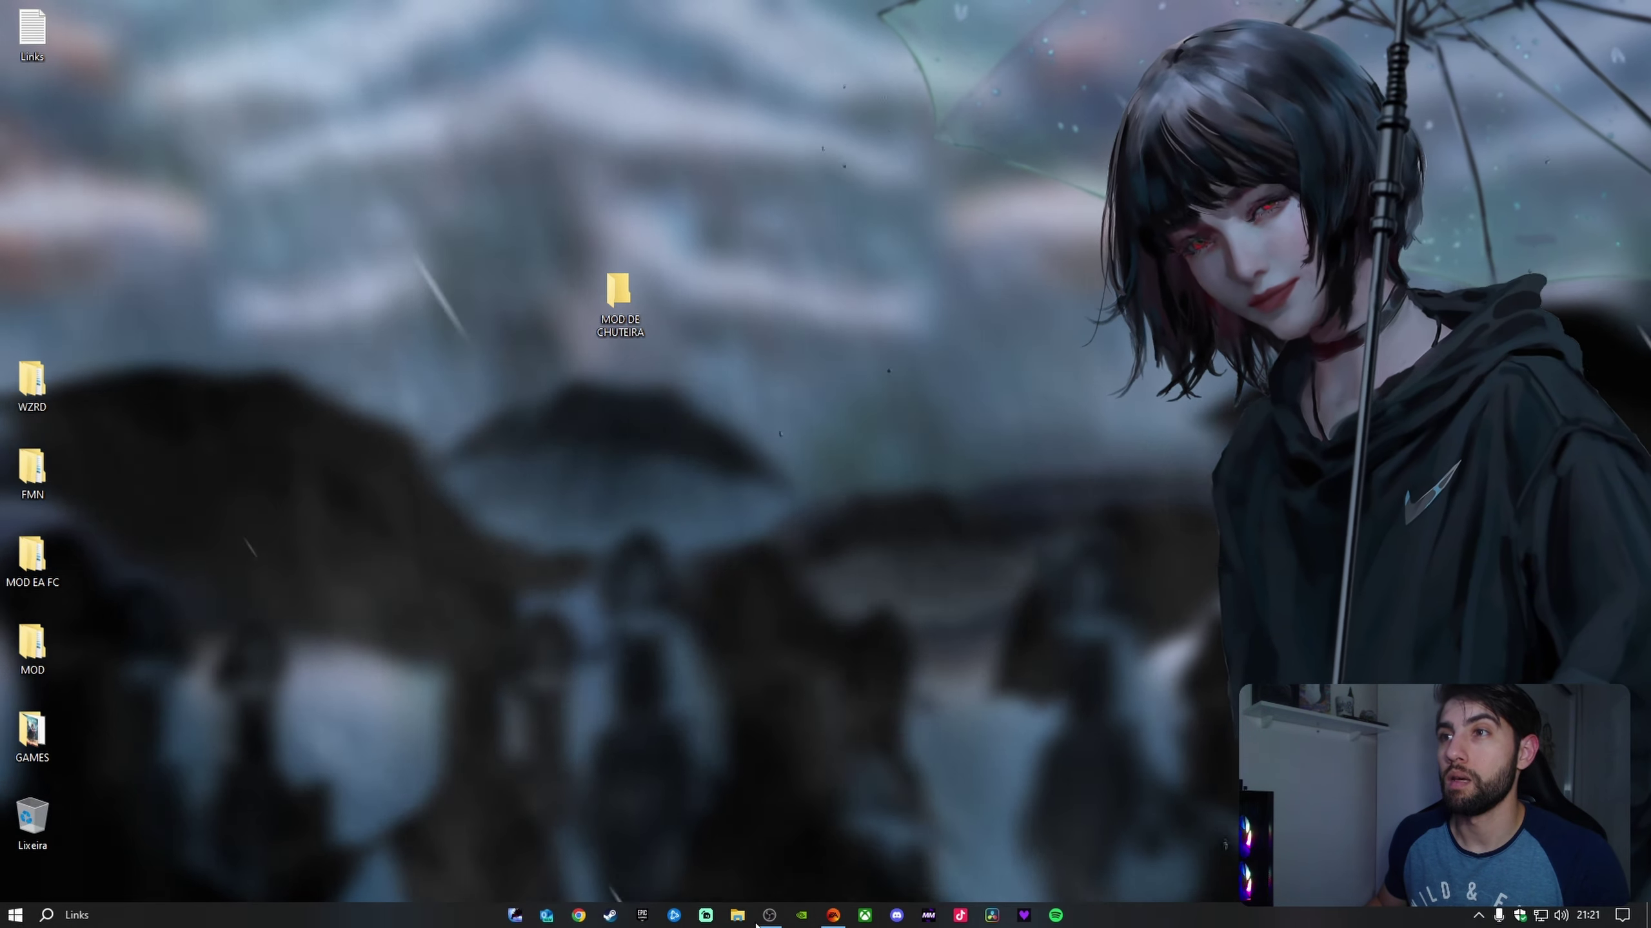
# Move the FC24 BML Bootpack Symphonic Edition v1.1 archive from Downloads into the desktop folder MOD DE CHUTEIRA
pyautogui.click(737, 915)
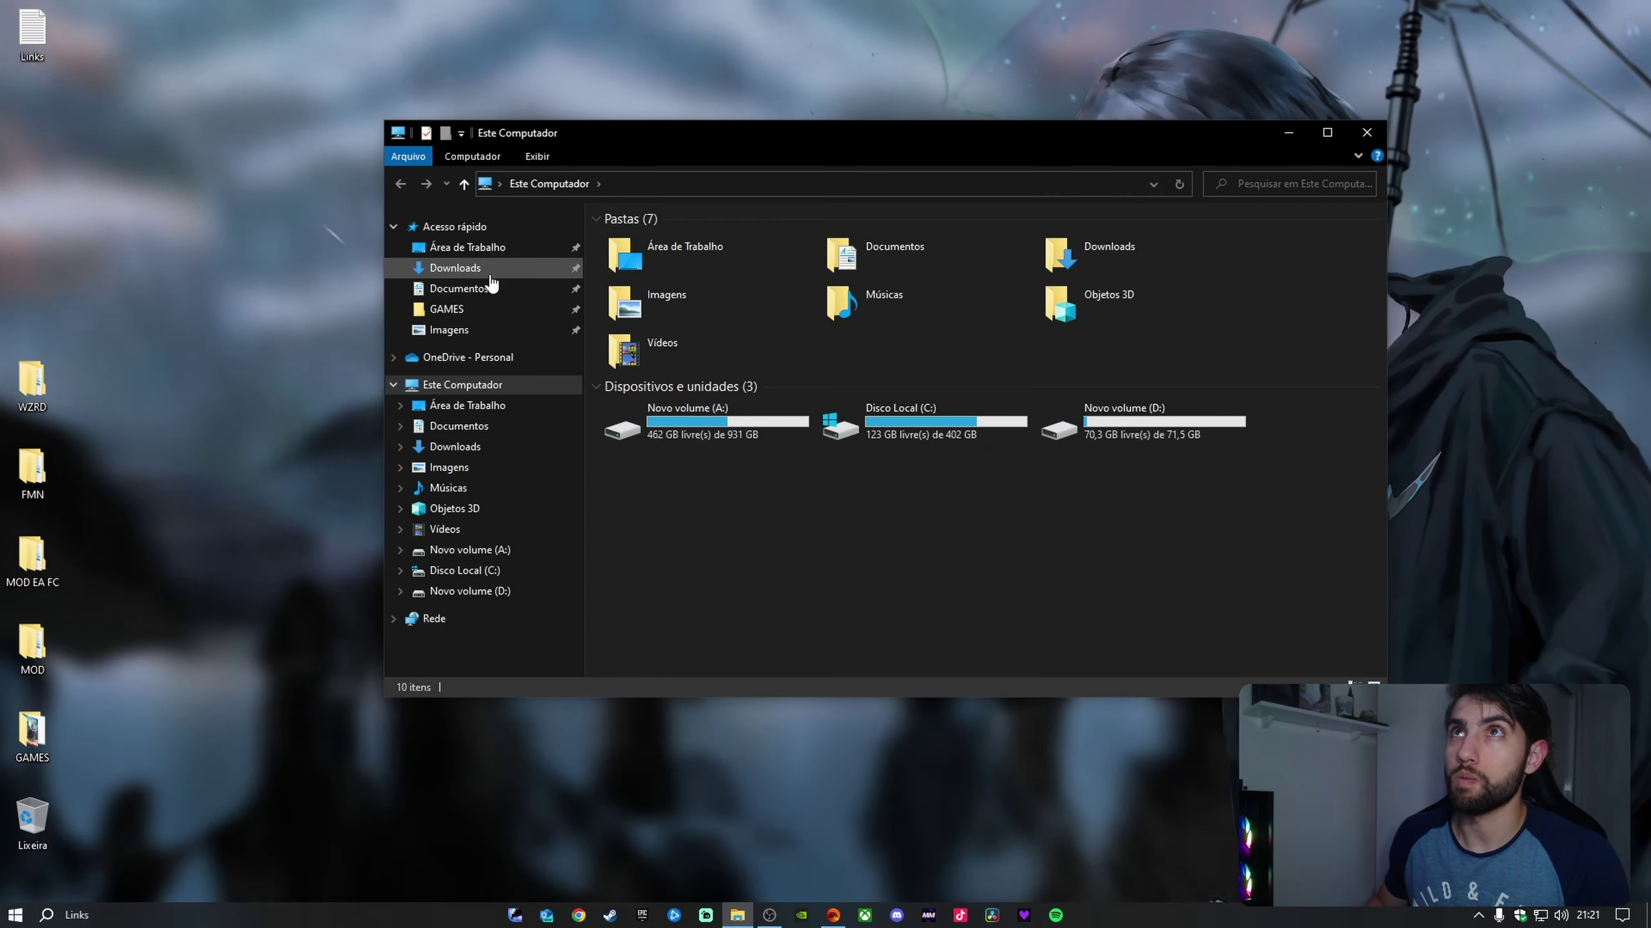
pyautogui.click(491, 276)
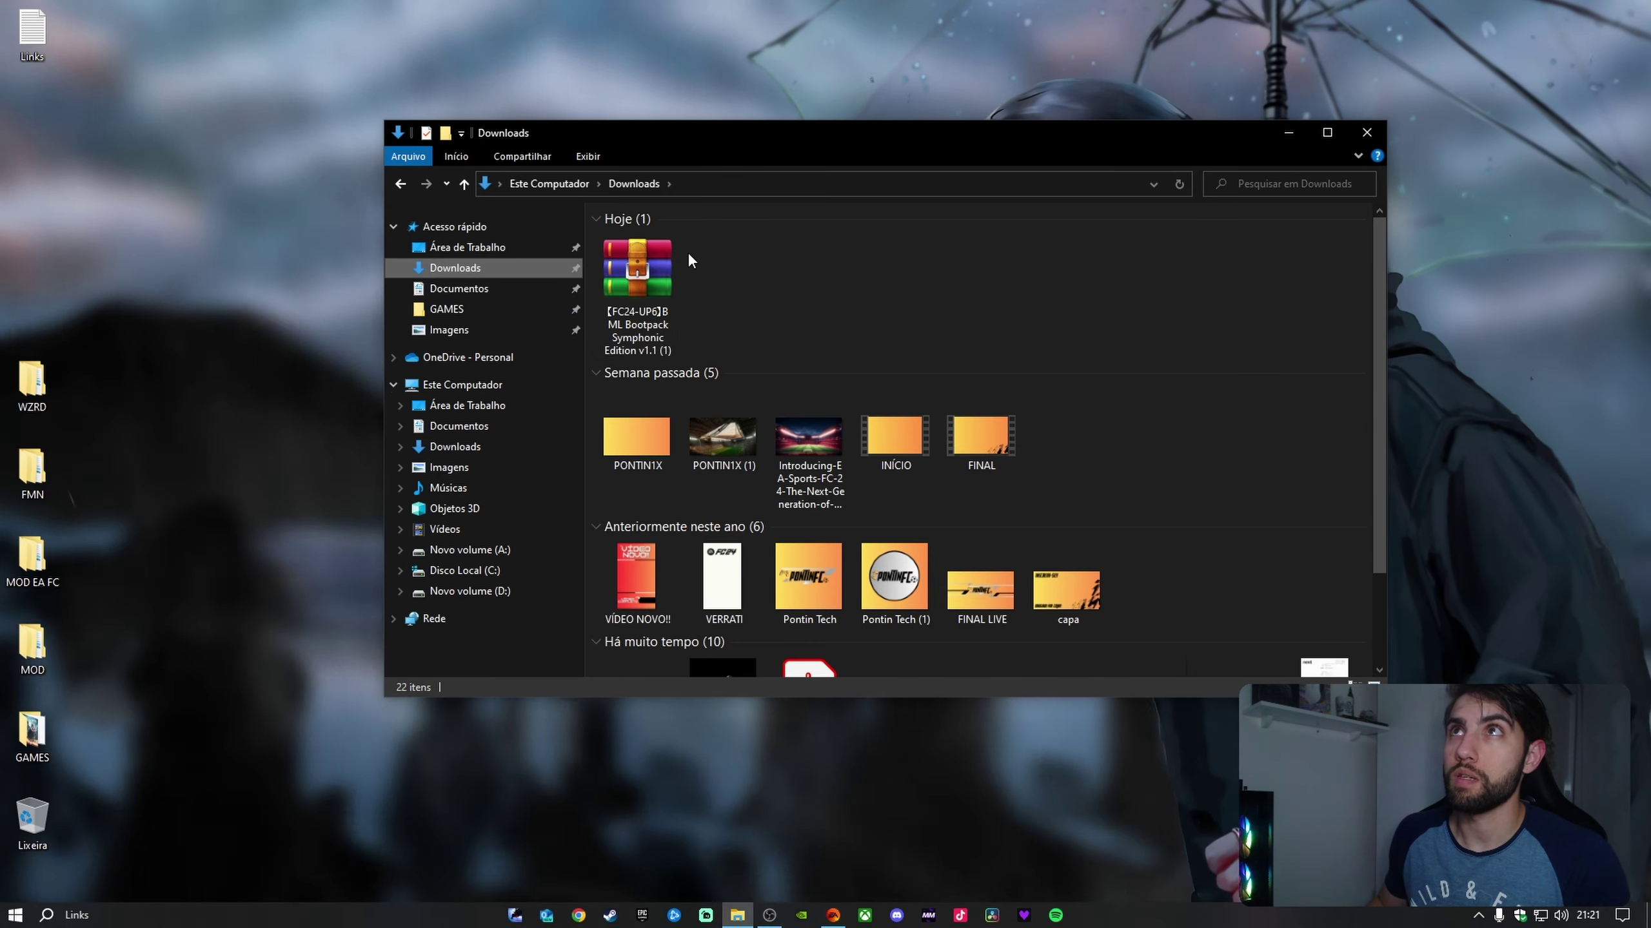
pyautogui.moveTo(640, 266)
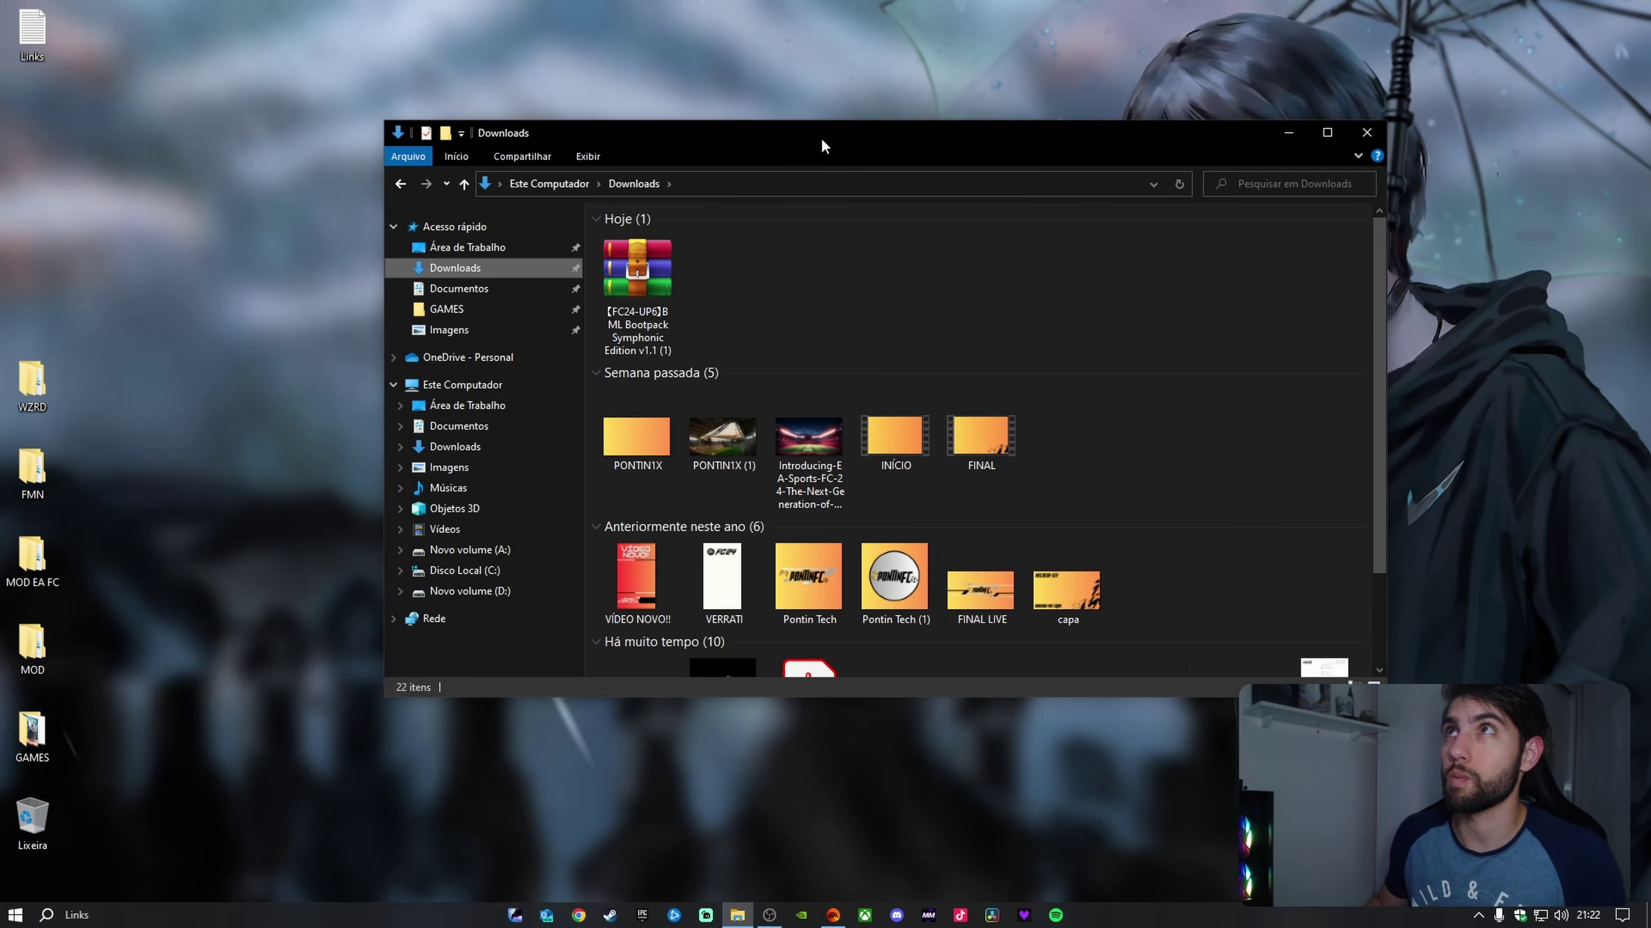
pyautogui.moveTo(820, 136); pyautogui.dragTo(810, 420)
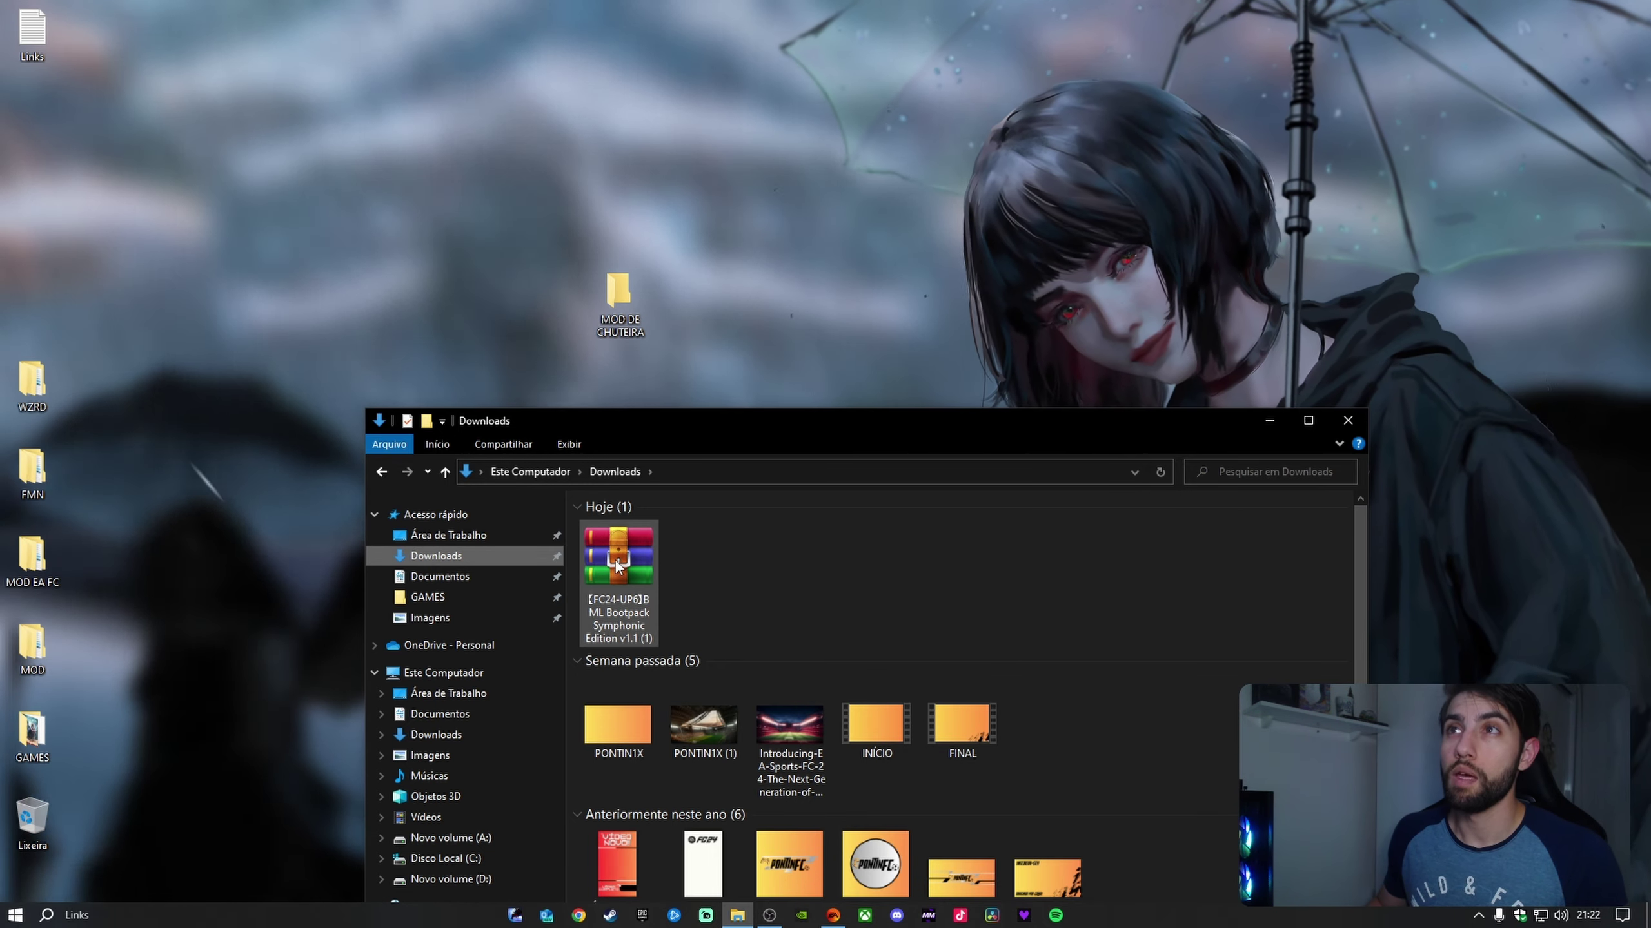
pyautogui.moveTo(632, 565); pyautogui.dragTo(621, 323)
pyautogui.click(1348, 422)
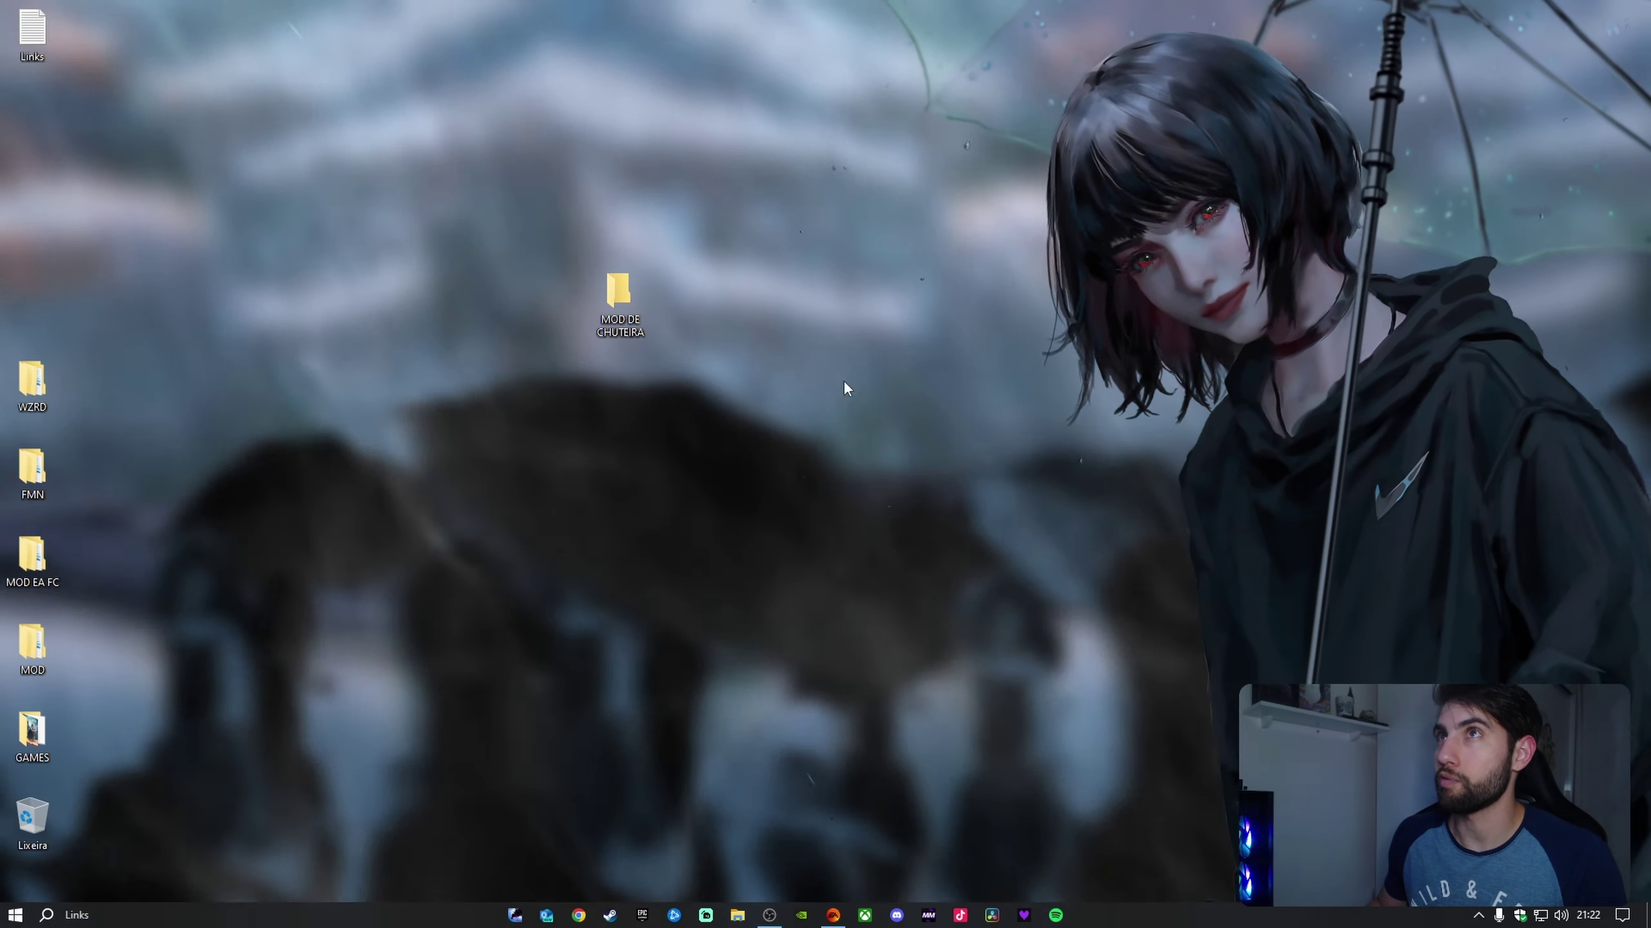
# Extract the BML Bootpack archive directly inside the MOD DE CHUTEIRA folder and delete the original archive
pyautogui.doubleClick(623, 302)
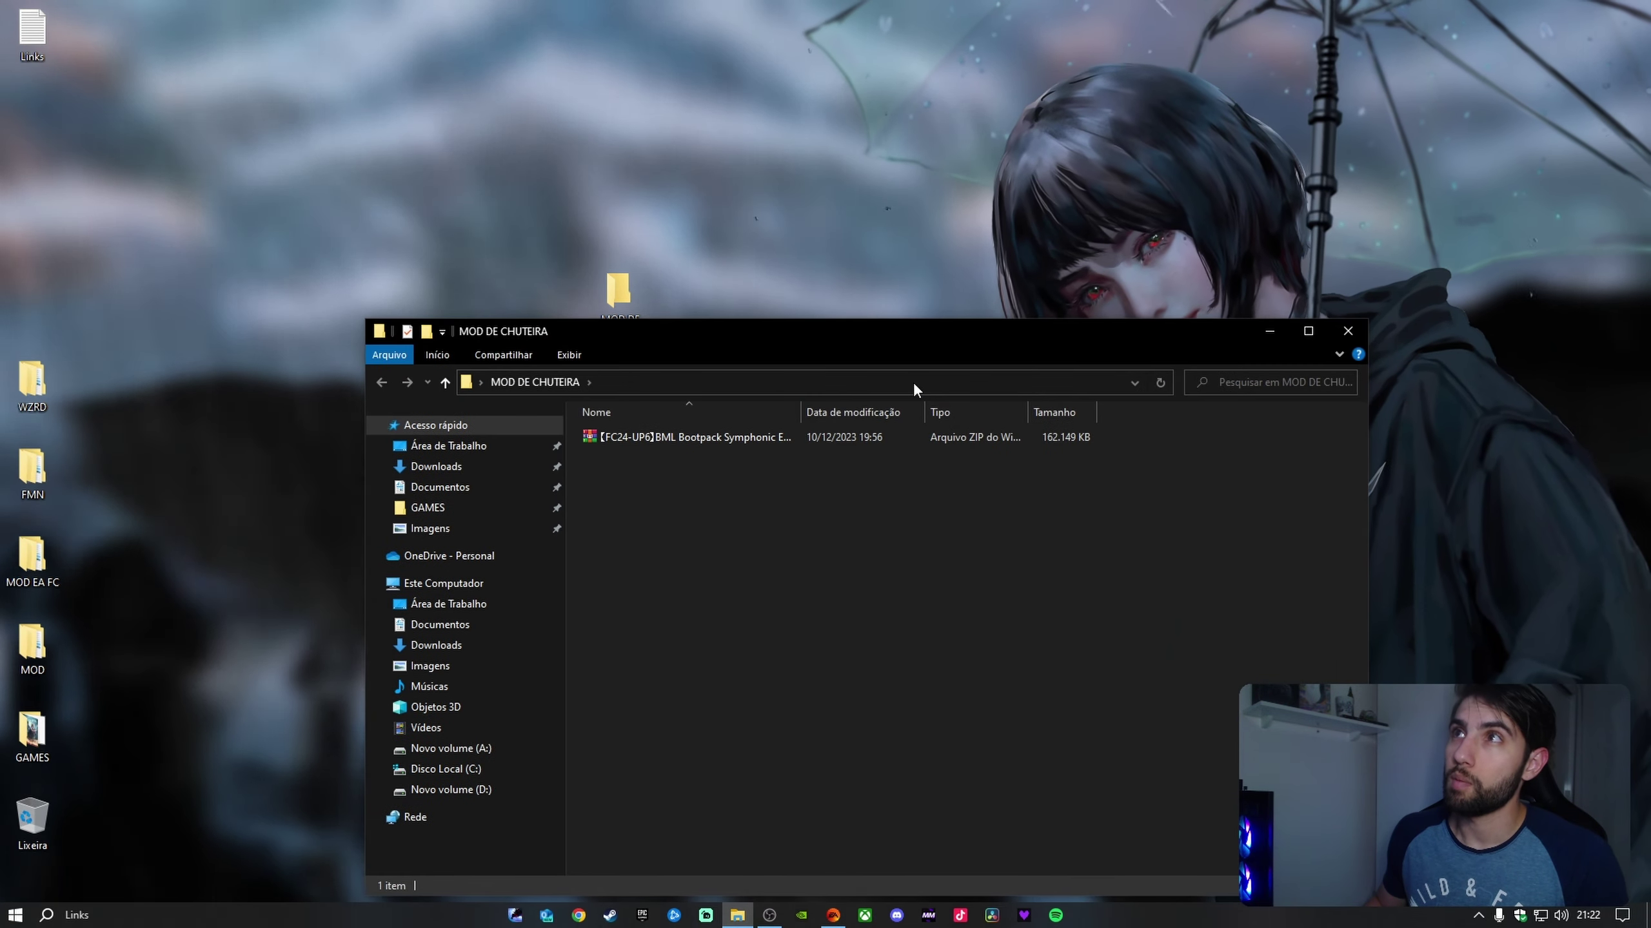
pyautogui.click(1308, 331)
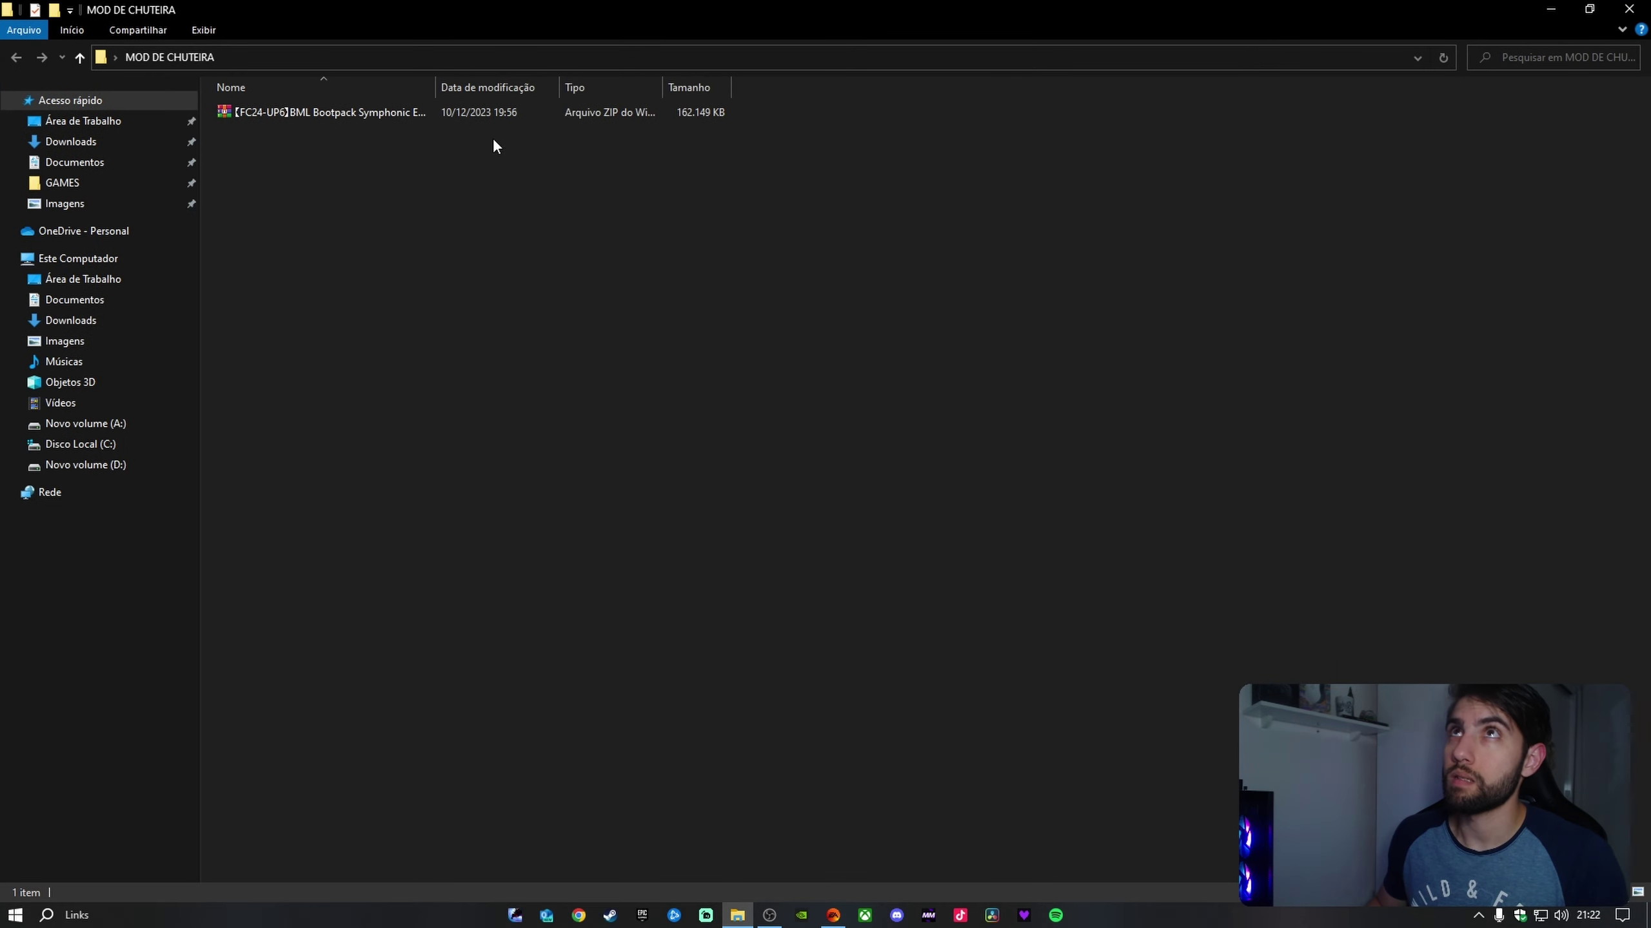
pyautogui.rightClick(400, 111)
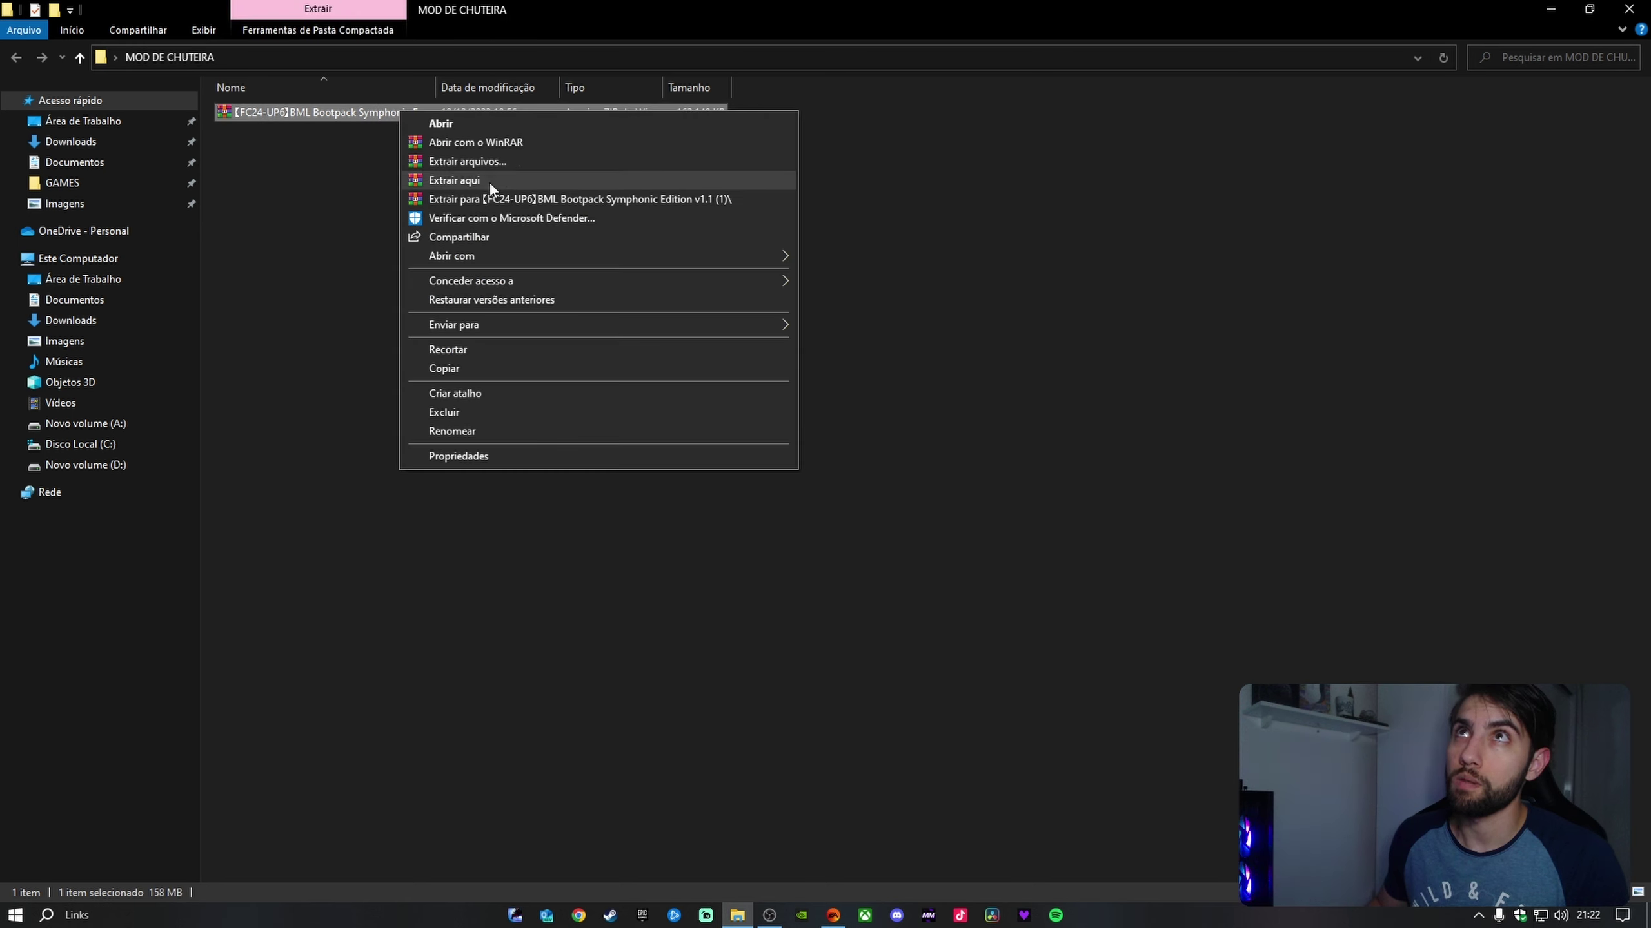
pyautogui.click(484, 180)
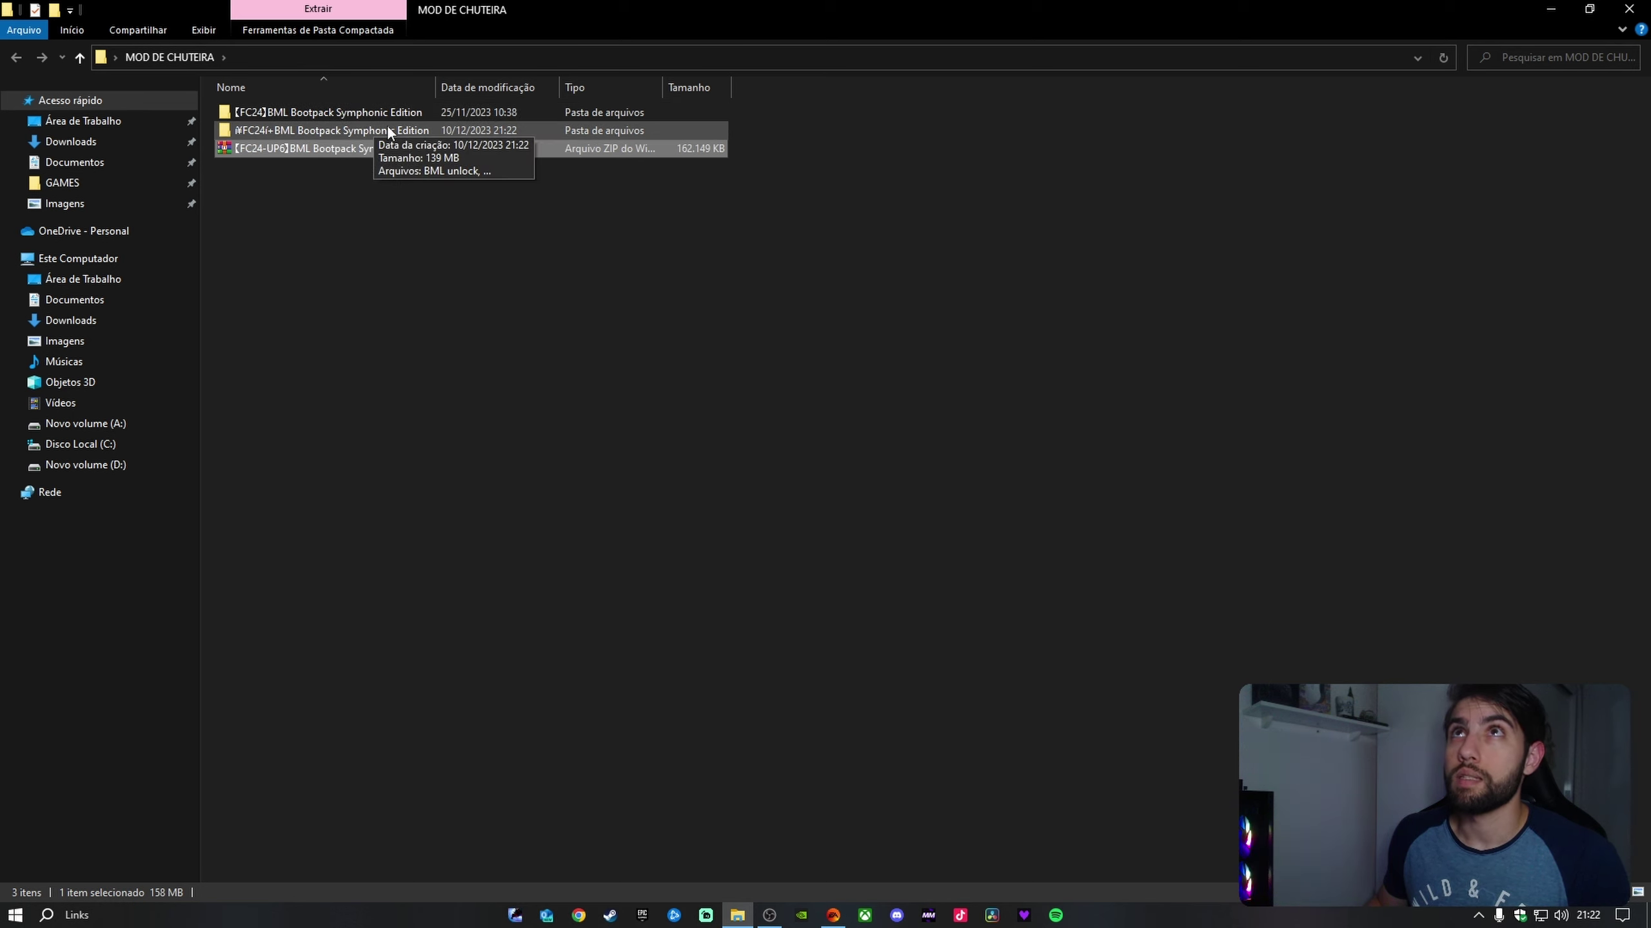
pyautogui.rightClick(350, 147)
pyautogui.click(418, 447)
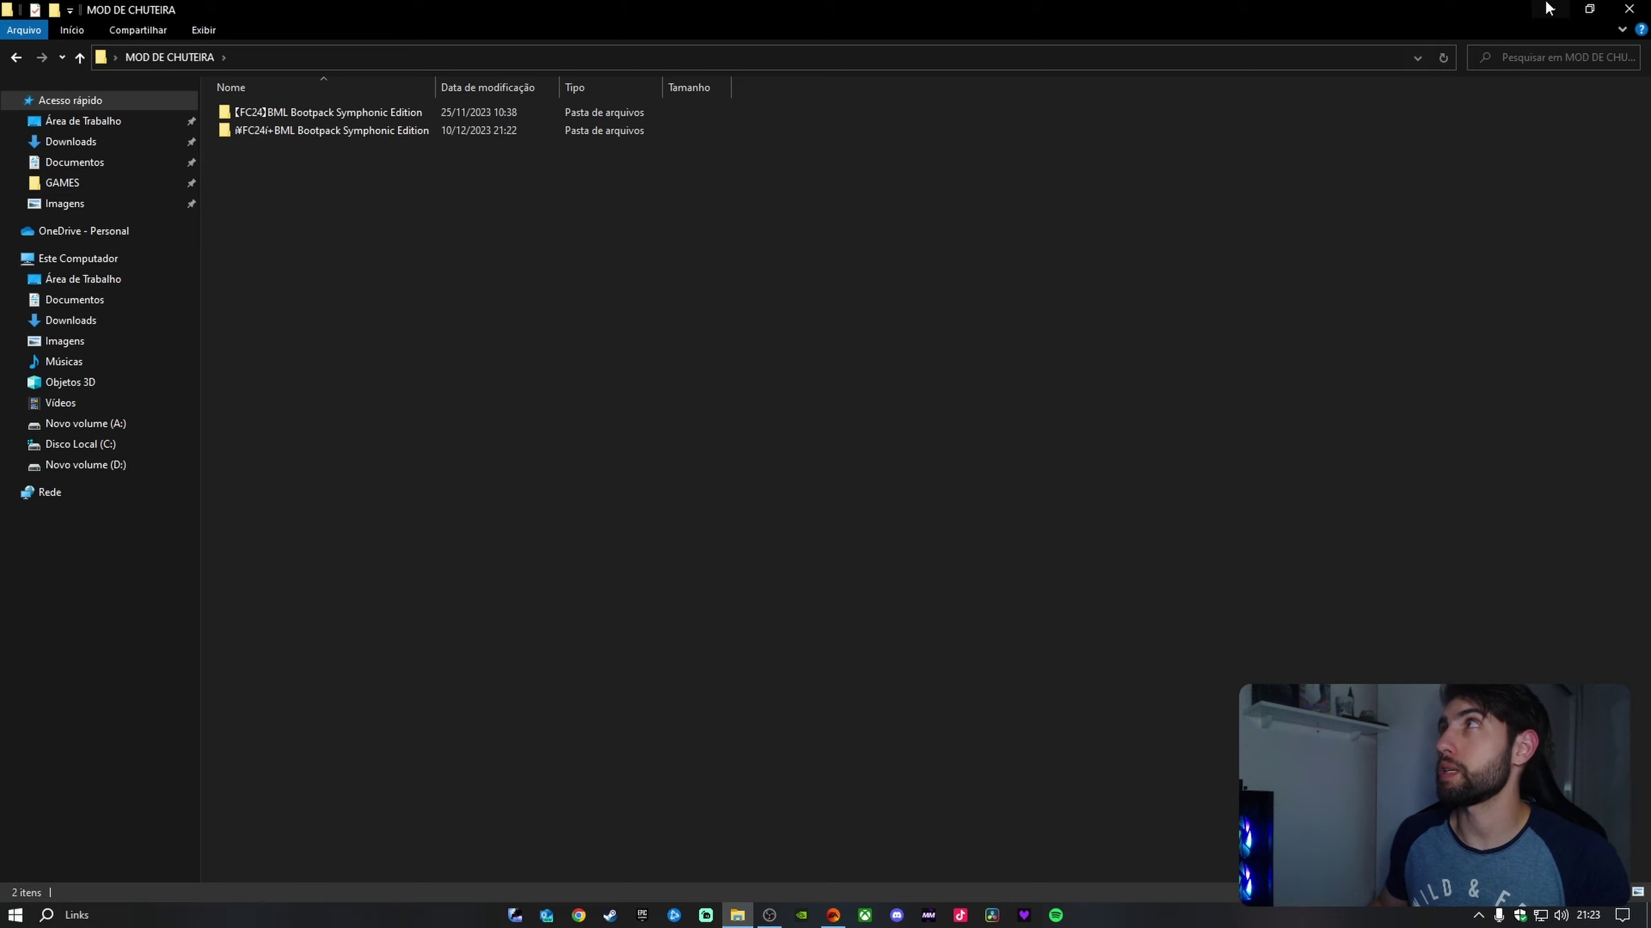
pyautogui.click(1630, 7)
# Copy the desktop folder MOD DE CHUTEIRA into the EA SPORTS FC 24 folder on Novo volume (A:) and check its contents
pyautogui.moveTo(711, 452); pyautogui.dragTo(618, 303)
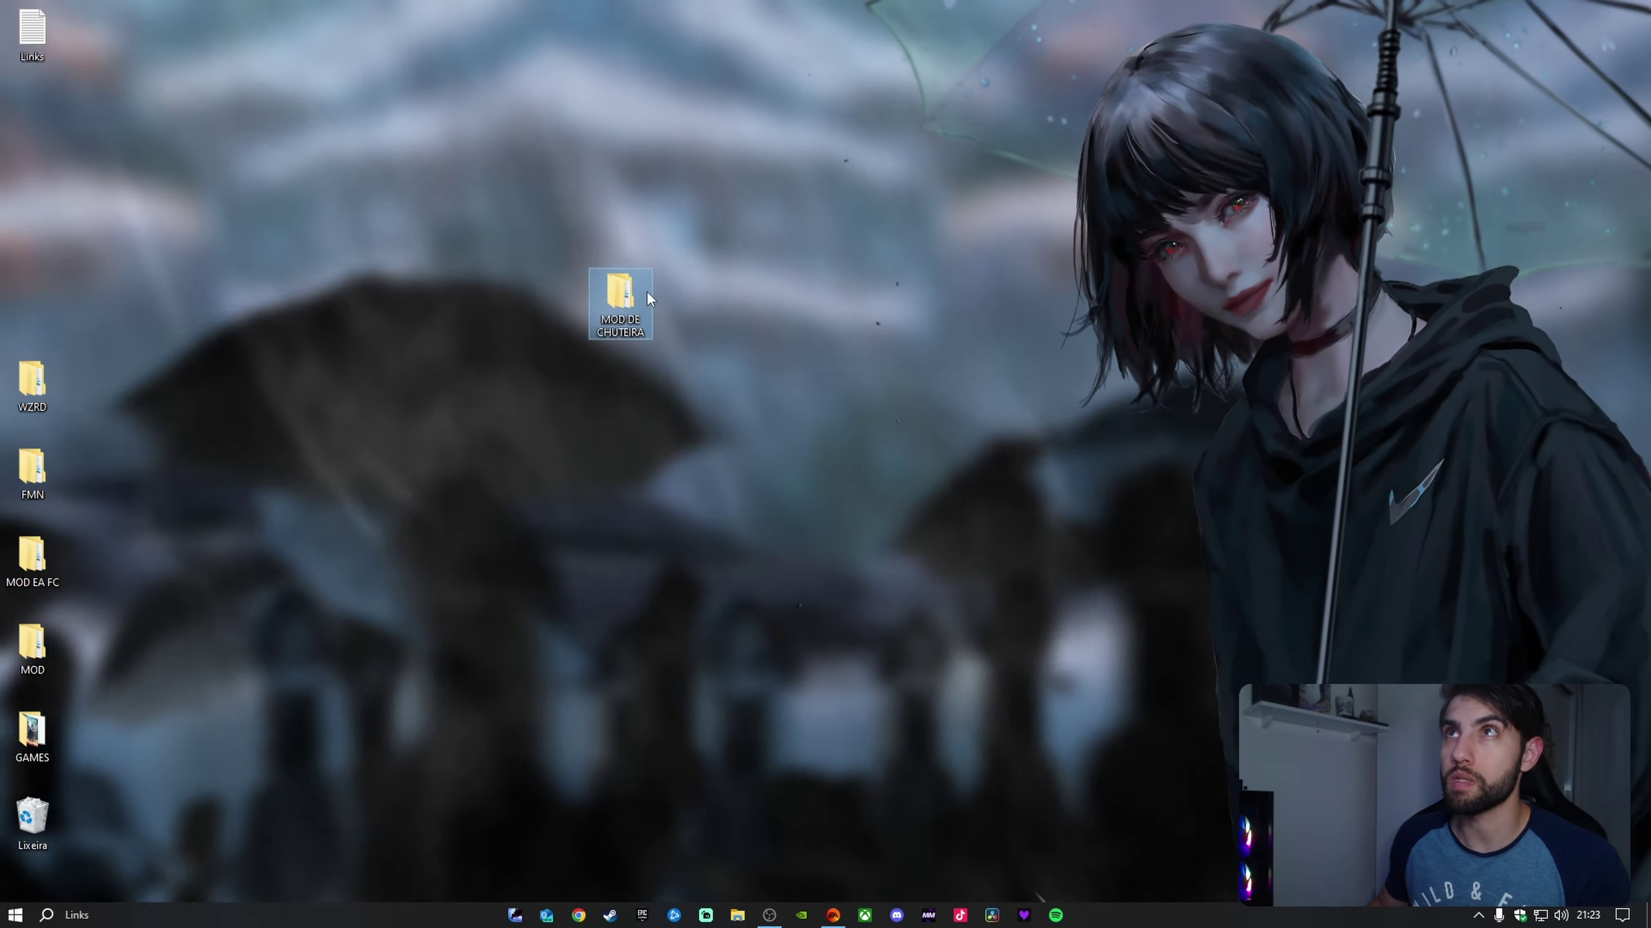
pyautogui.rightClick(635, 298)
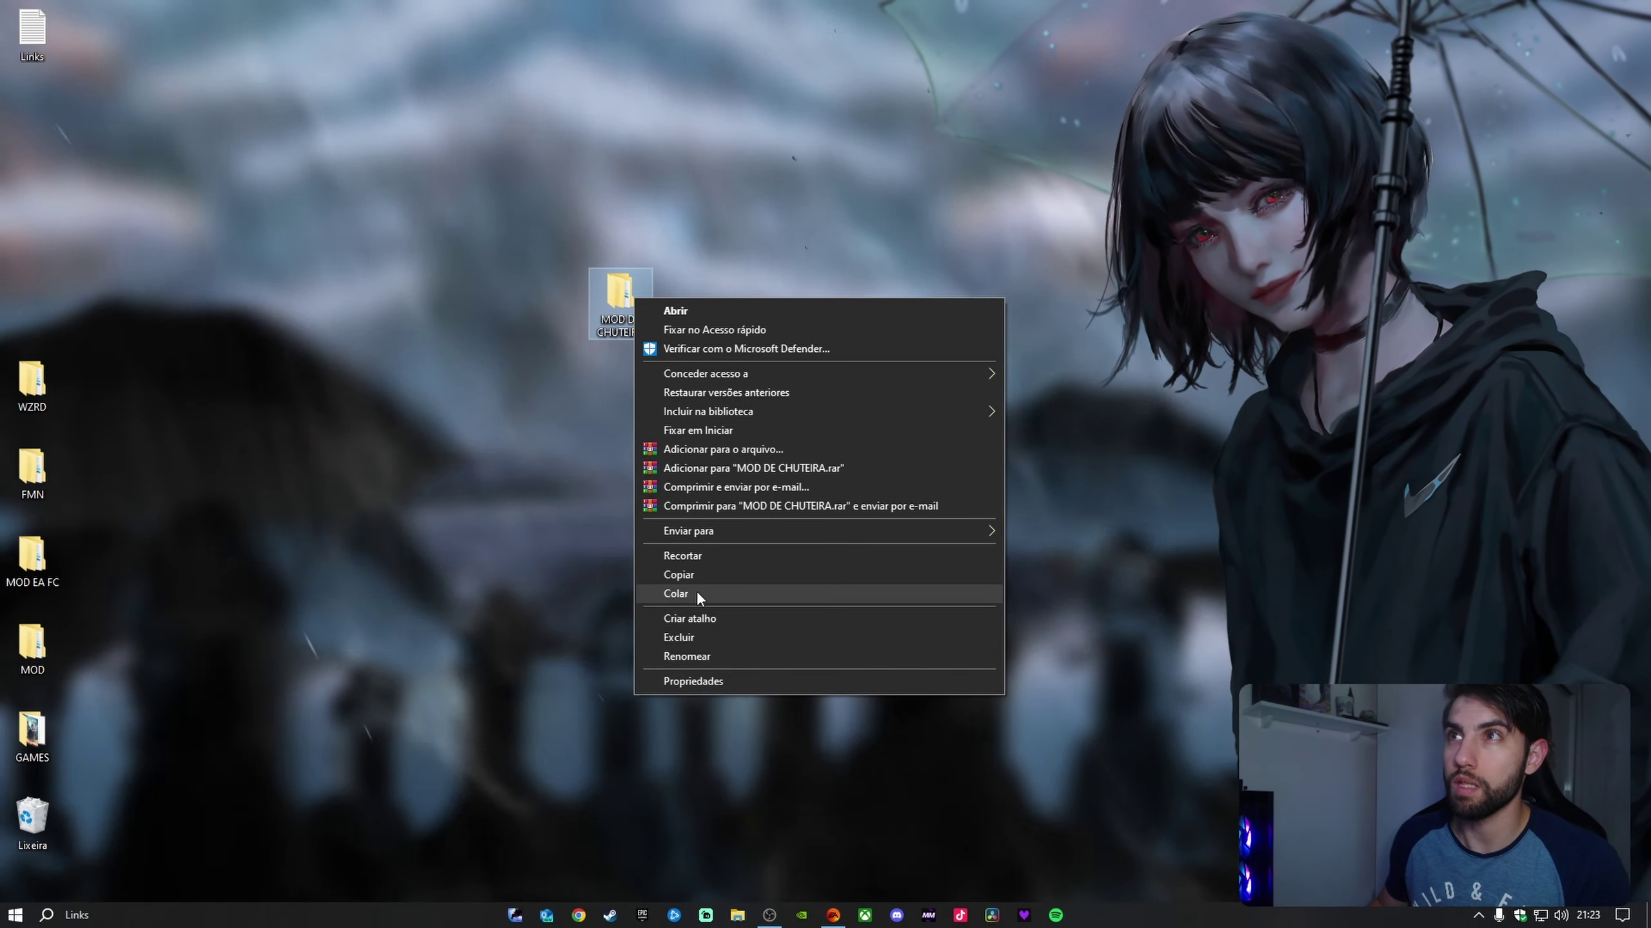
pyautogui.click(687, 575)
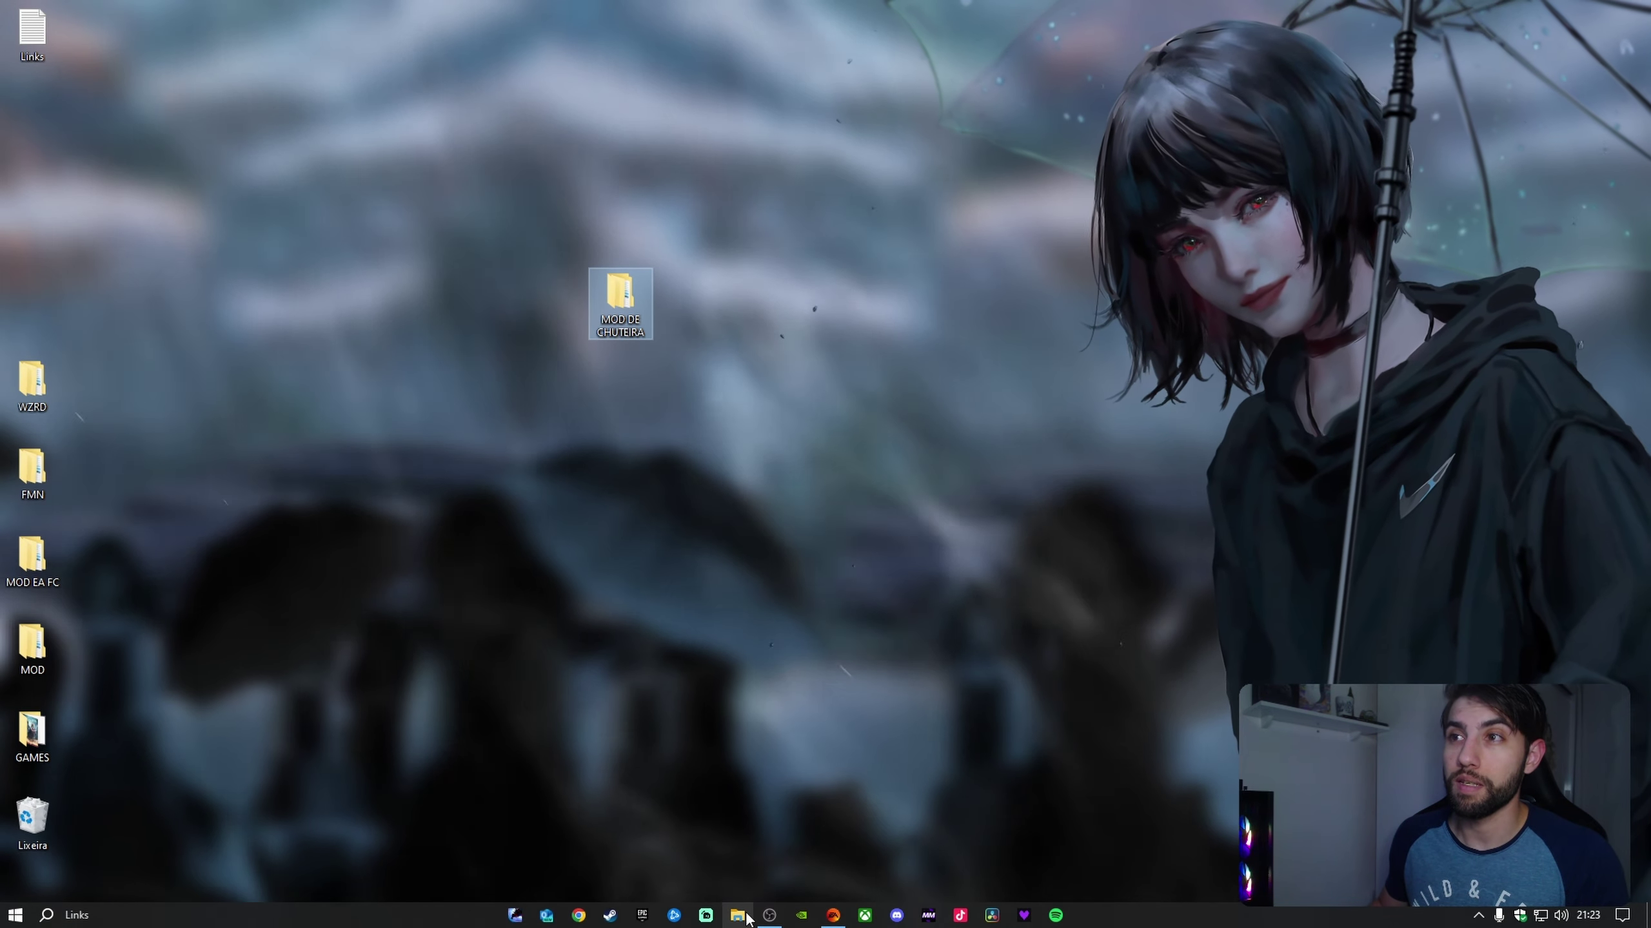
pyautogui.click(739, 914)
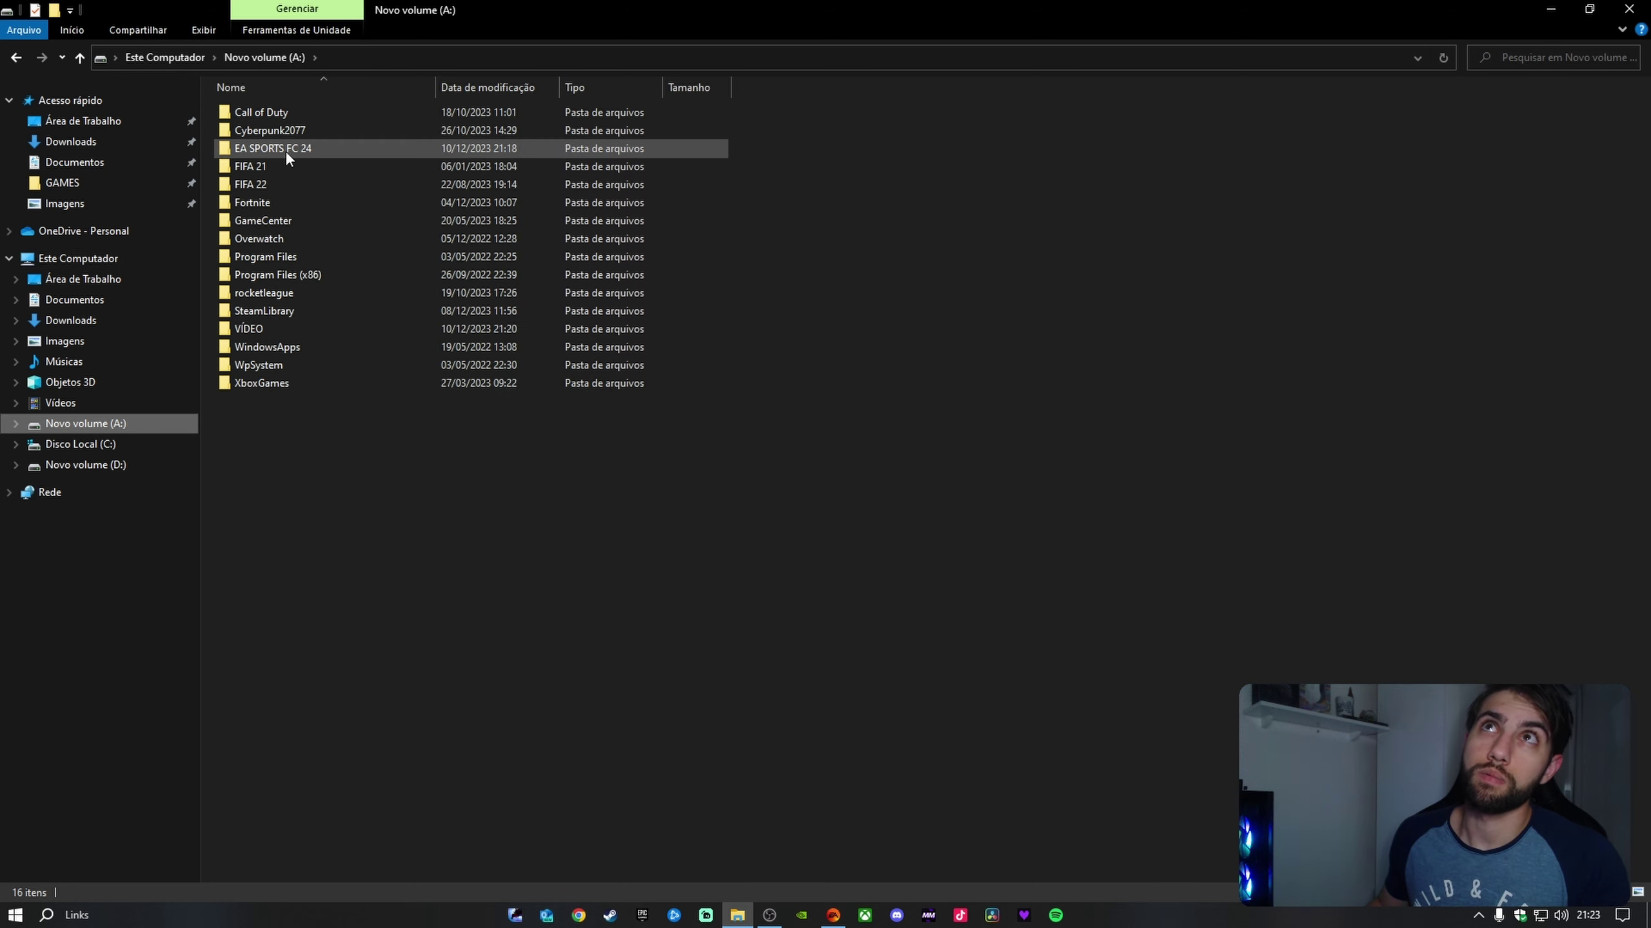
pyautogui.click(339, 150)
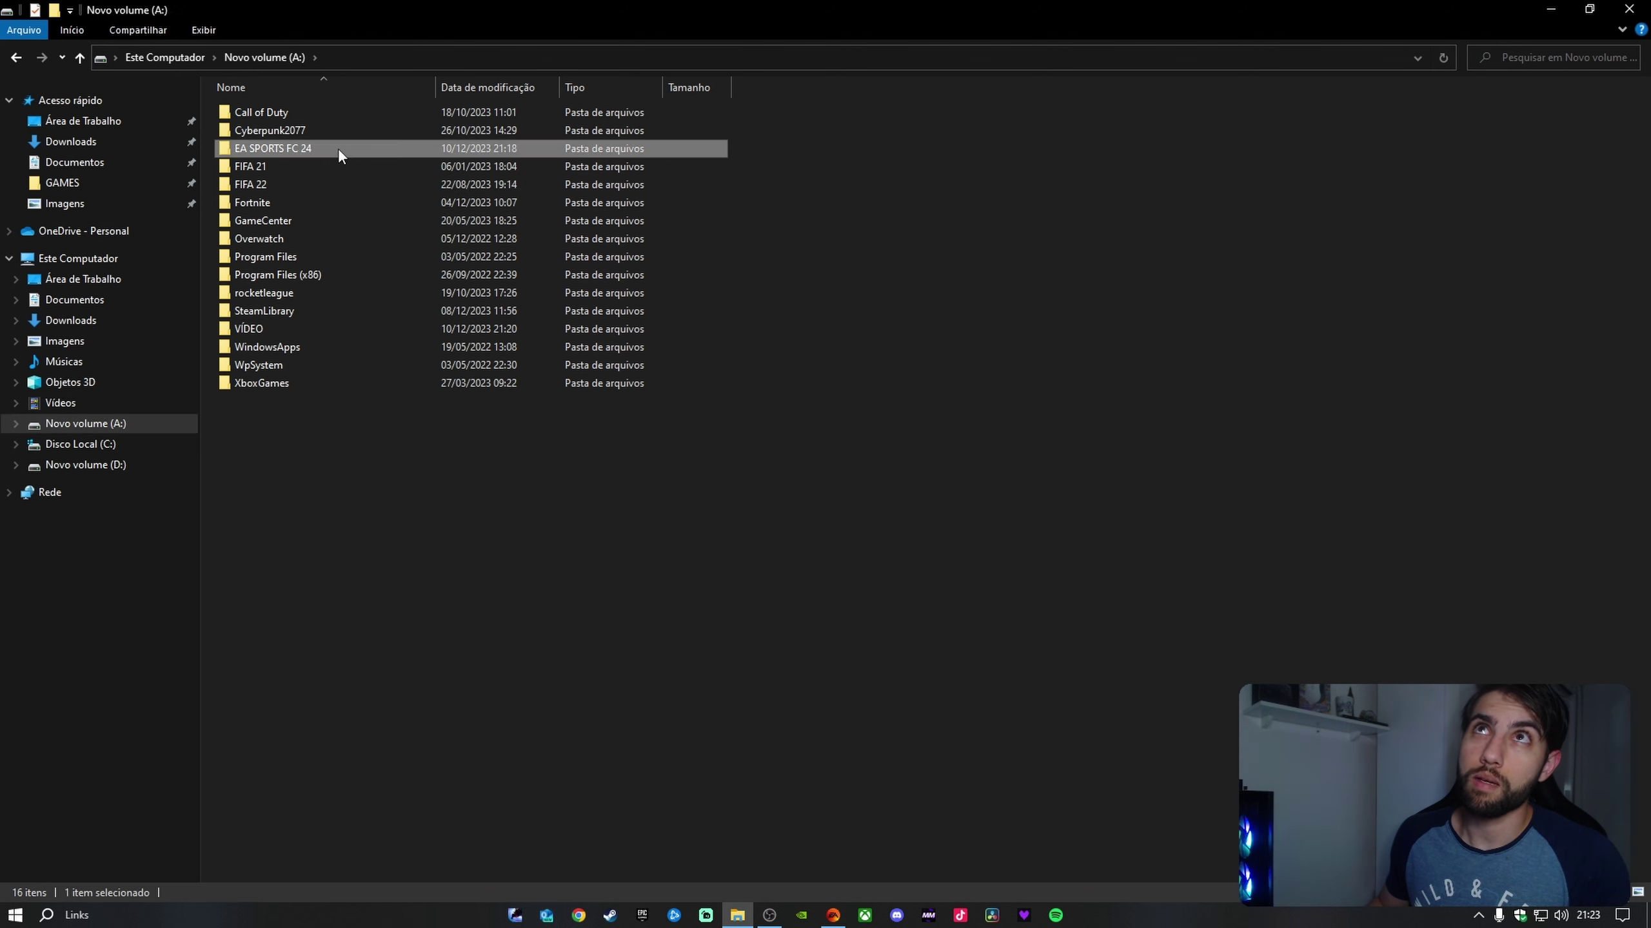
pyautogui.doubleClick(338, 148)
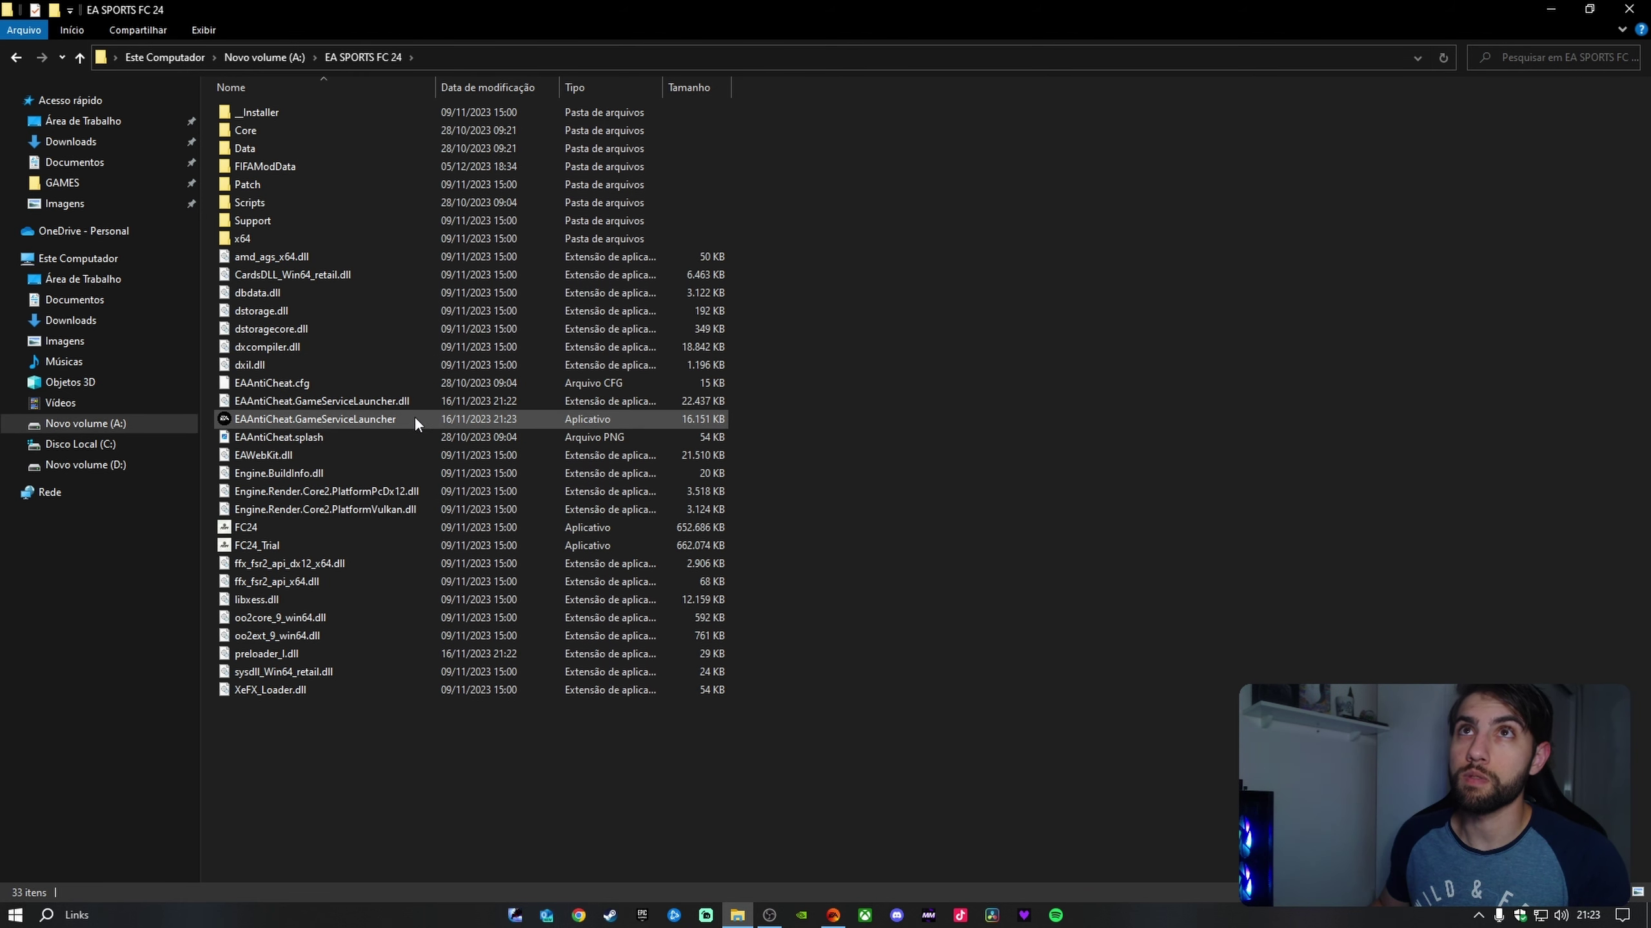
pyautogui.rightClick(785, 161)
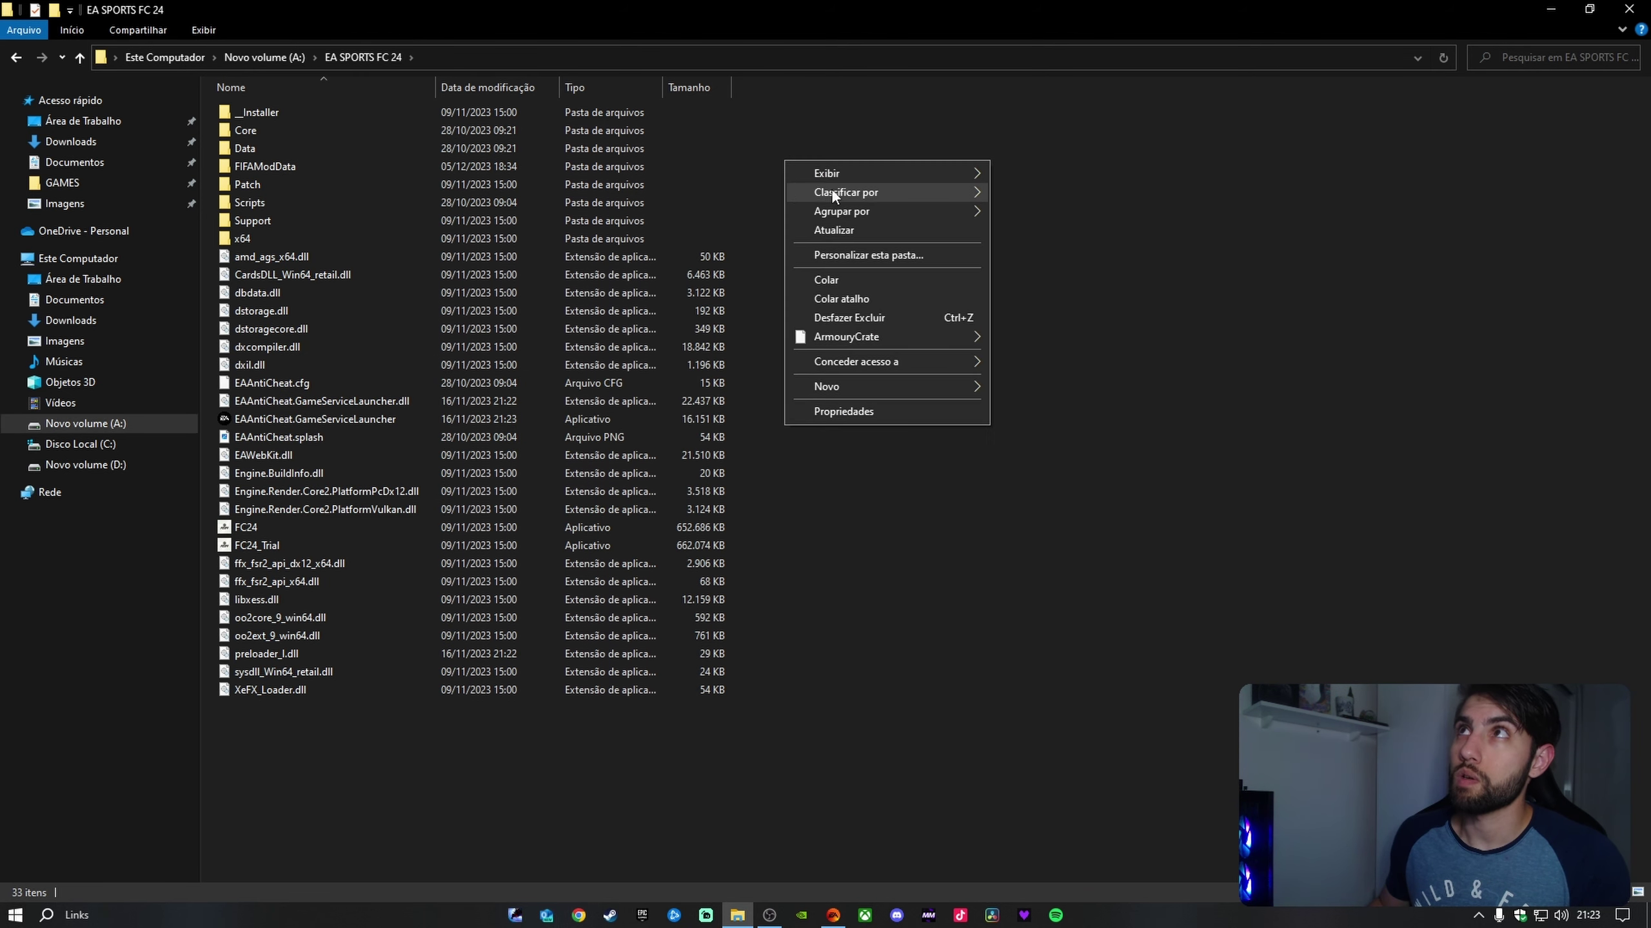
pyautogui.click(825, 278)
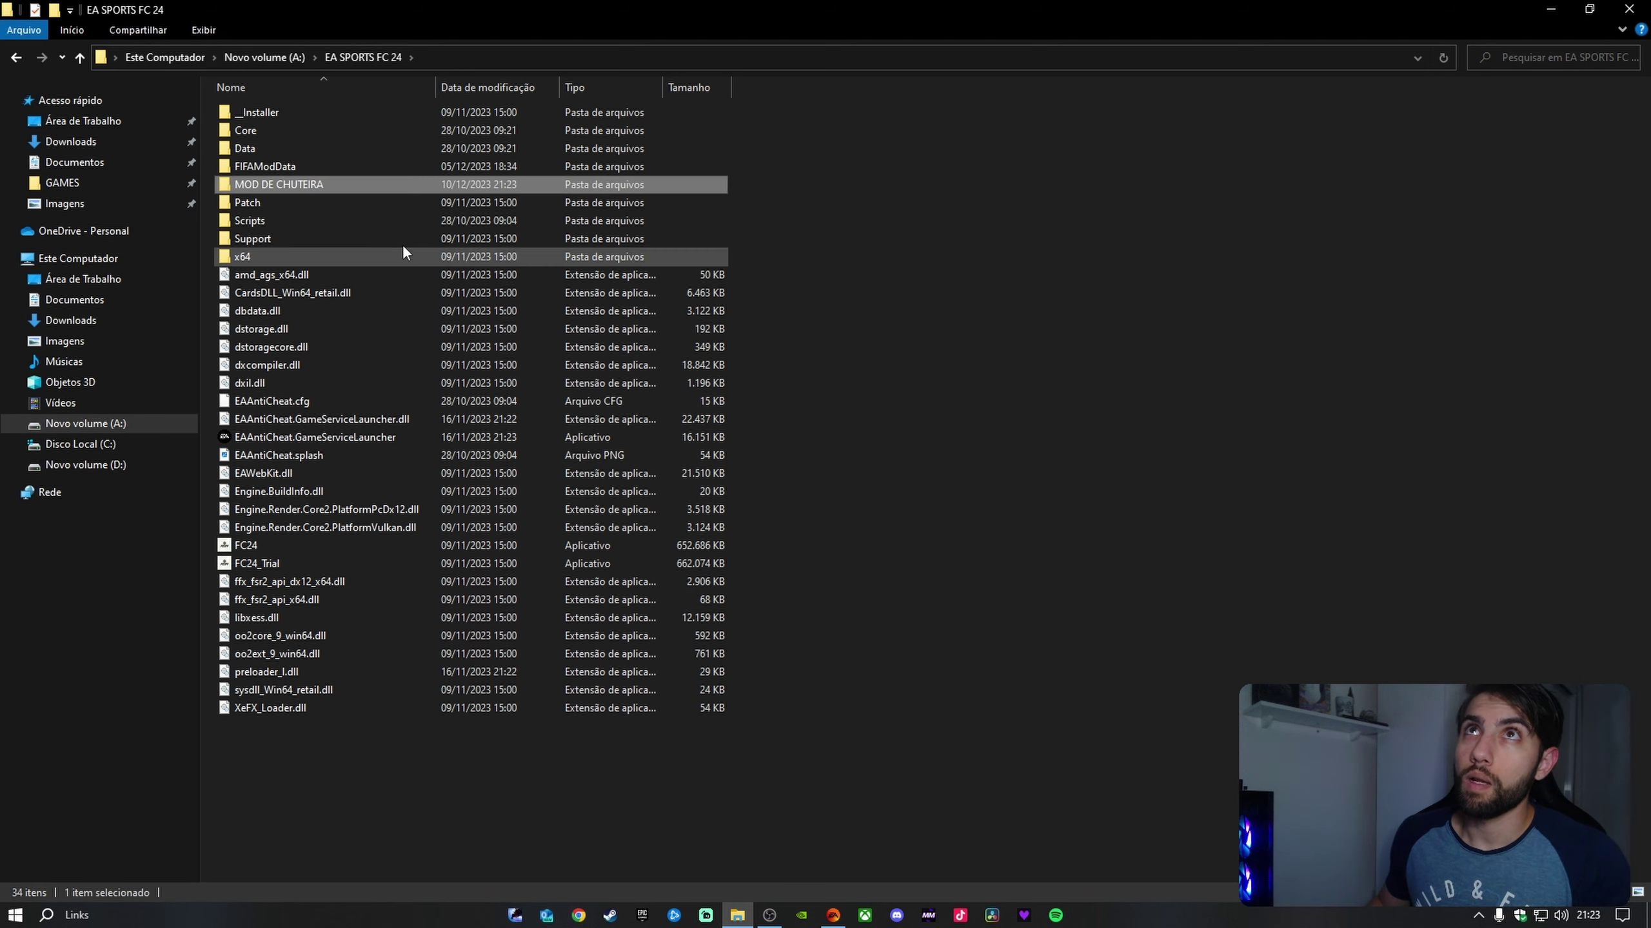
pyautogui.doubleClick(340, 184)
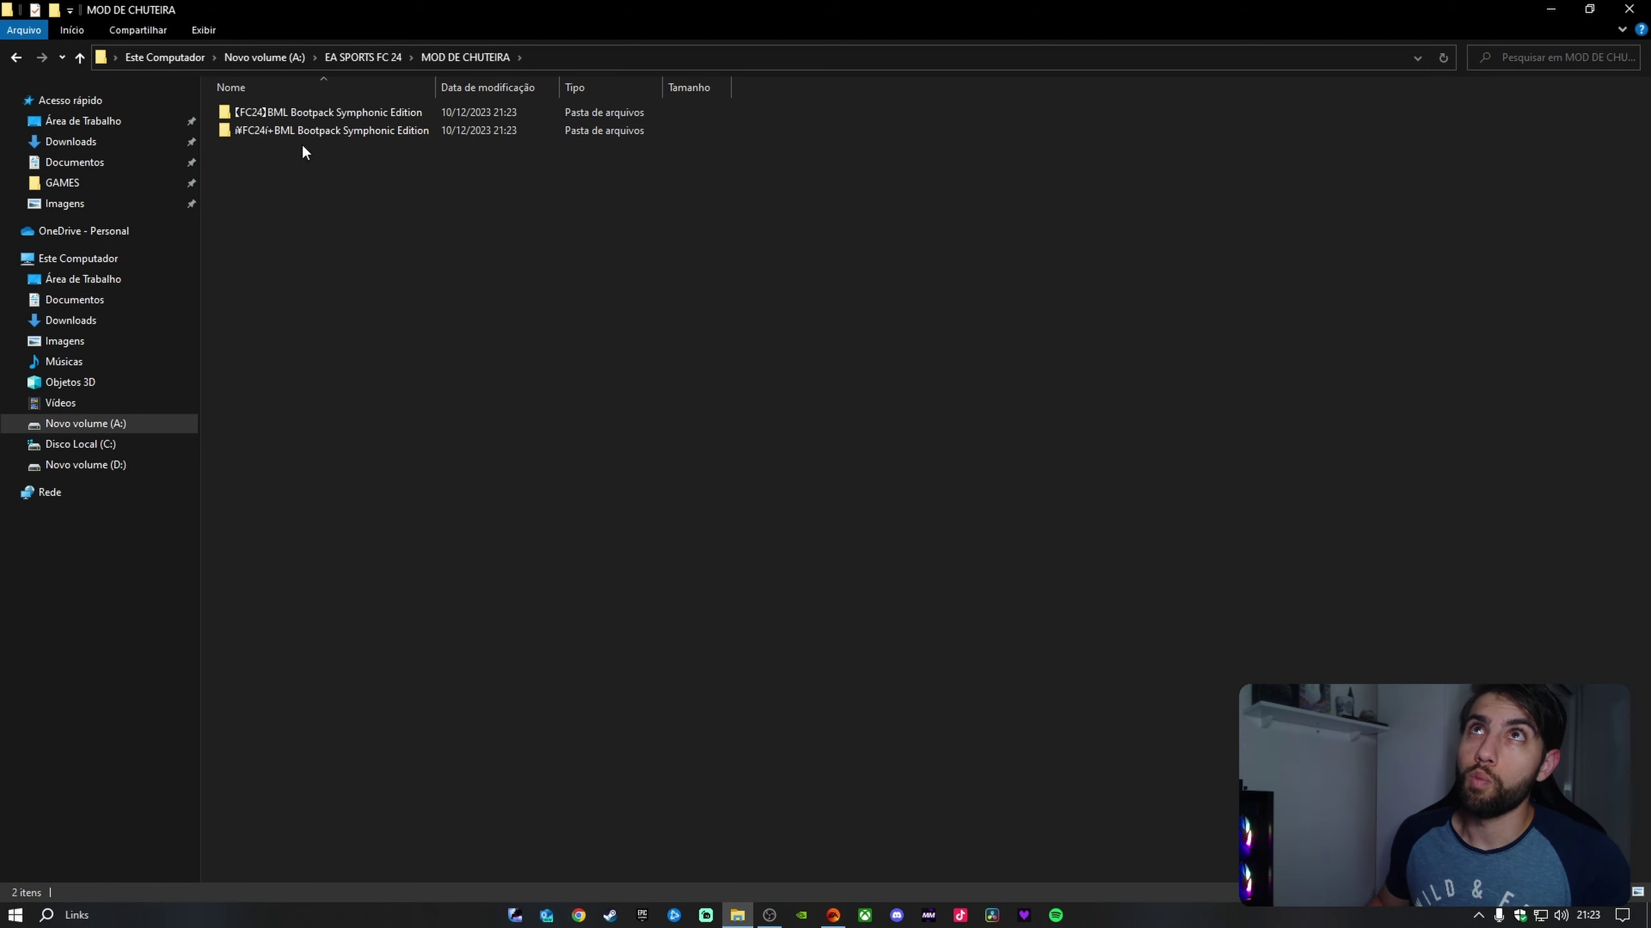
pyautogui.click(75, 57)
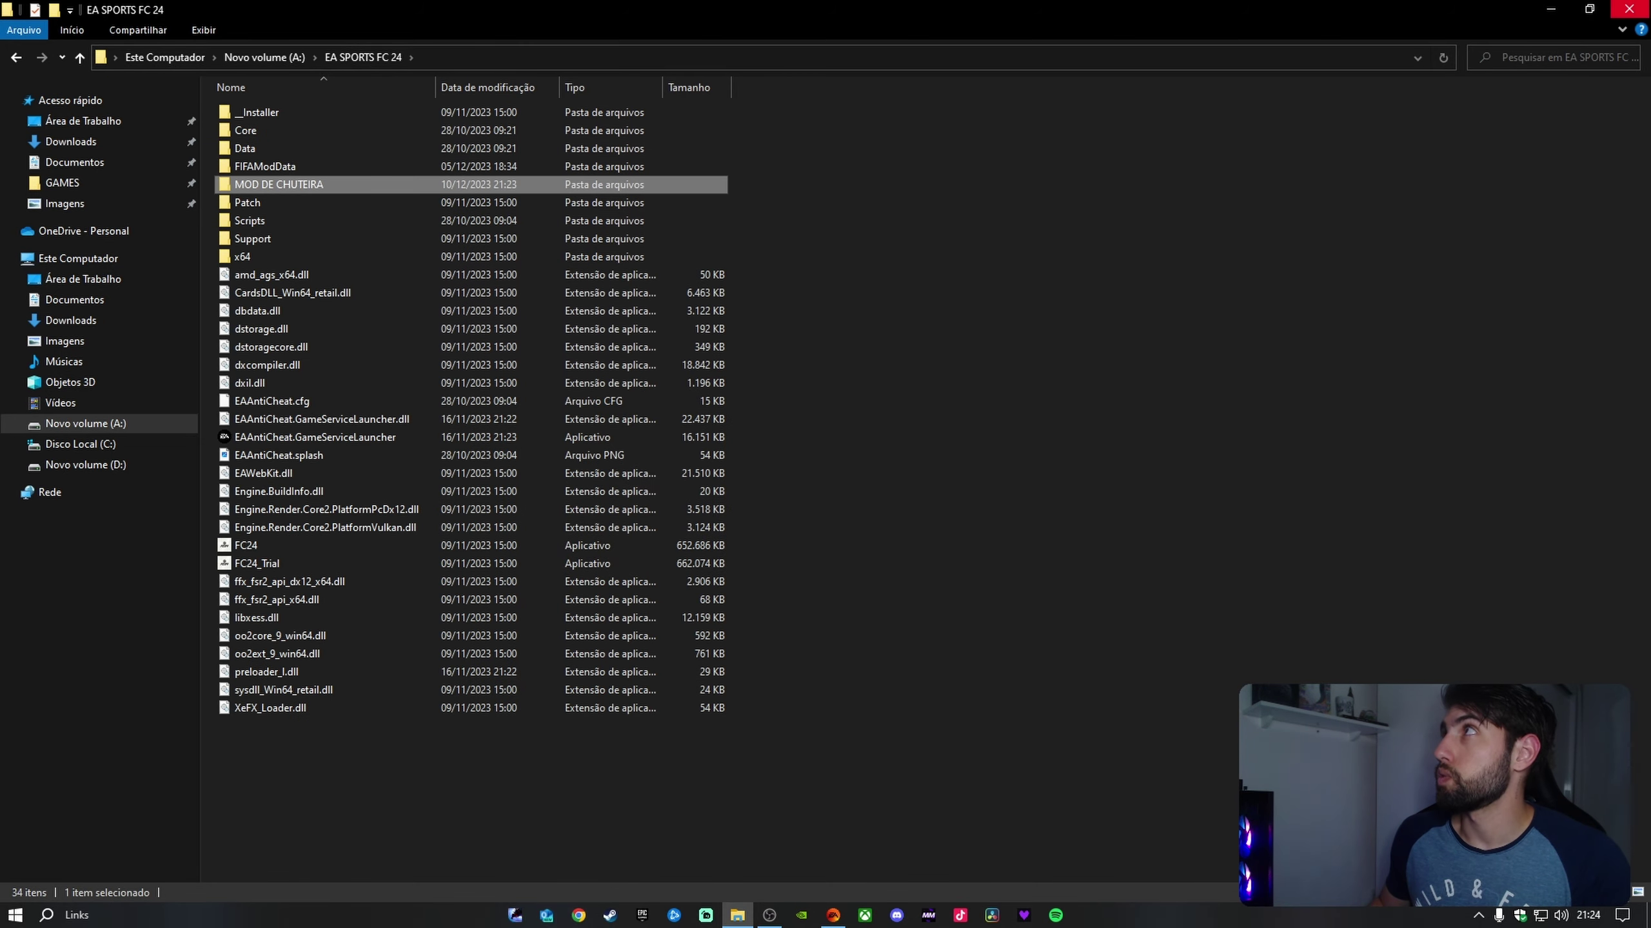
pyautogui.press('super+d')
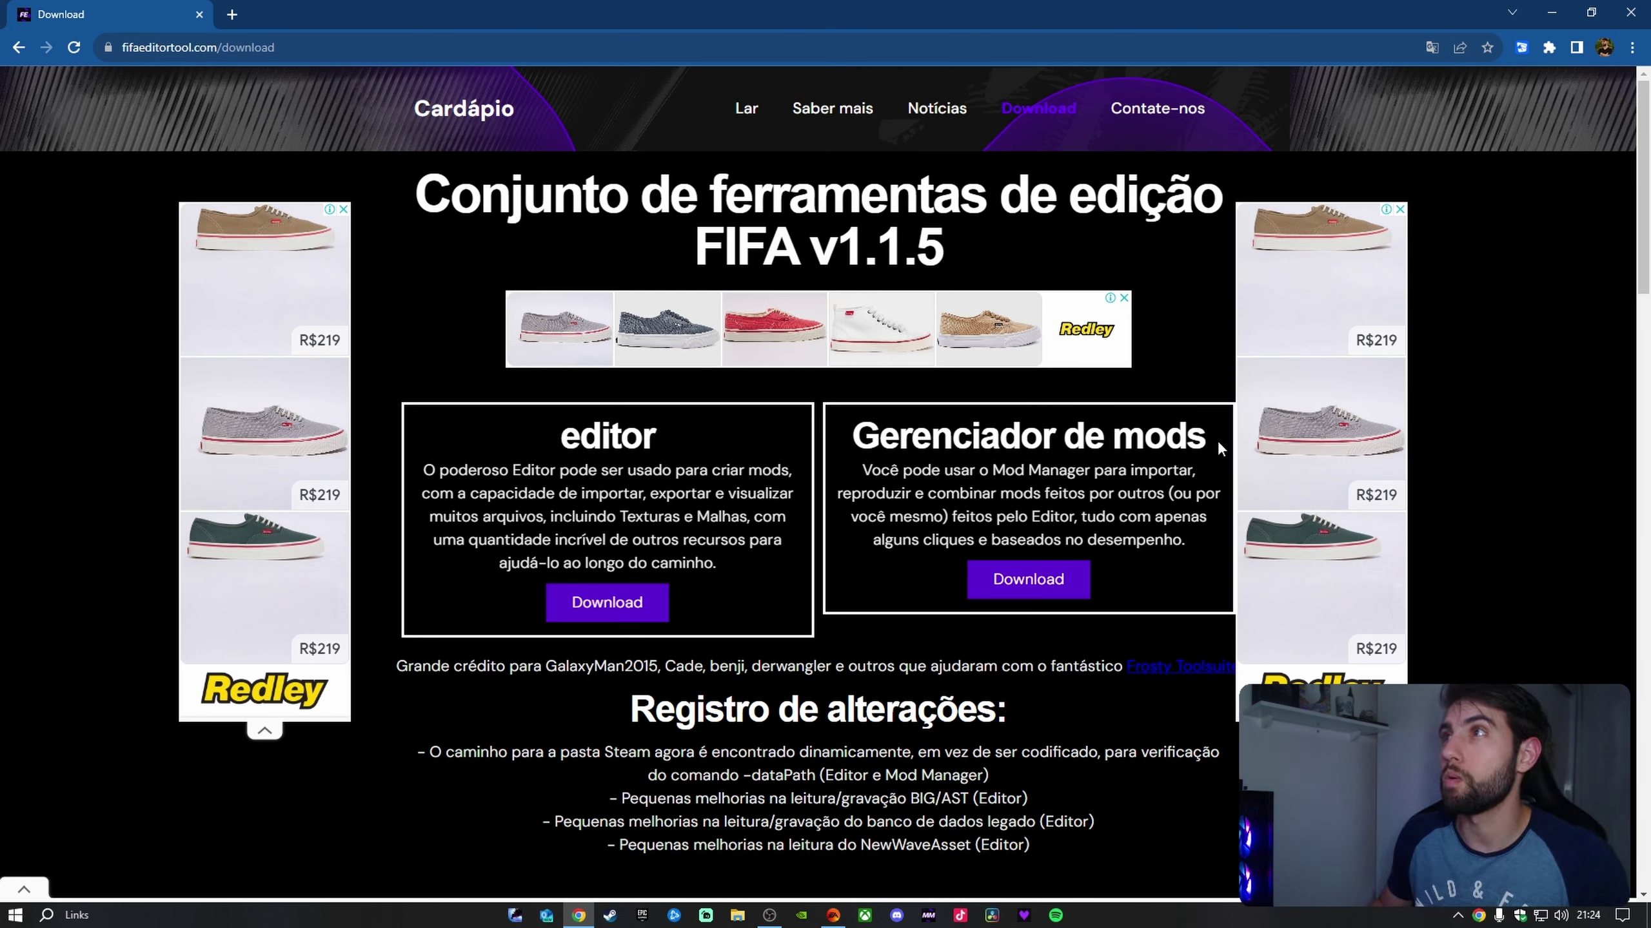
# Download the Mod Manager from the FIFA Editor Tool download page, dismissing the advertisement
pyautogui.click(1040, 585)
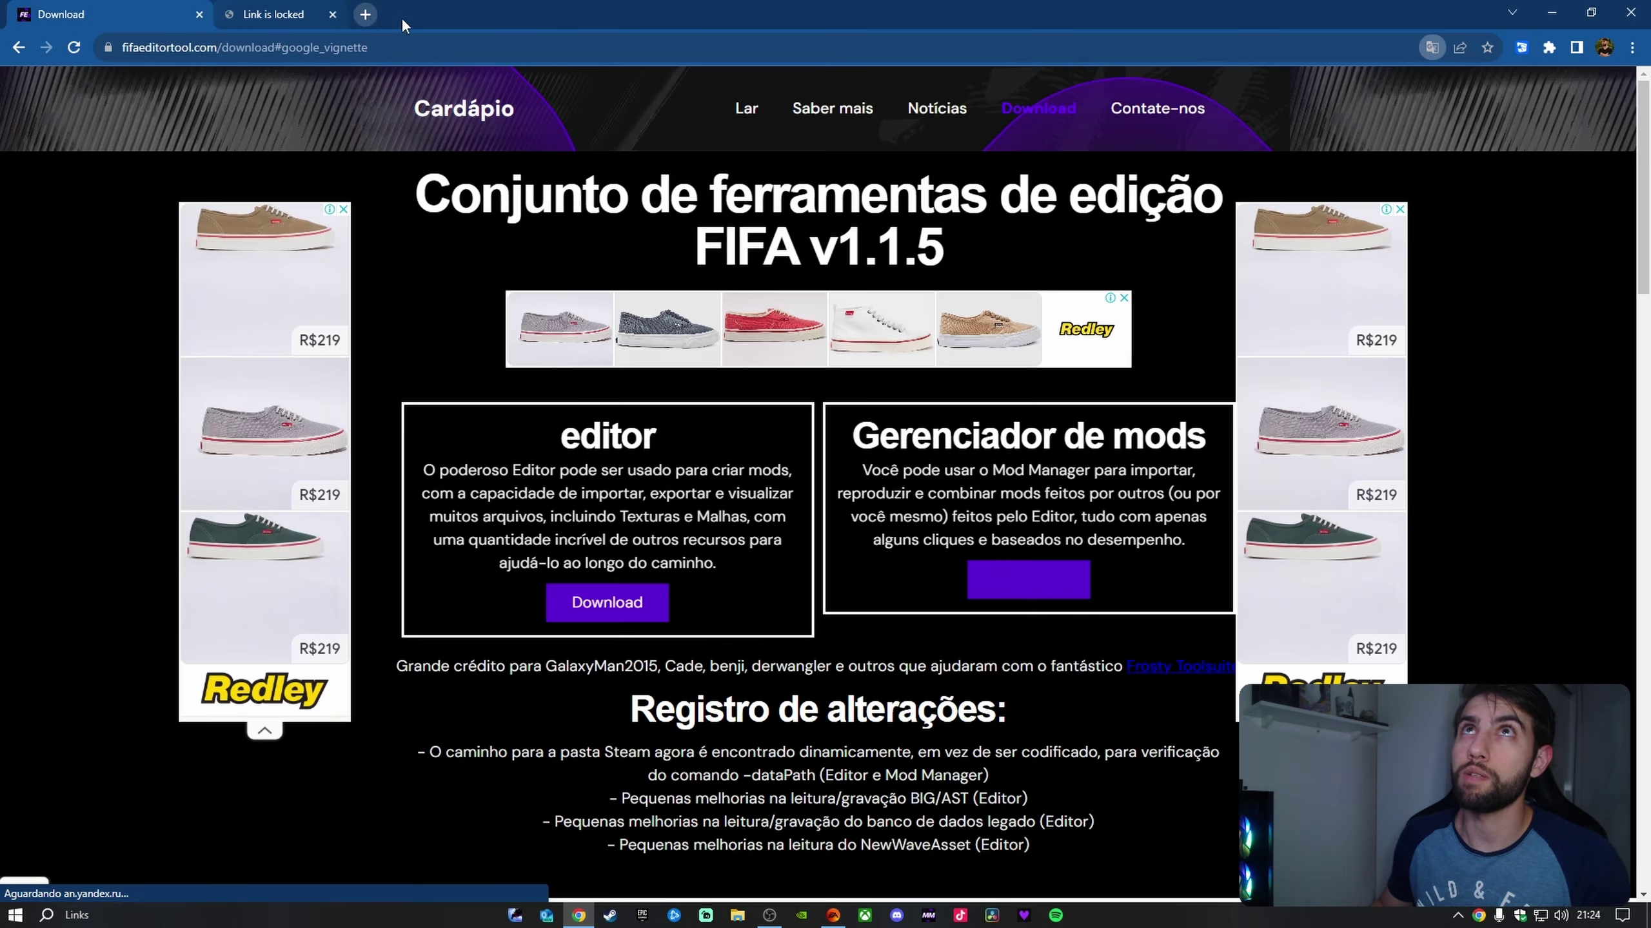
pyautogui.click(404, 15)
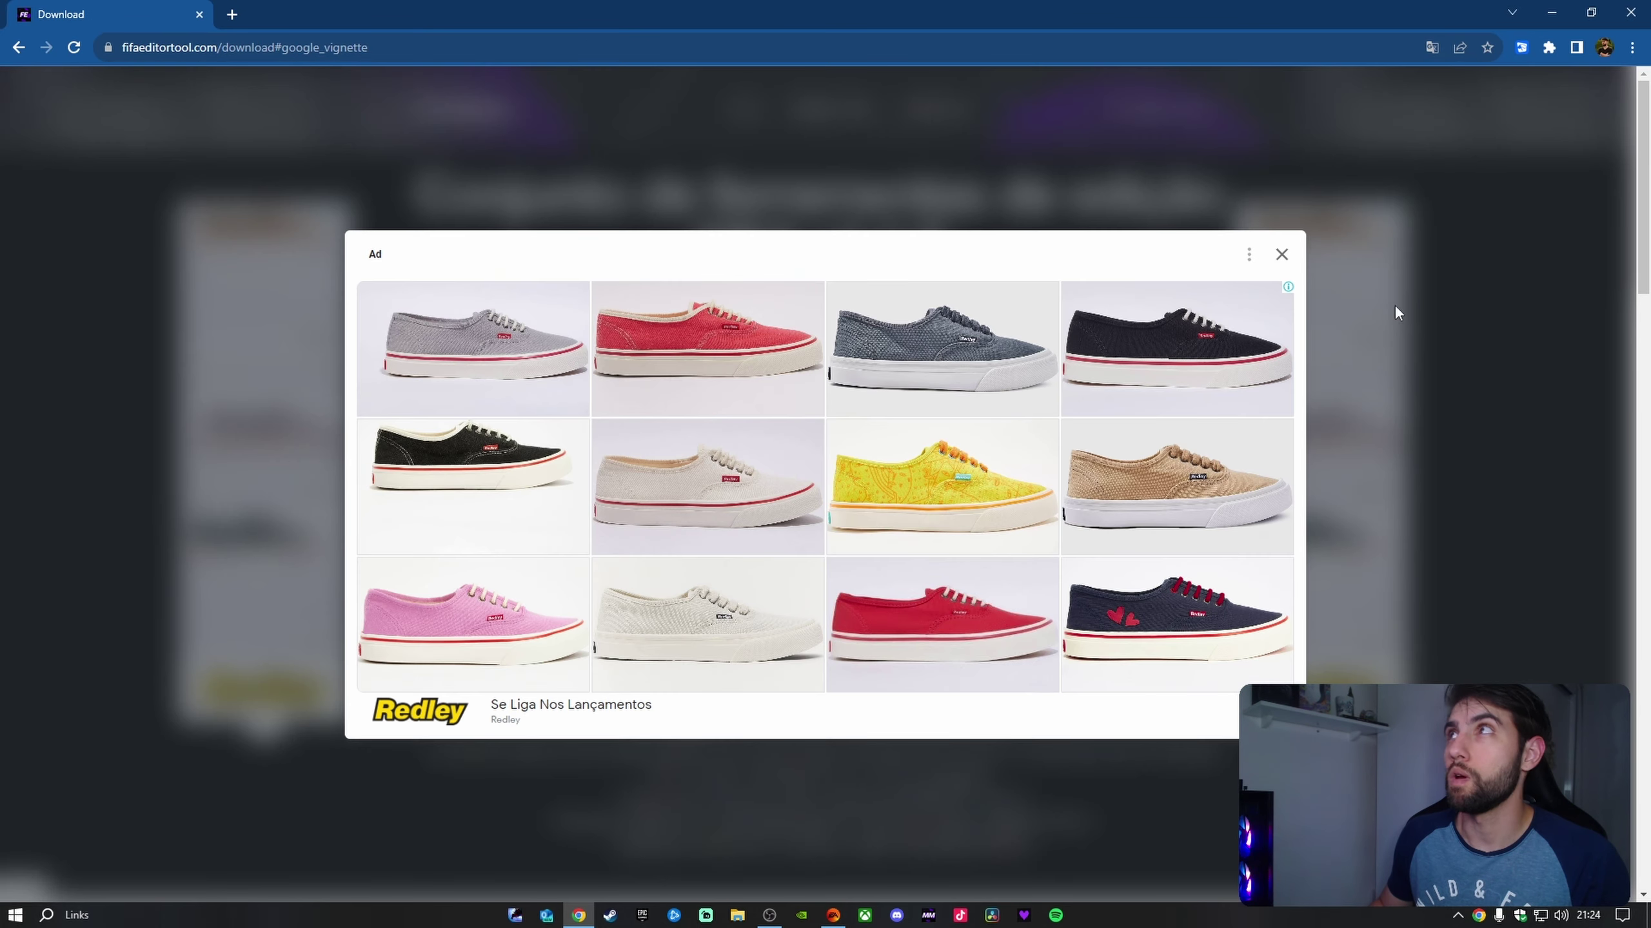
pyautogui.click(1282, 254)
pyautogui.click(1010, 589)
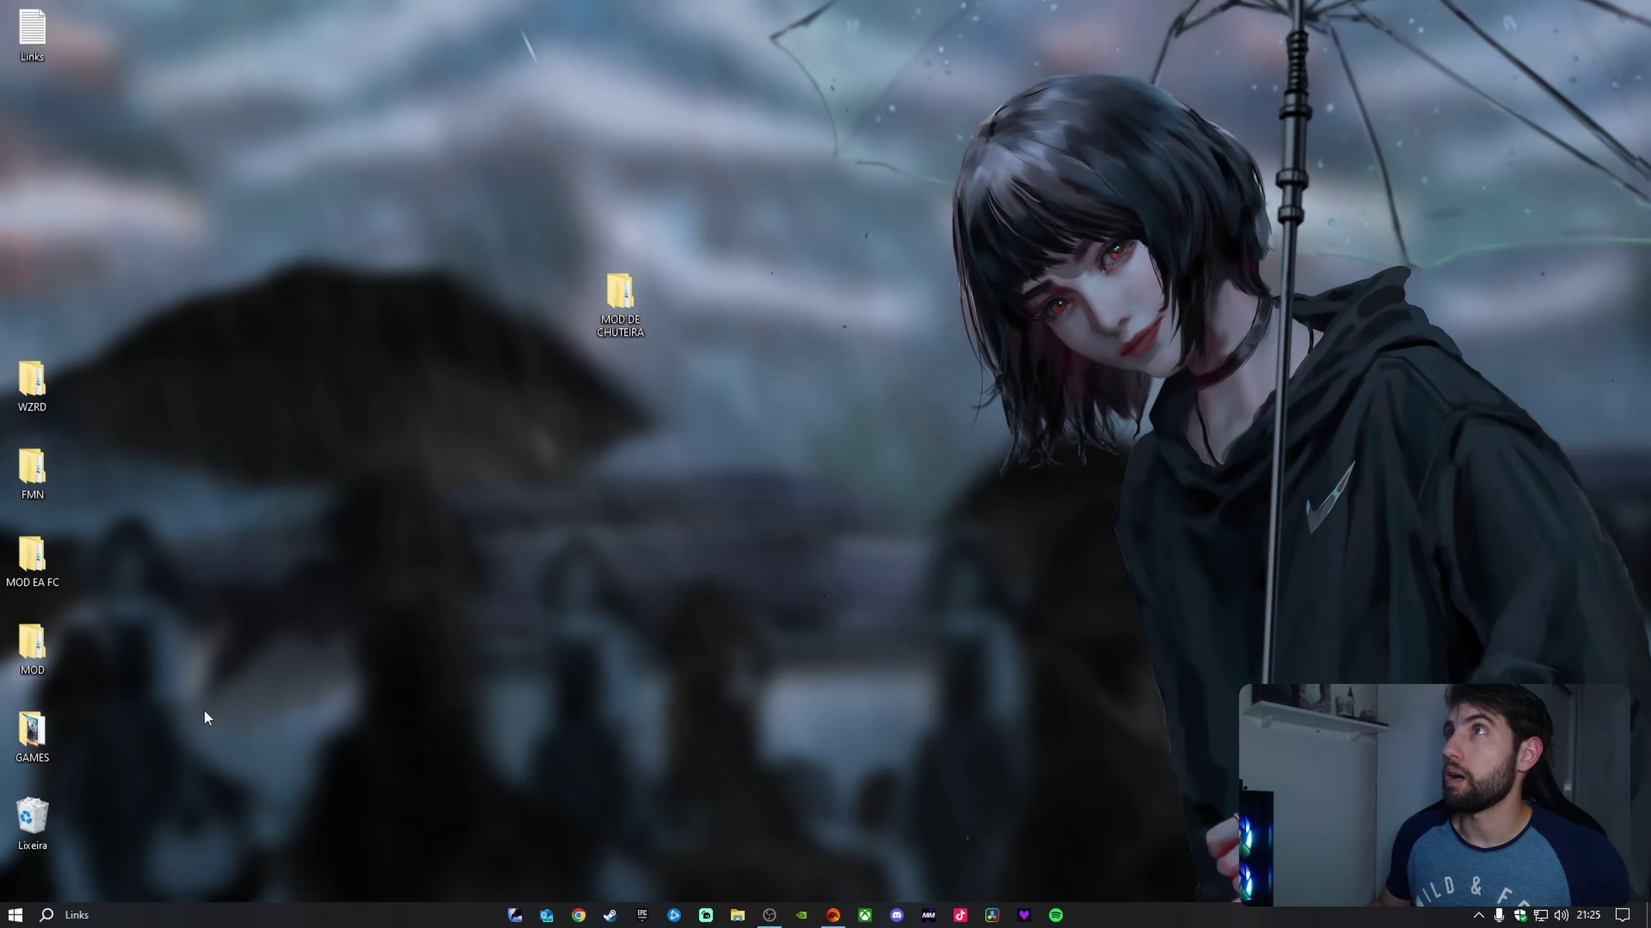
# Move the FIFA Mod Manager v1.1.5 archive from Downloads into the desktop folder MOD DE CHUTEIRA
pyautogui.press('super+e')
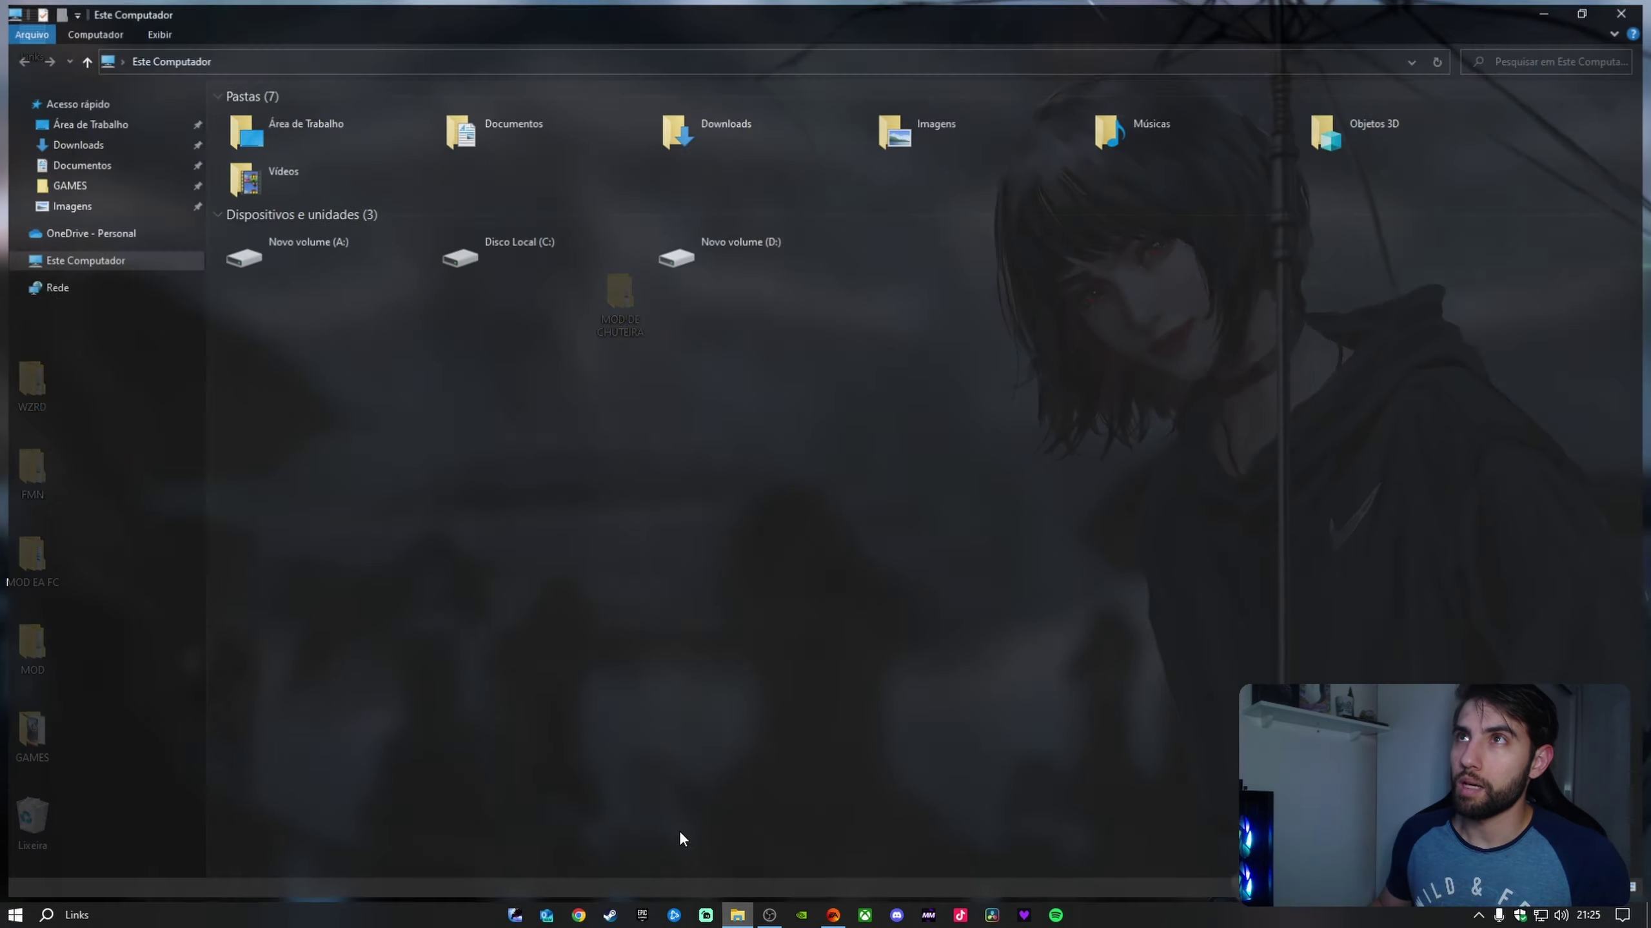
pyautogui.click(70, 141)
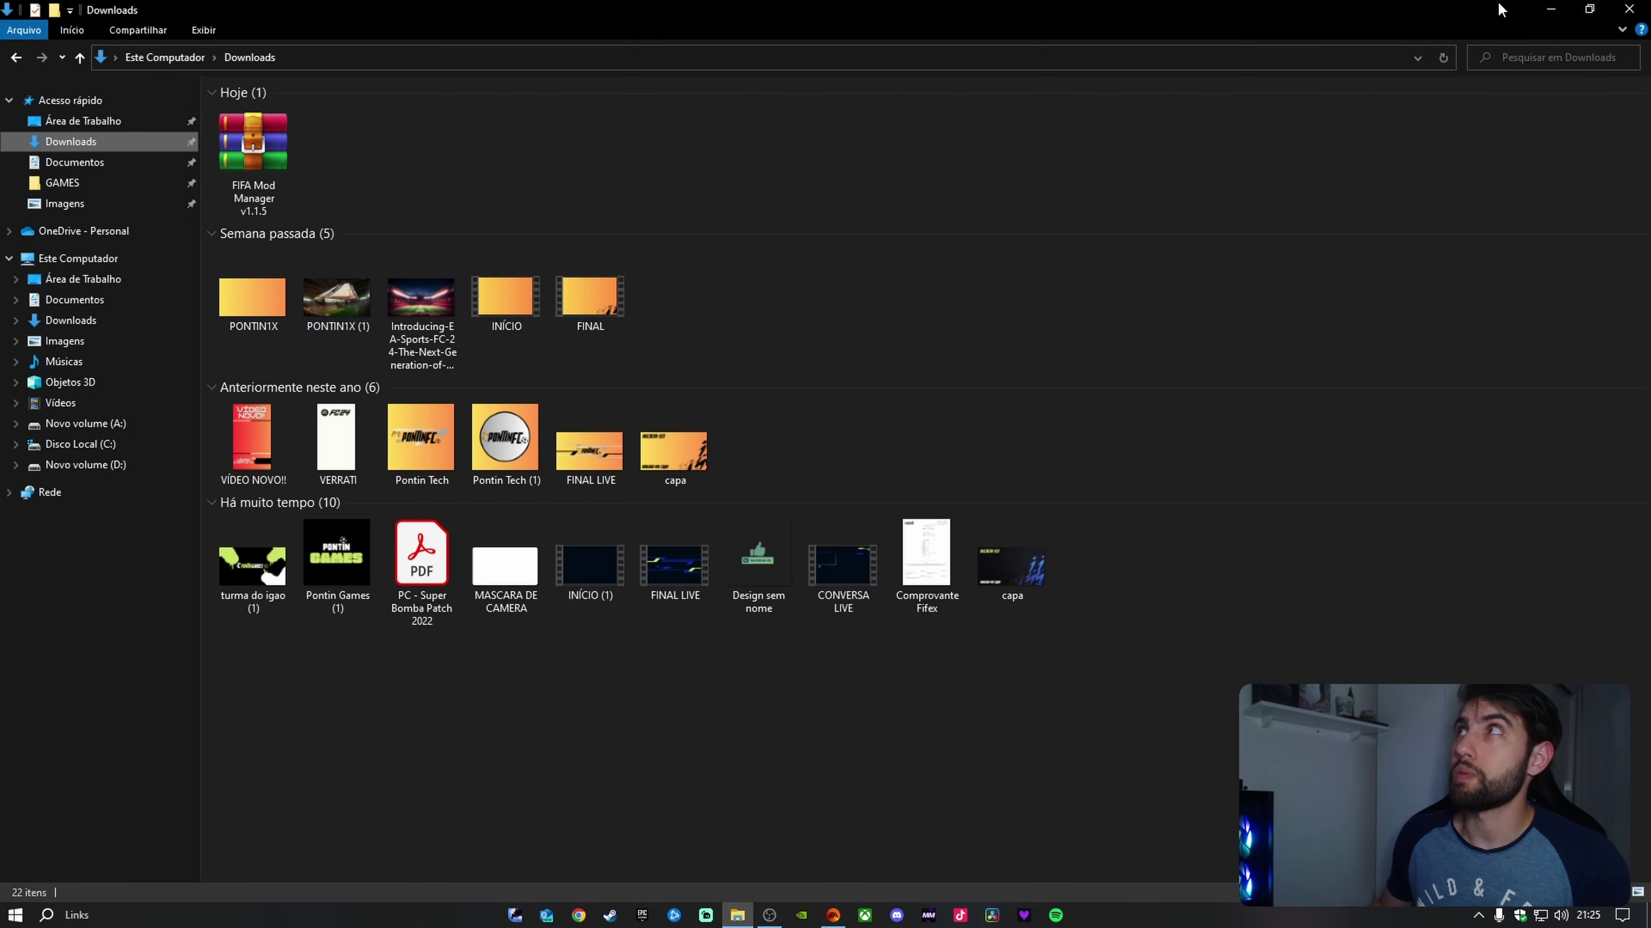
pyautogui.click(1594, 9)
pyautogui.moveTo(629, 482); pyautogui.dragTo(632, 301)
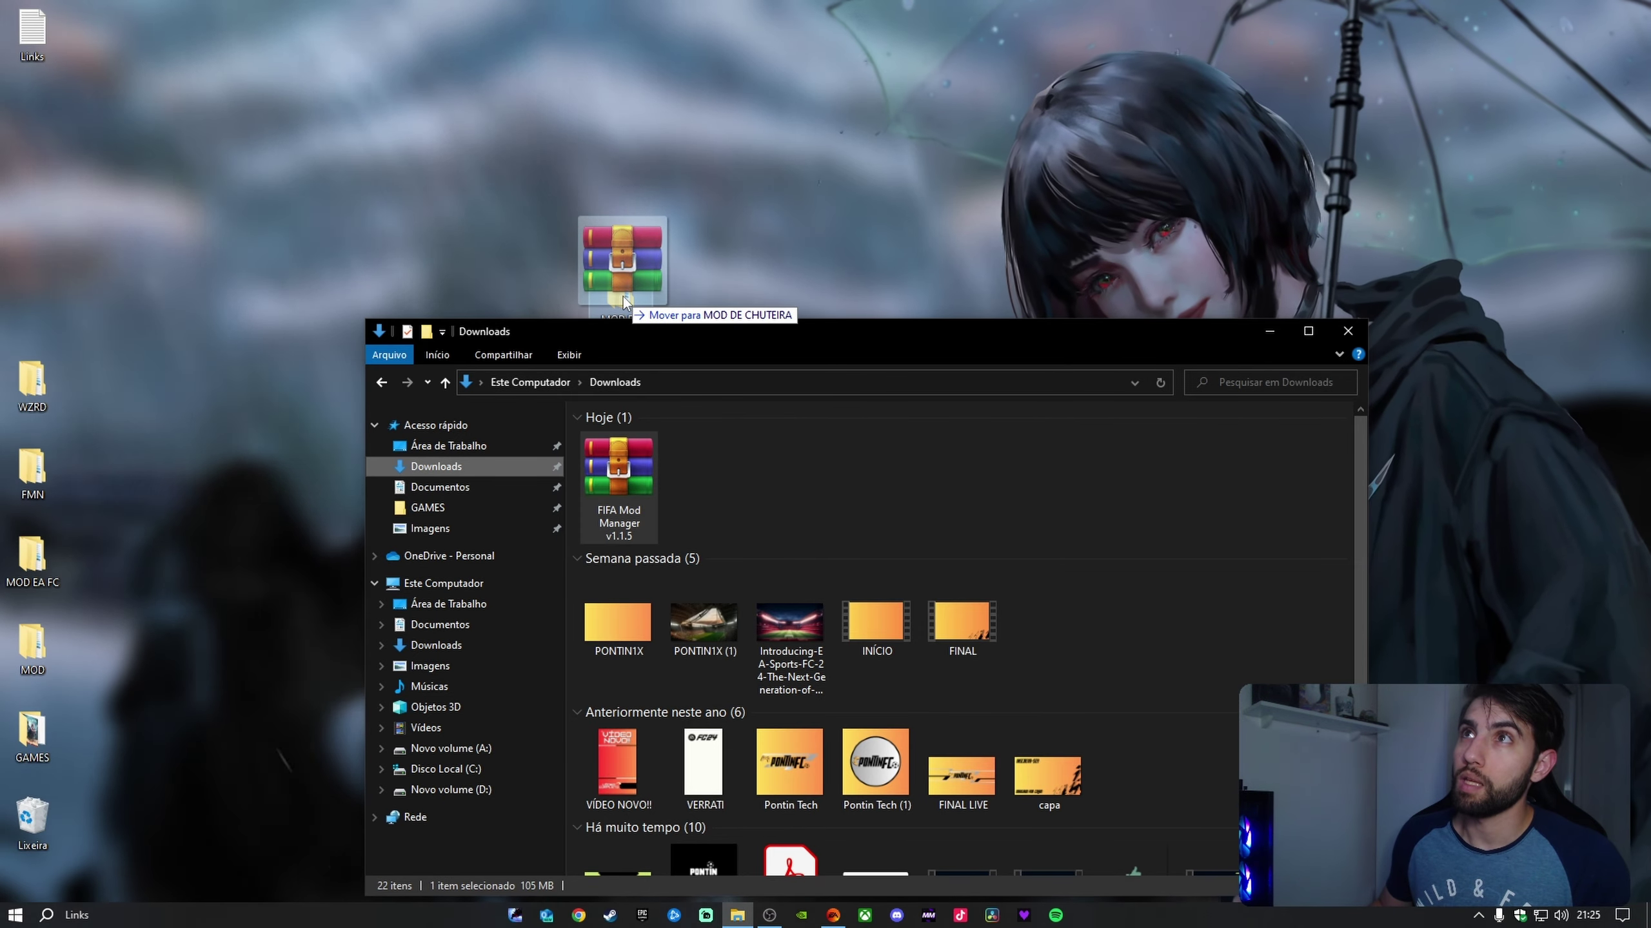
pyautogui.moveTo(623, 301); pyautogui.dragTo(624, 302)
pyautogui.click(1348, 331)
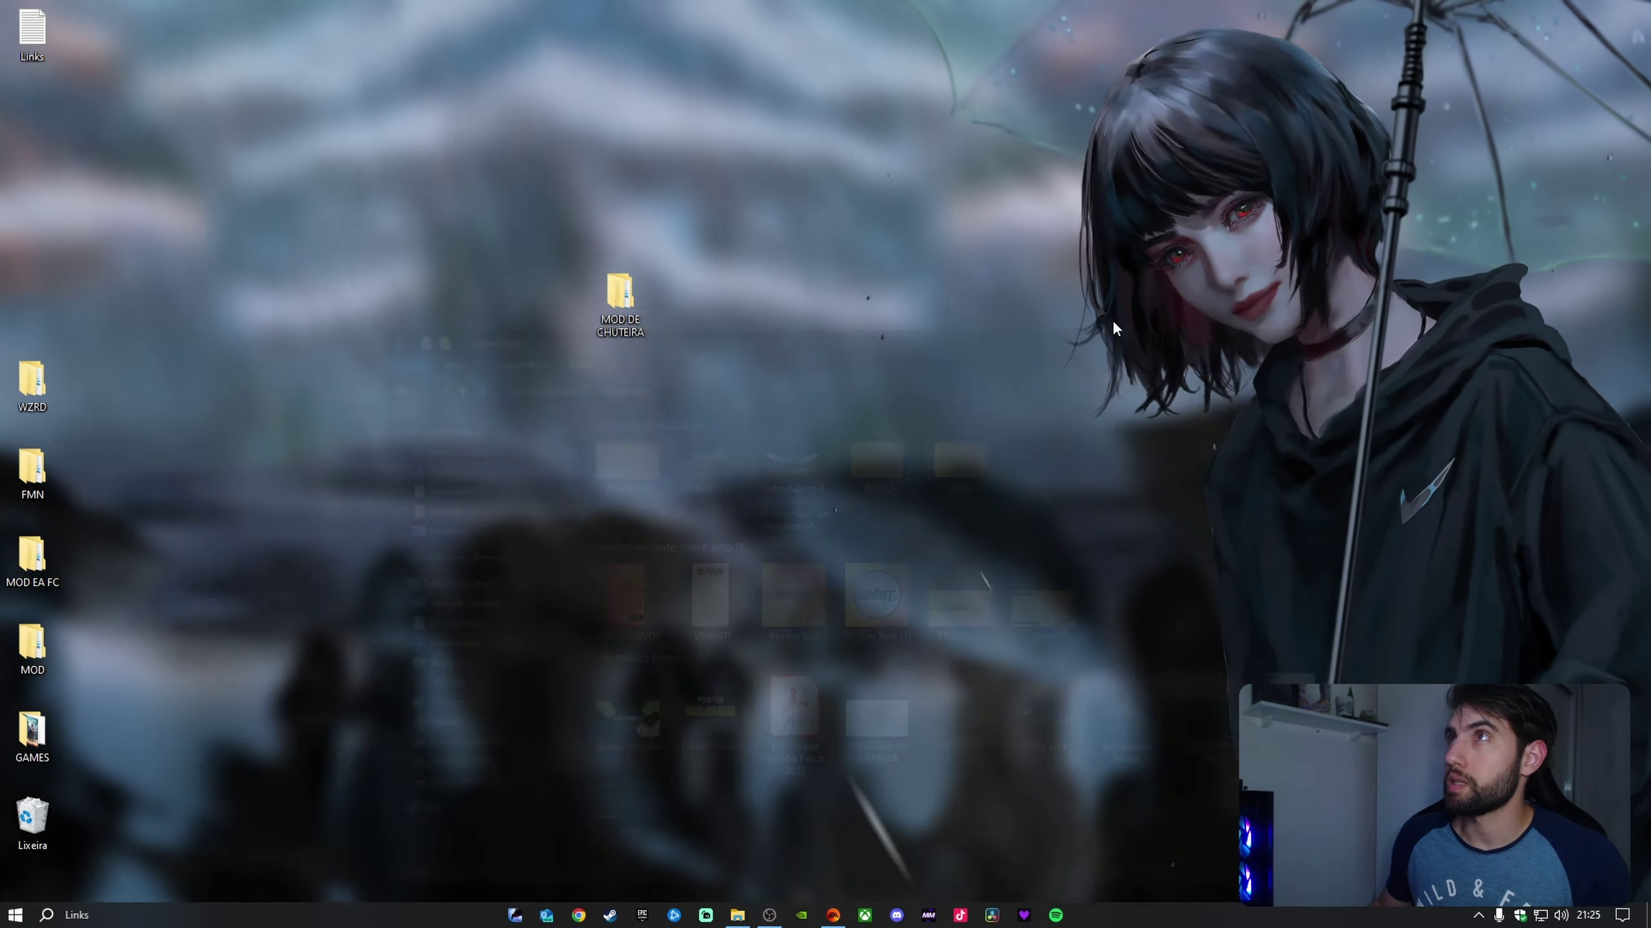
# Extract the FIFA Mod Manager v1.1.5 archive directly inside the MOD DE CHUTEIRA folder and delete the original archive
pyautogui.doubleClick(620, 293)
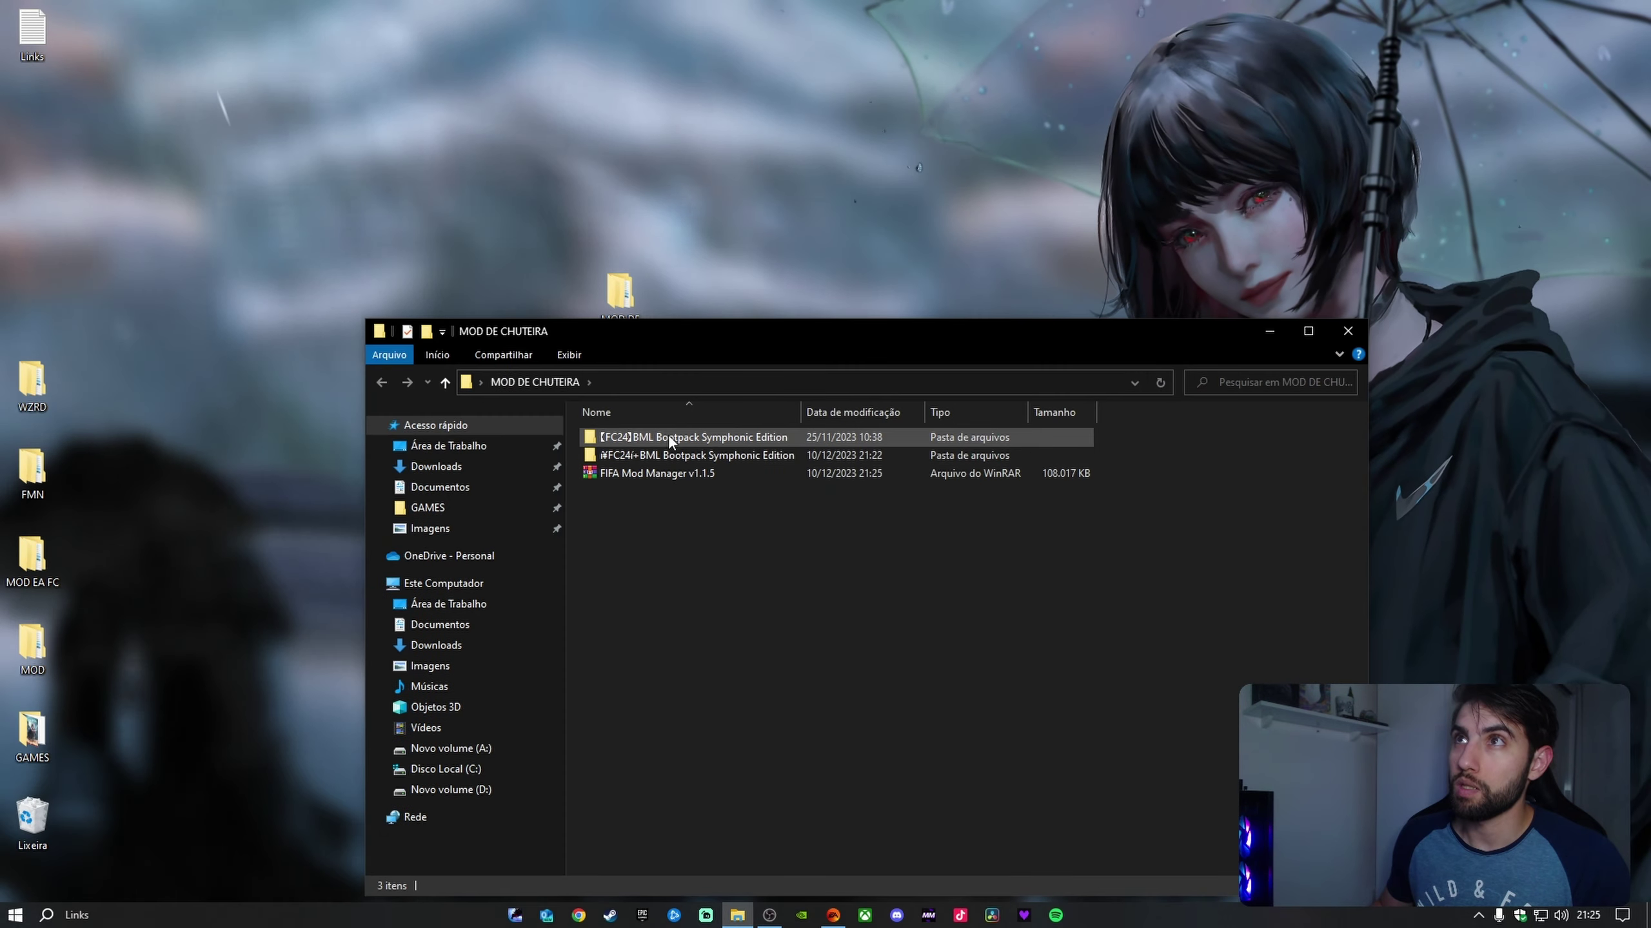
pyautogui.click(686, 475)
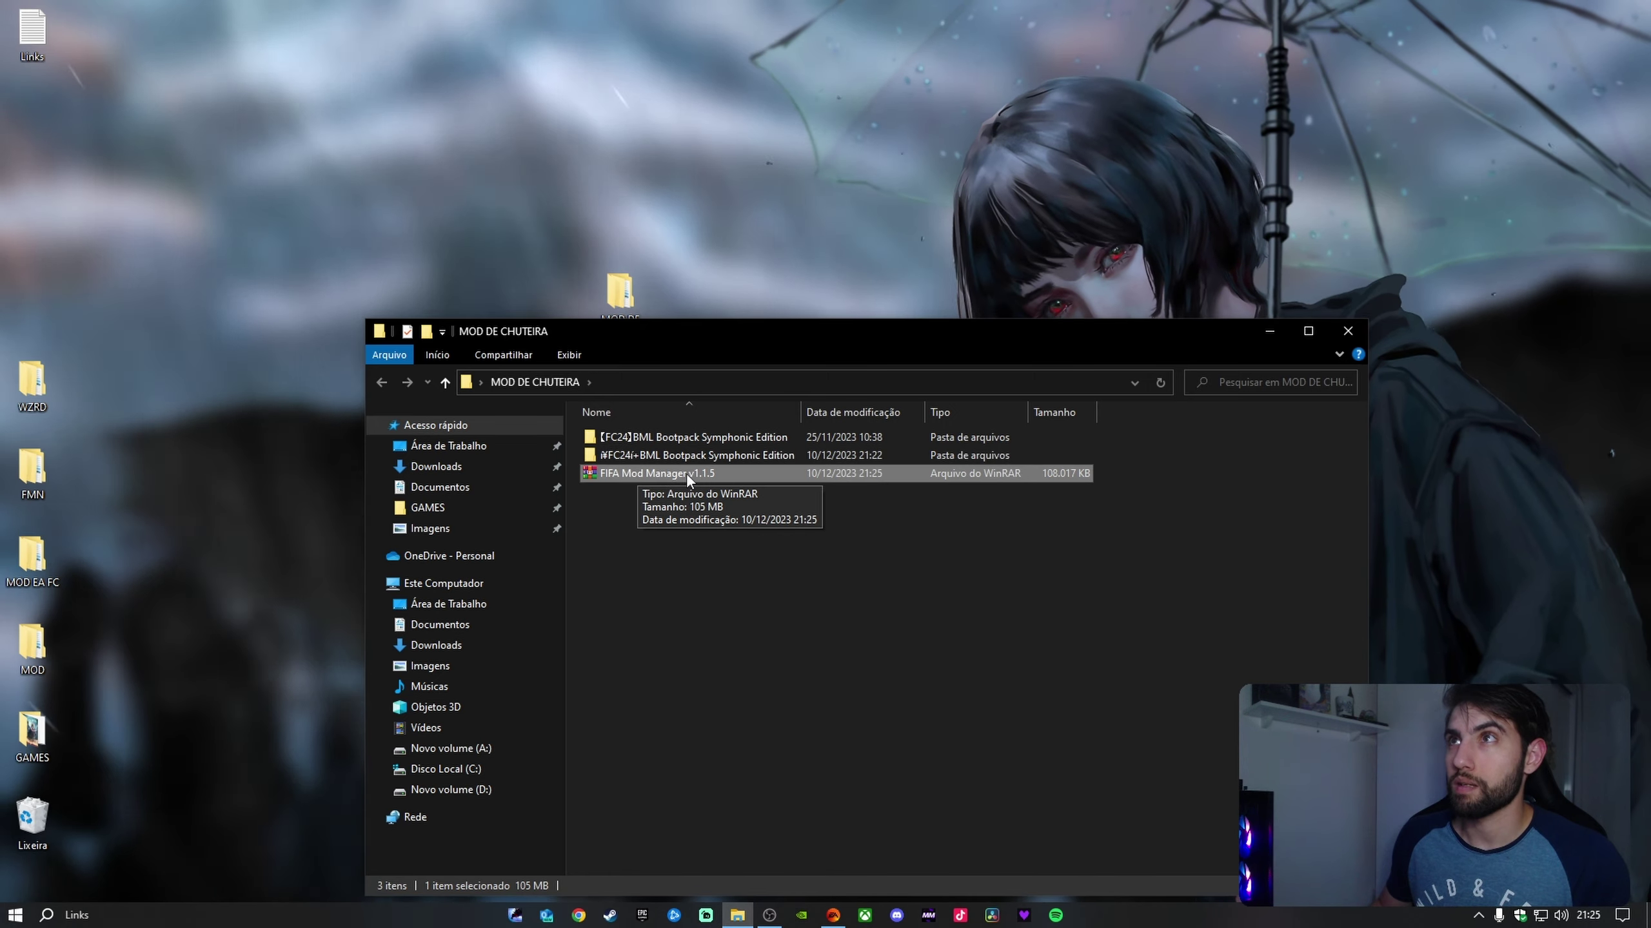
pyautogui.rightClick(689, 472)
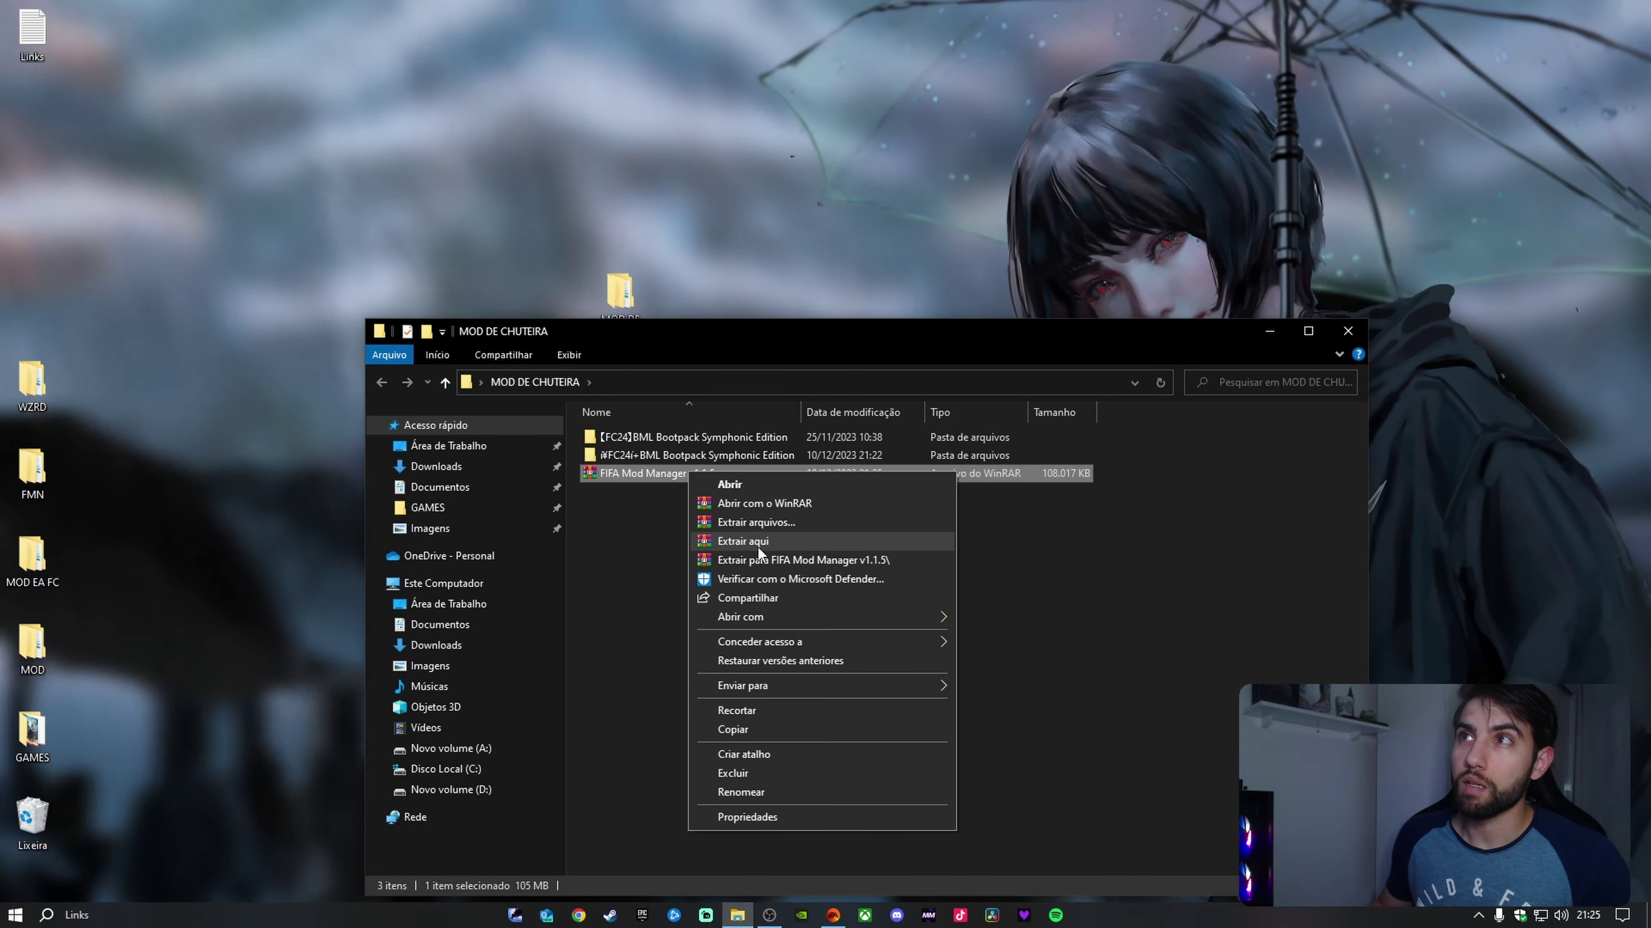
pyautogui.click(753, 540)
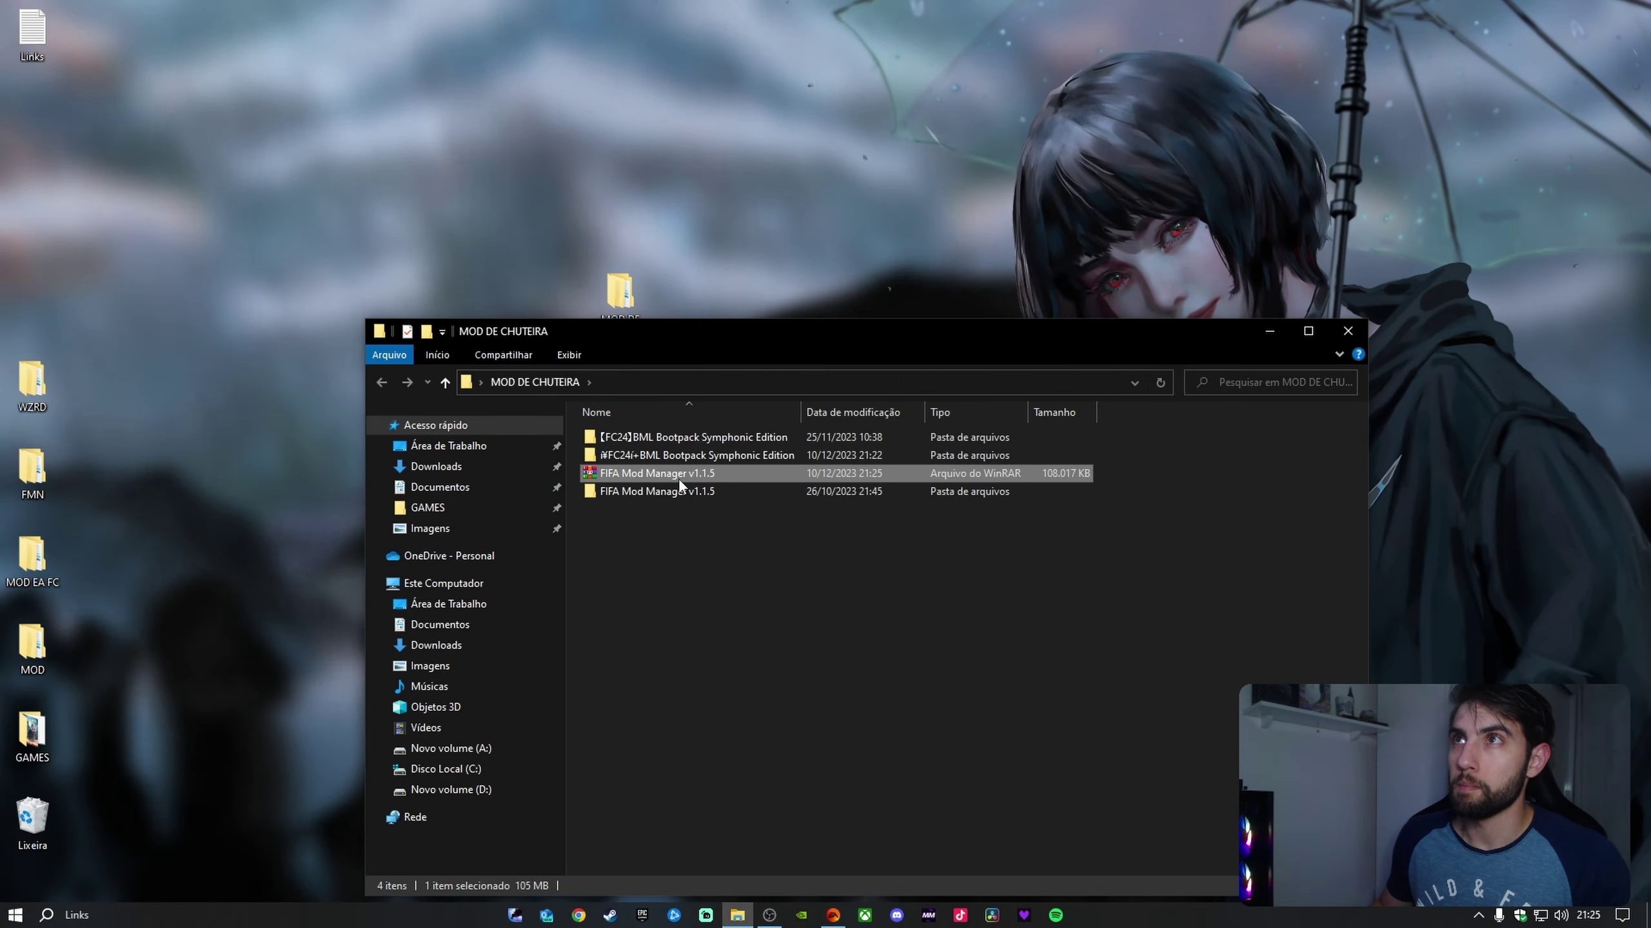
pyautogui.rightClick(678, 475)
pyautogui.click(741, 778)
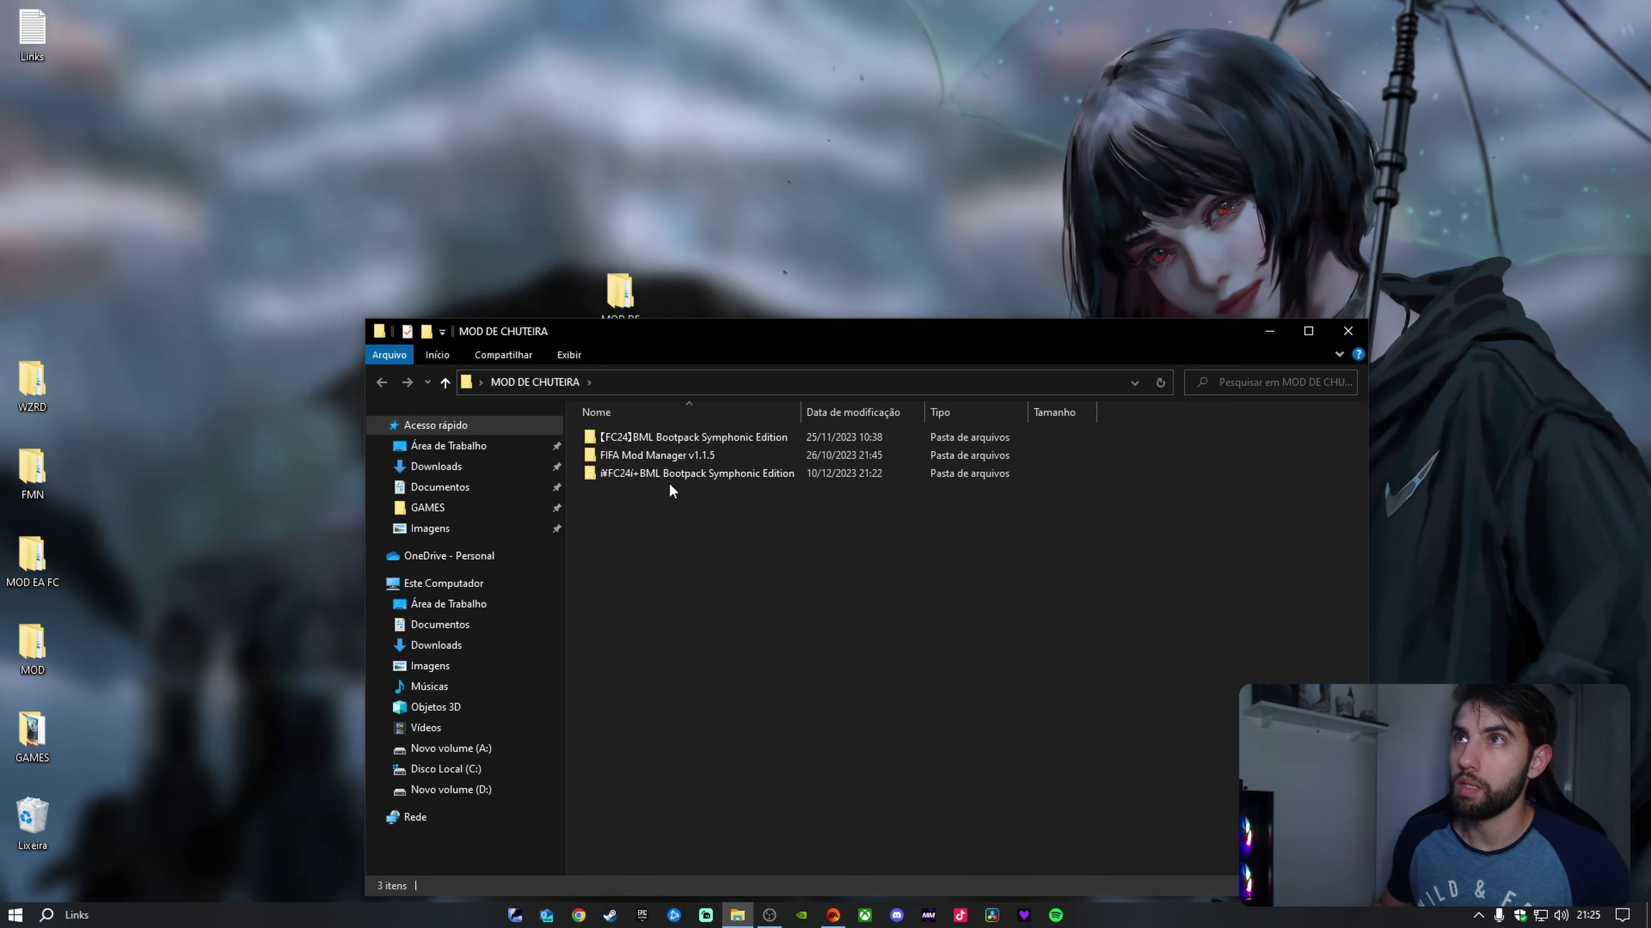
# Copy the extracted FIFA Mod Manager v1.1.5 folder into the EA SPORTS FC 24 folder on Novo volume (A:)
pyautogui.doubleClick(682, 455)
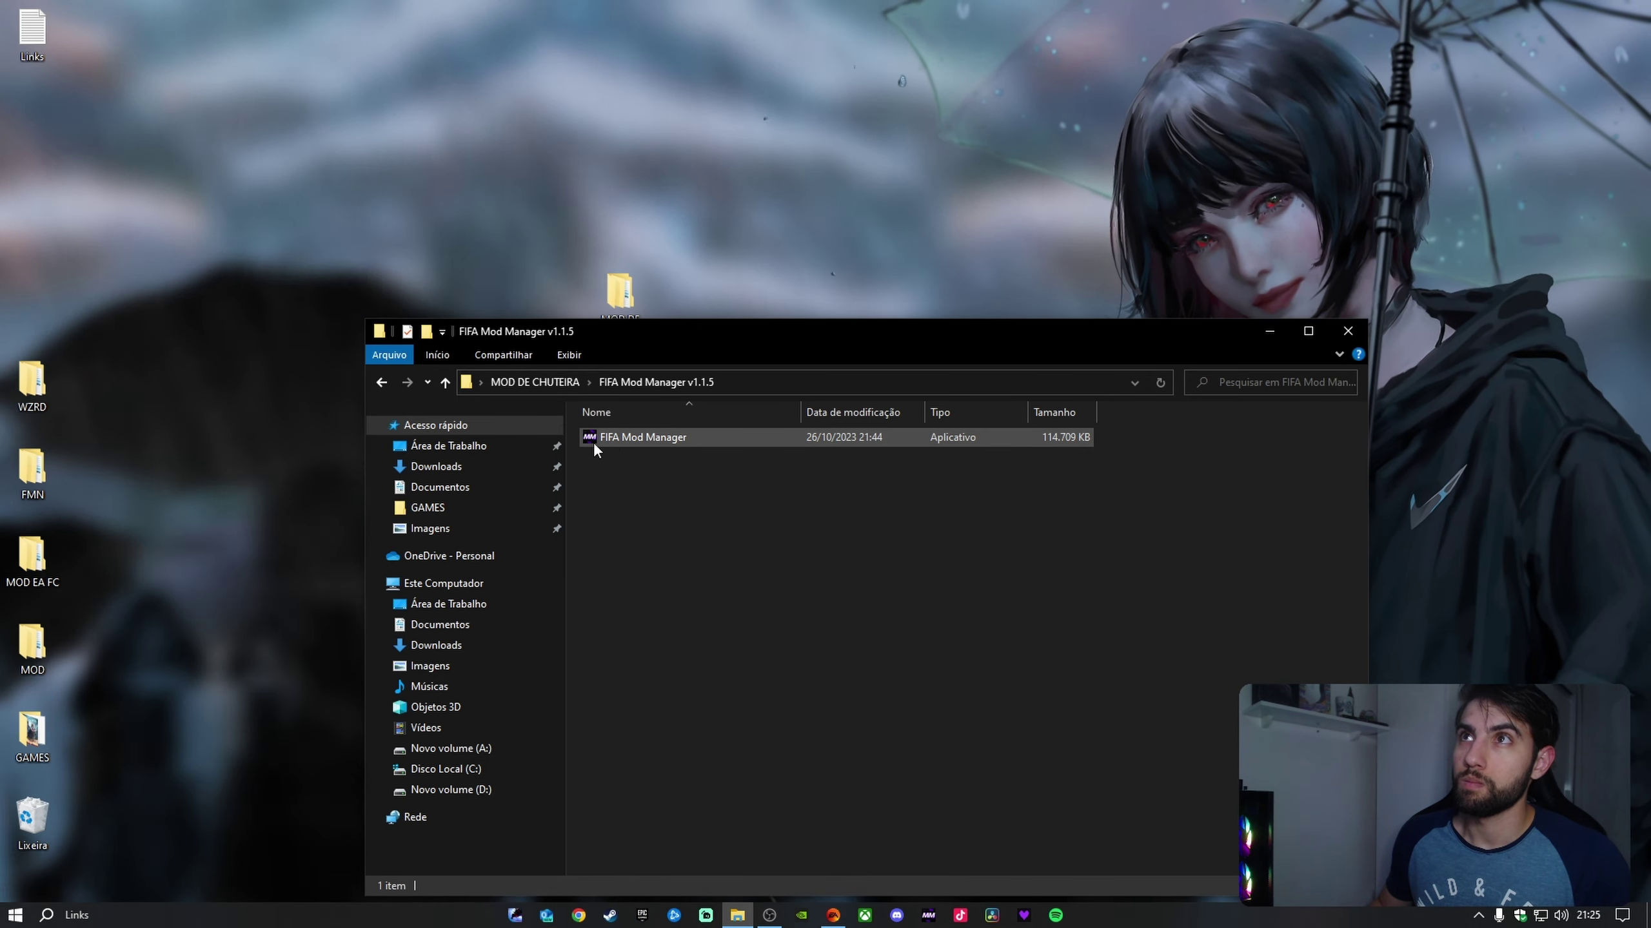
pyautogui.click(538, 384)
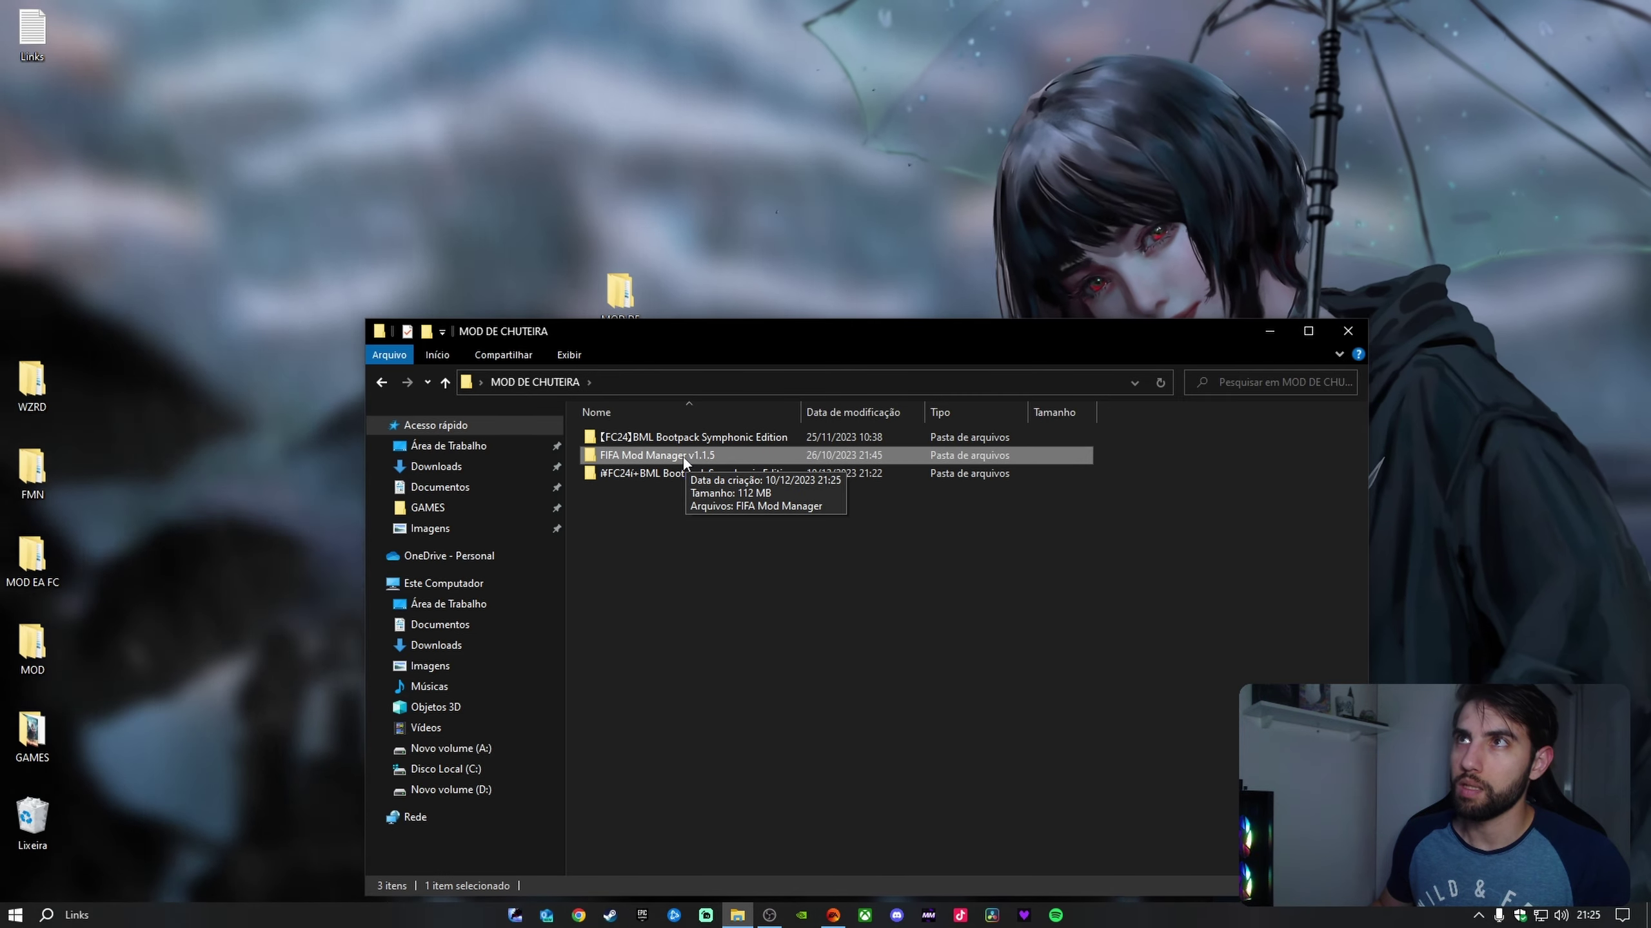
pyautogui.rightClick(684, 457)
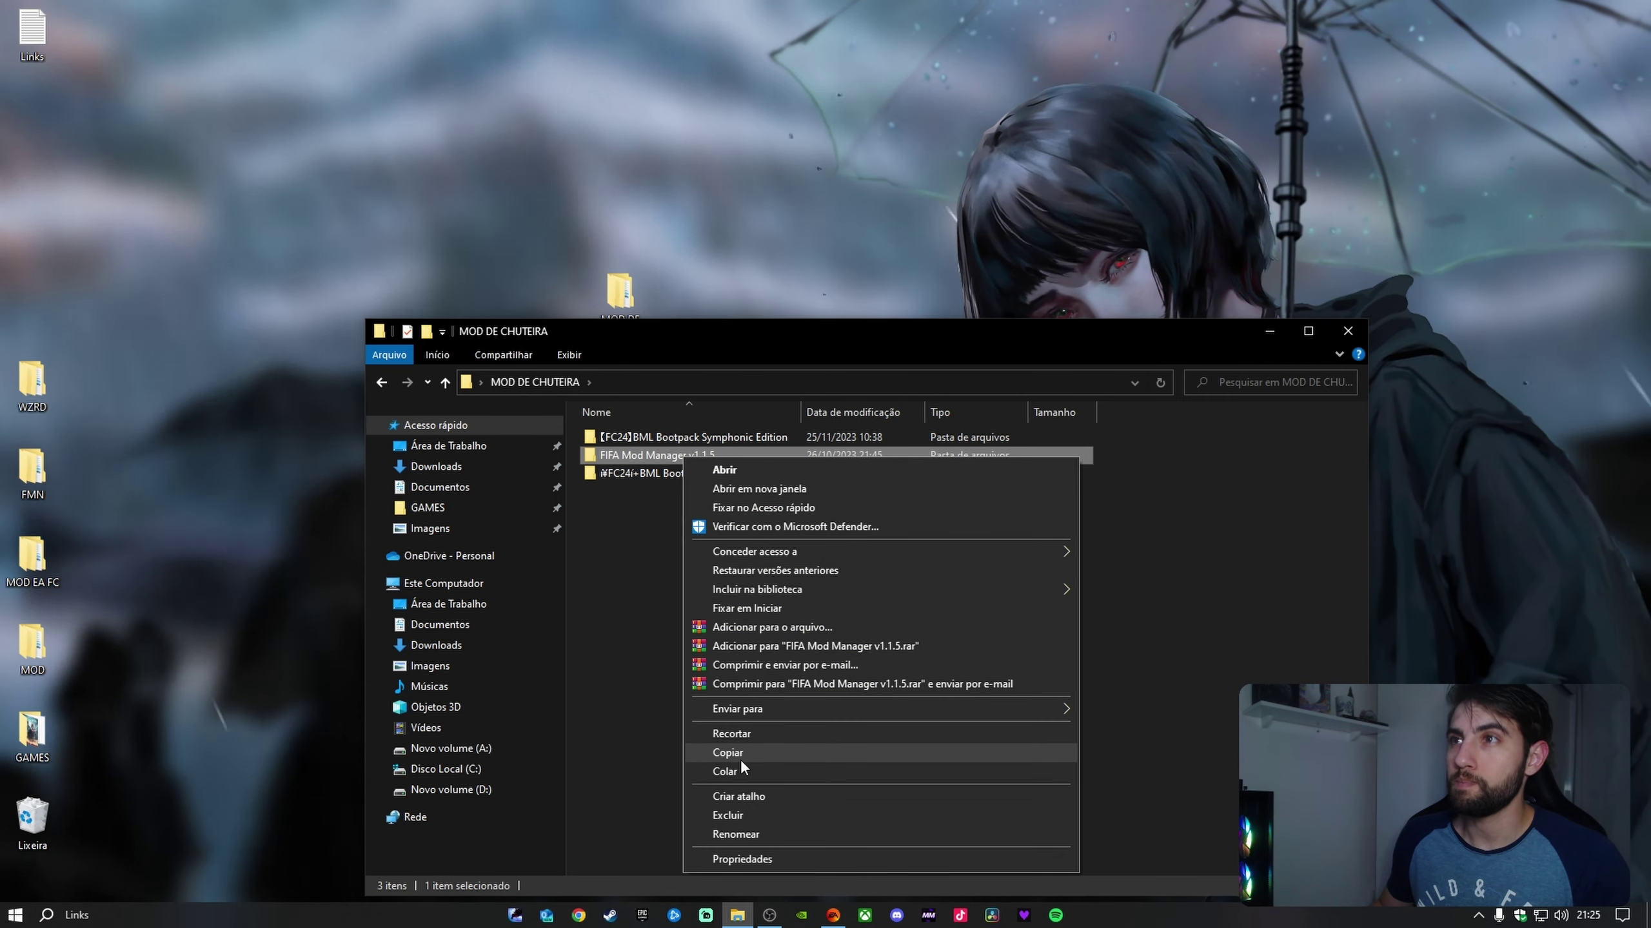
pyautogui.click(743, 754)
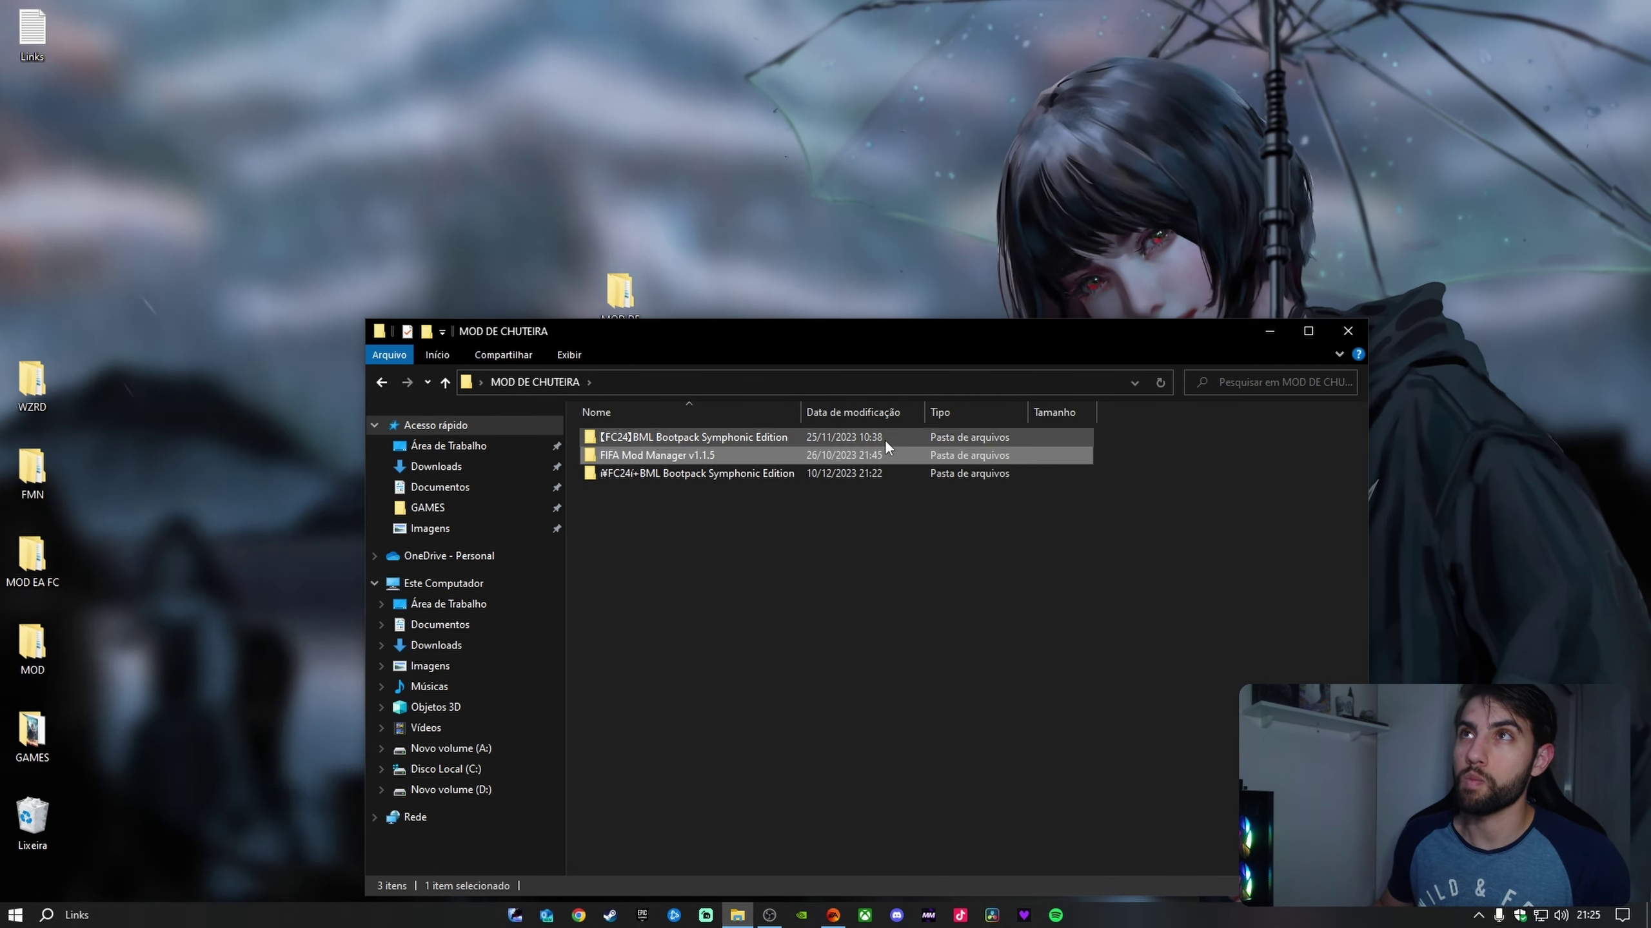
pyautogui.click(1308, 331)
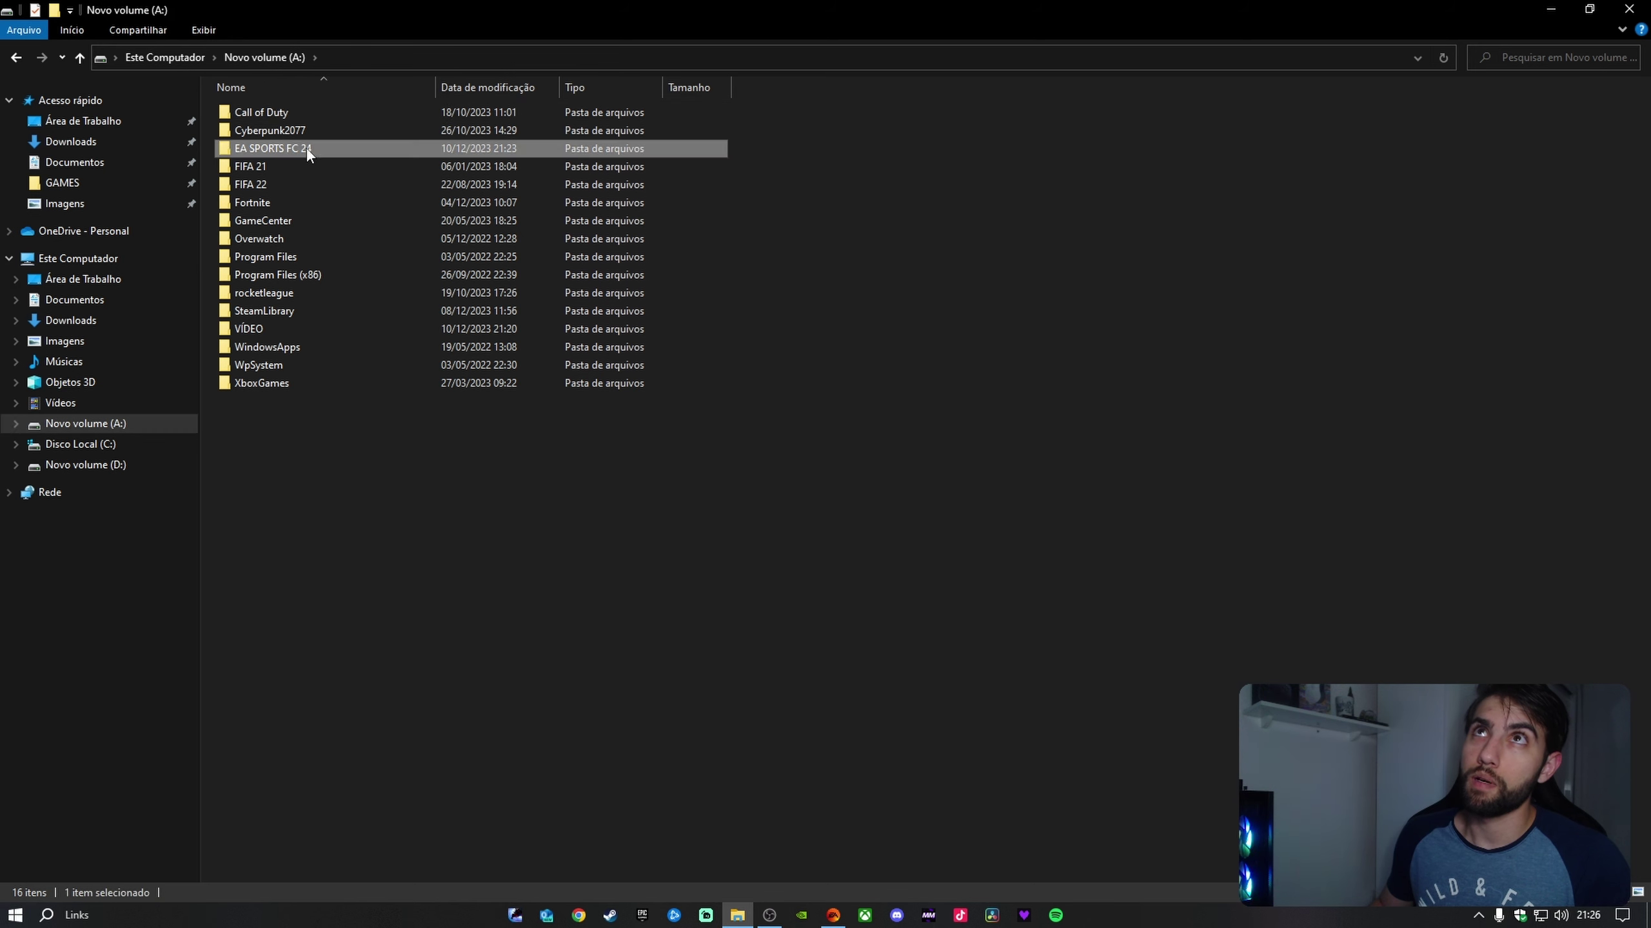
pyautogui.doubleClick(306, 148)
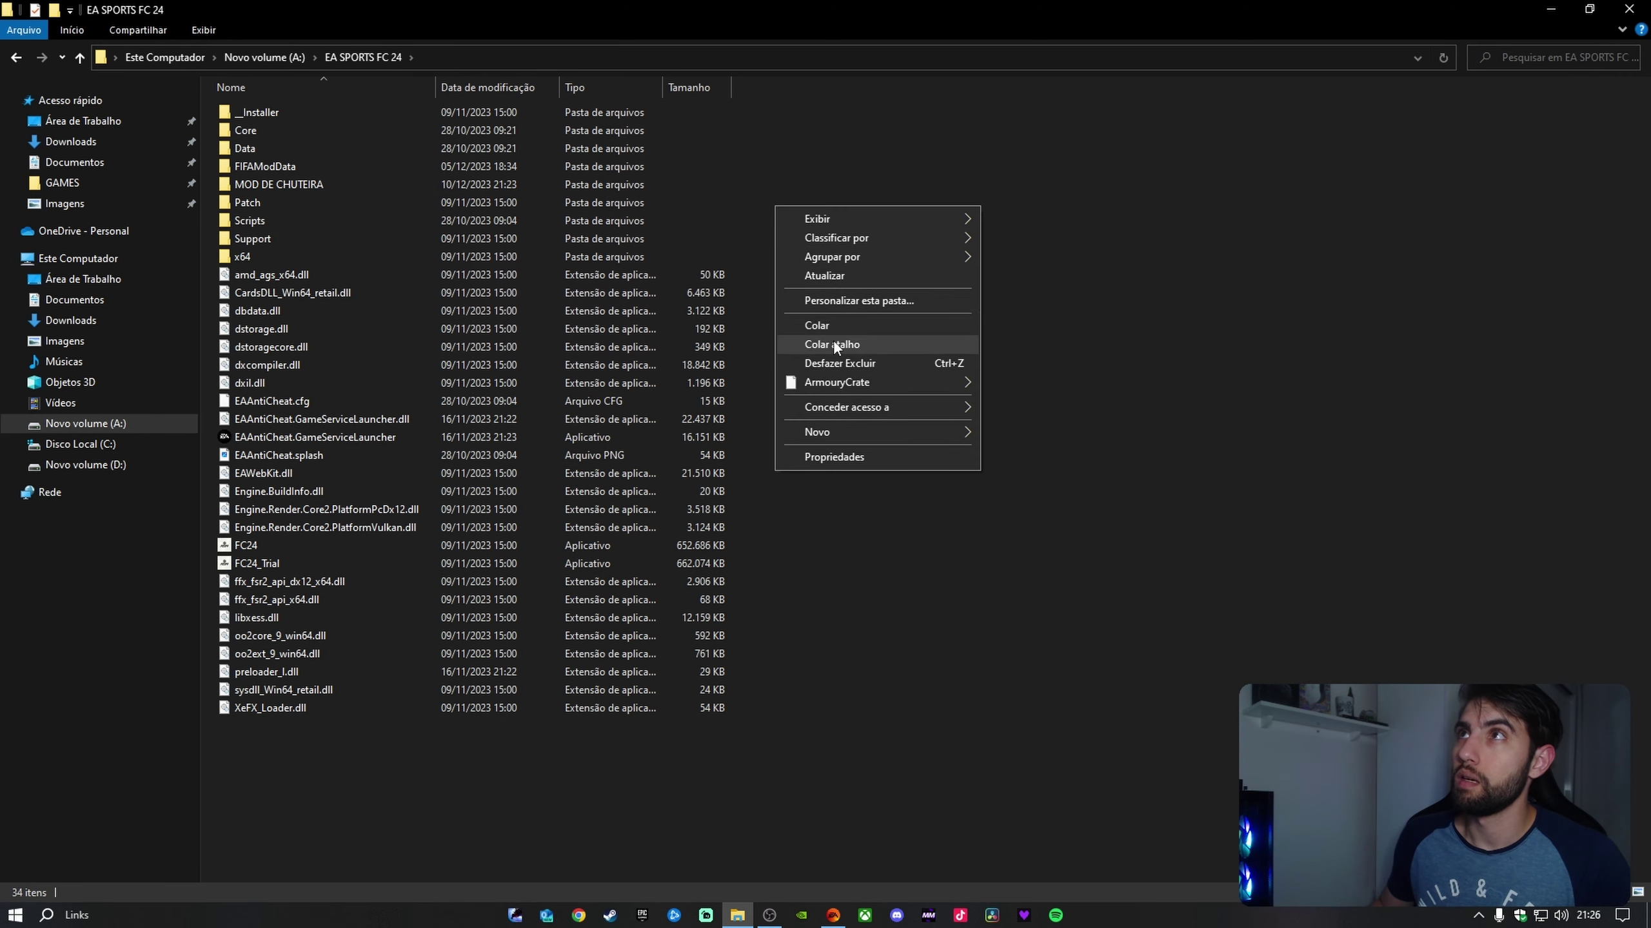
pyautogui.click(830, 326)
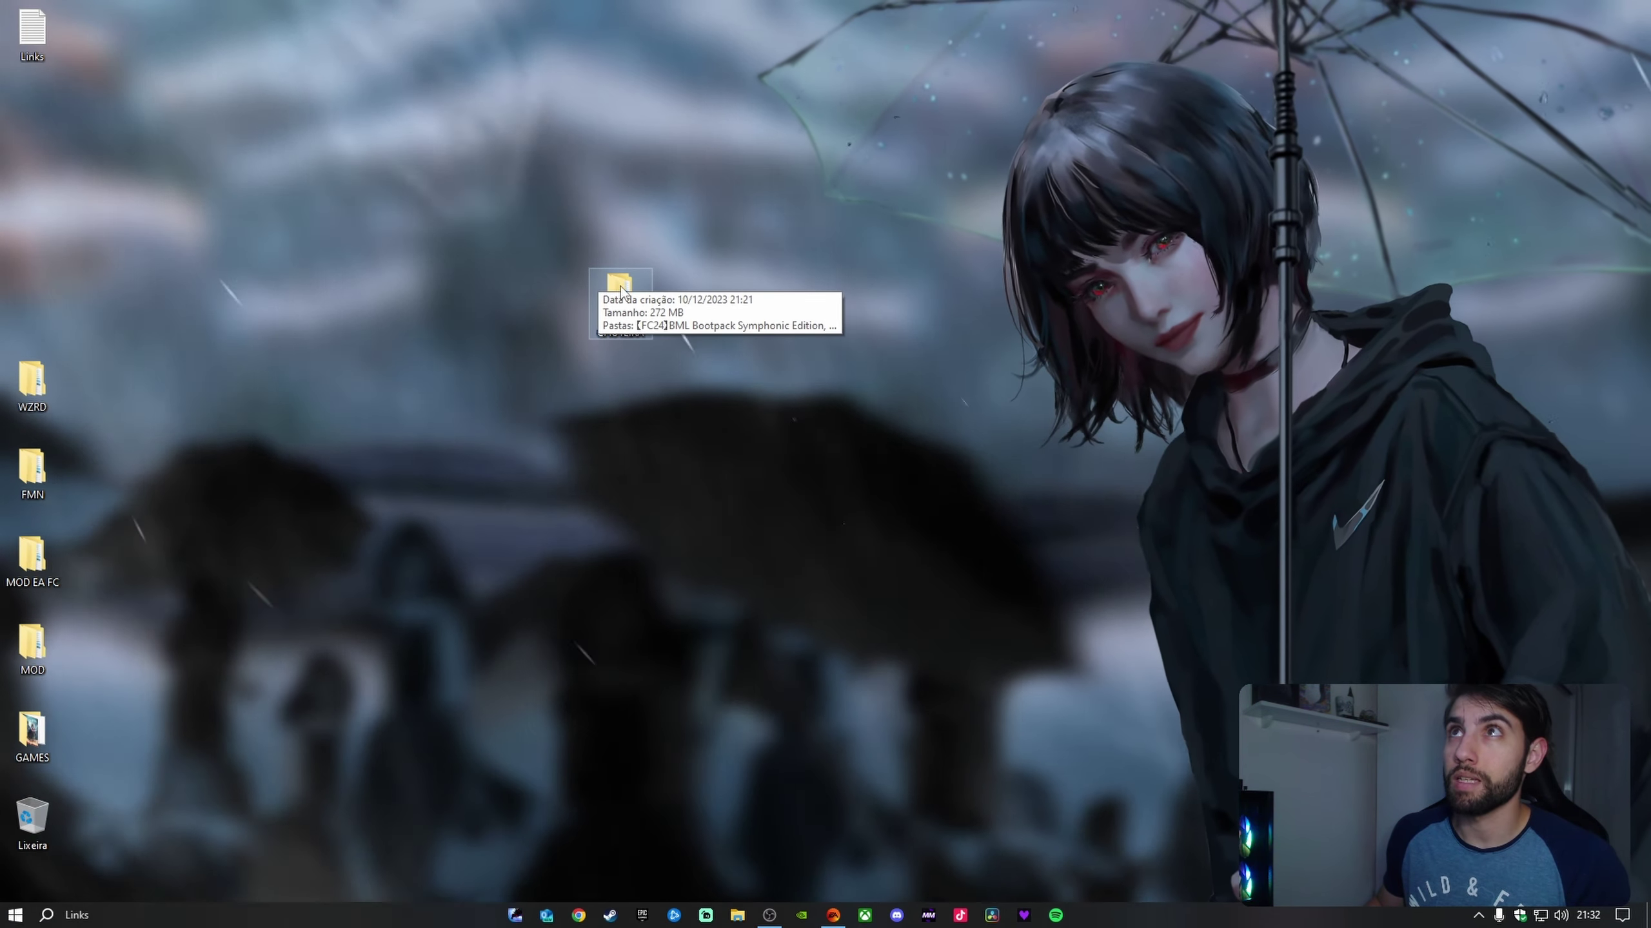
# Move the MOD DE CHUTEIRA folder to the upper-right corner of the desktop and refresh the desktop
pyautogui.moveTo(607, 285); pyautogui.dragTo(1599, 22)
pyautogui.rightClick(533, 210)
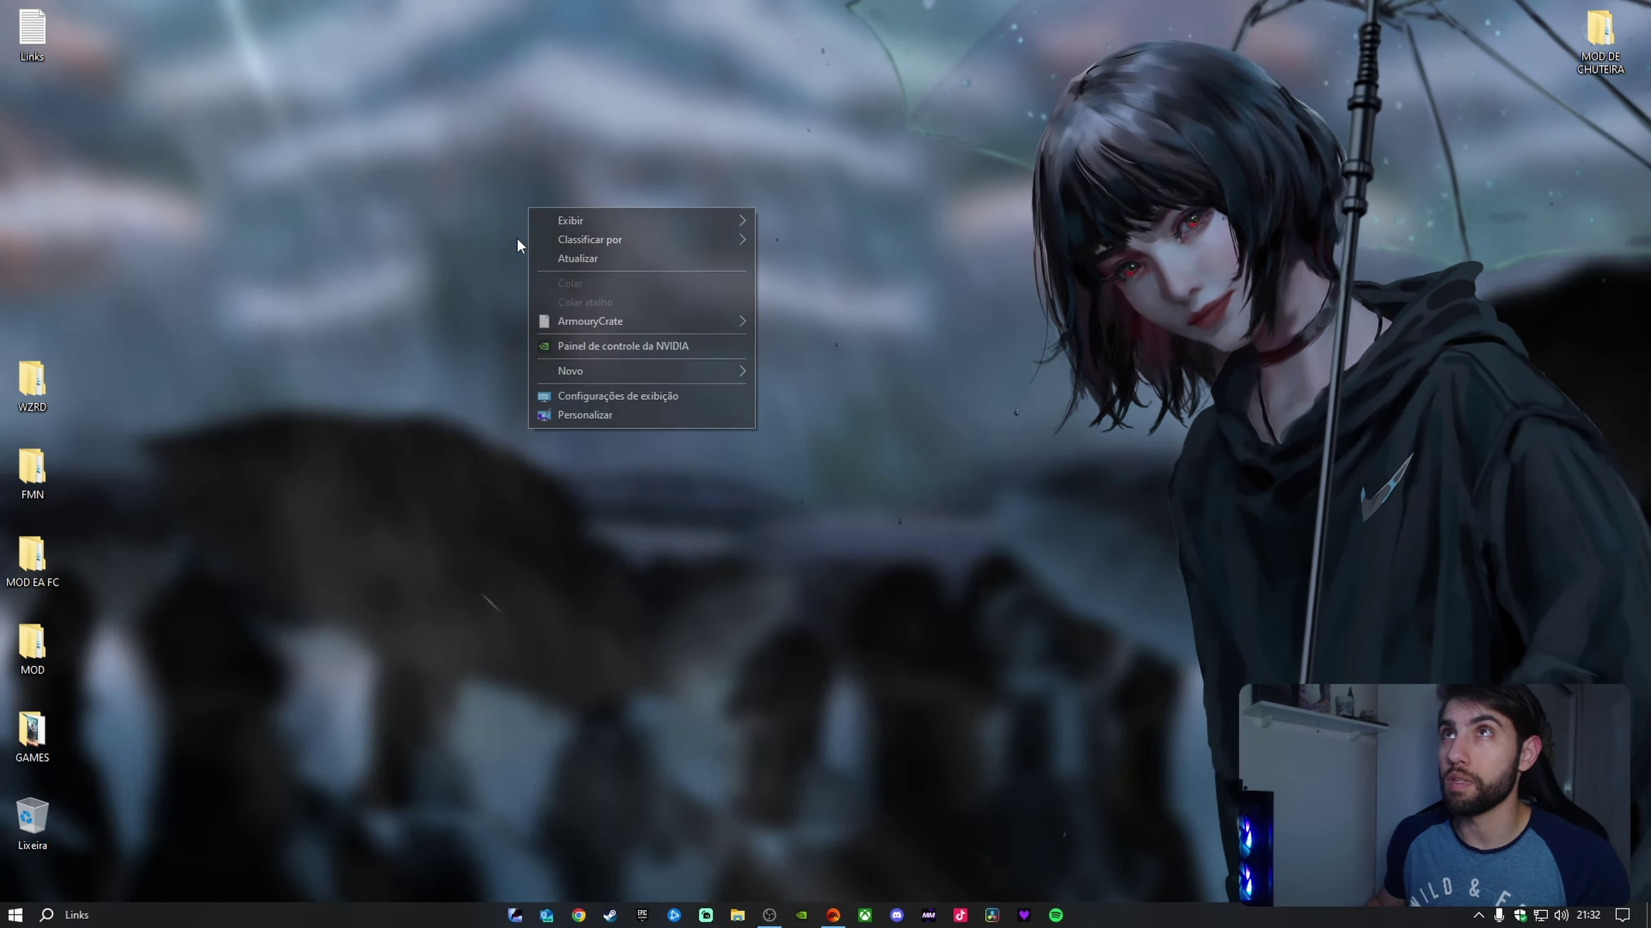
pyautogui.click(559, 259)
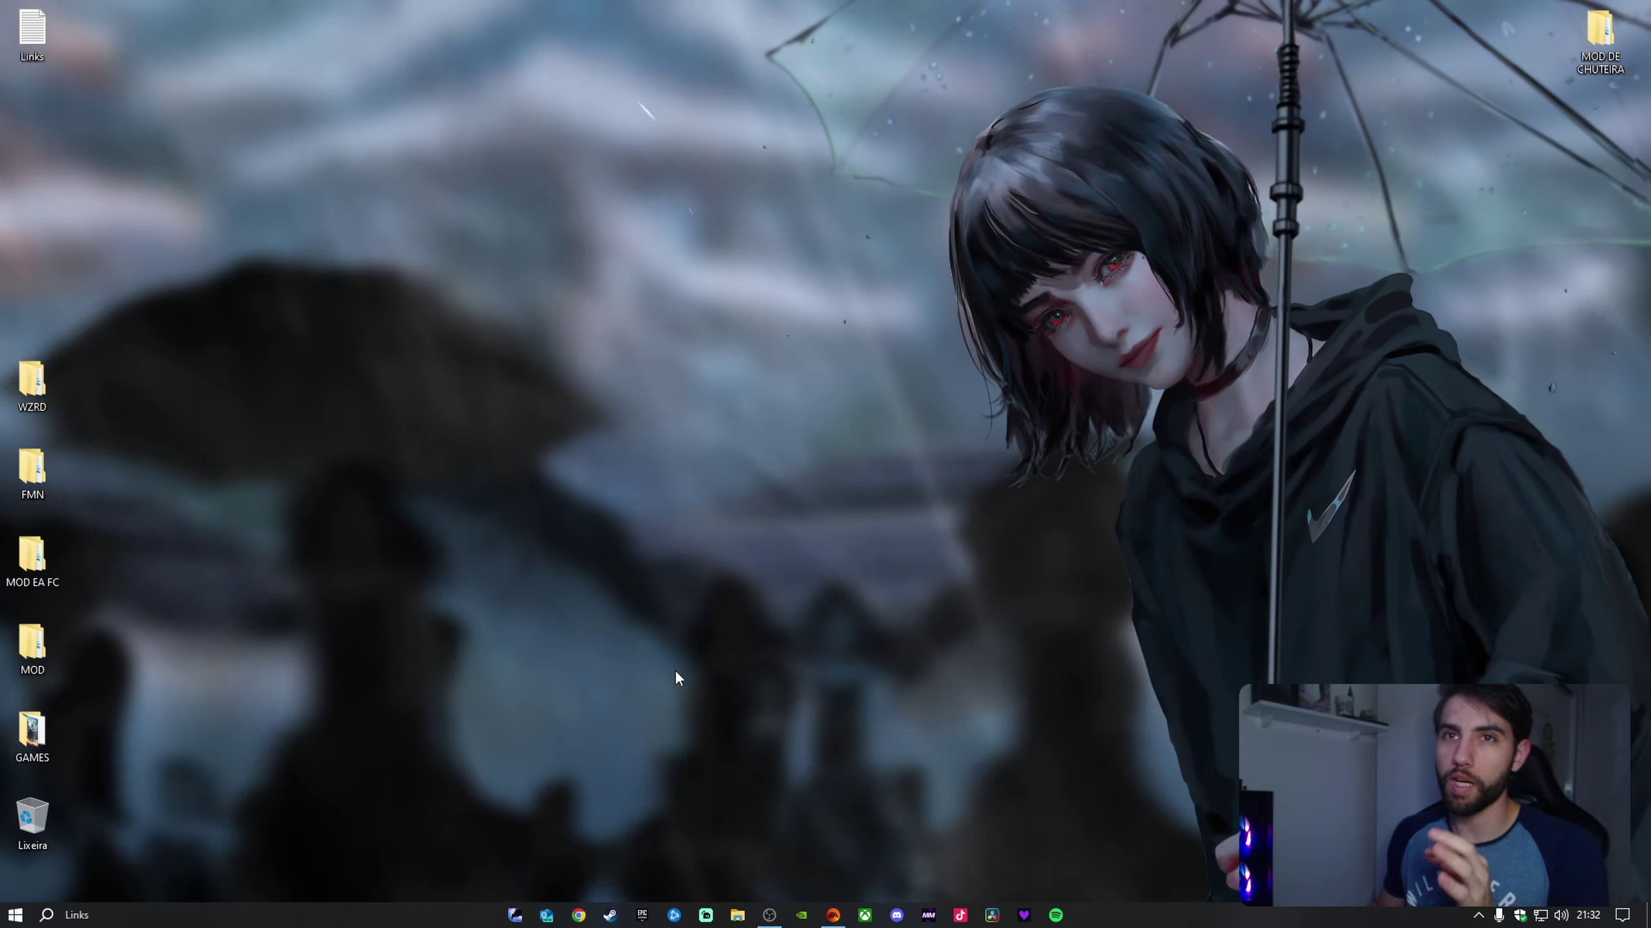
# Switch to the EA app to view the library of installed games, and minimise it
pyautogui.hotkey('alt', 'Tab')
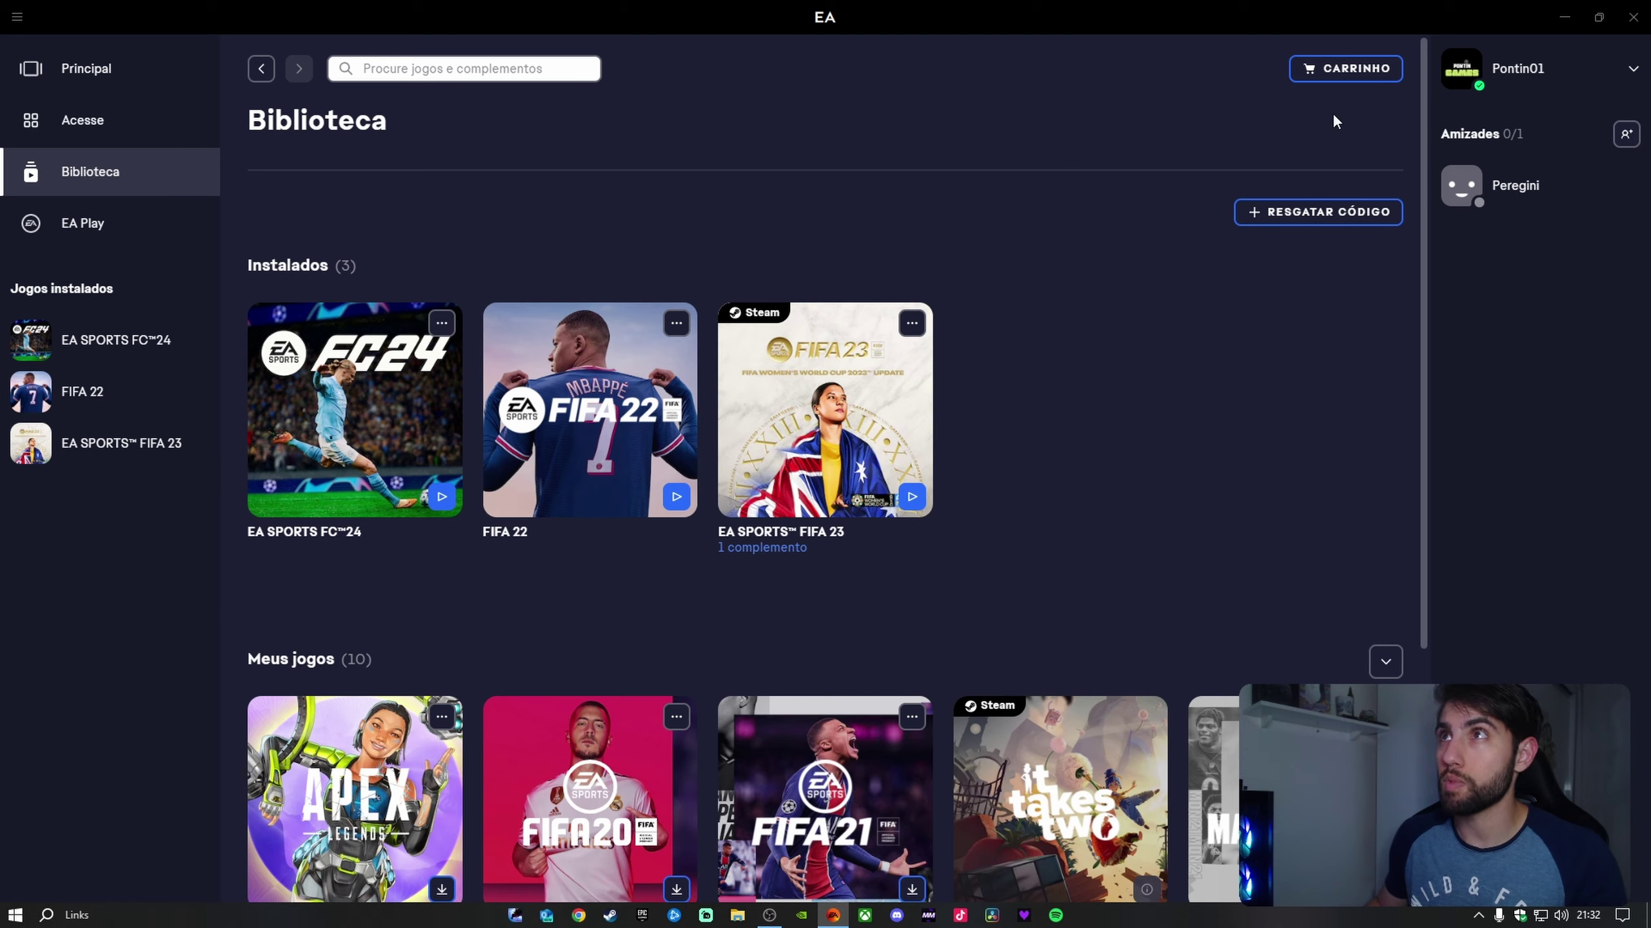
pyautogui.click(1579, 16)
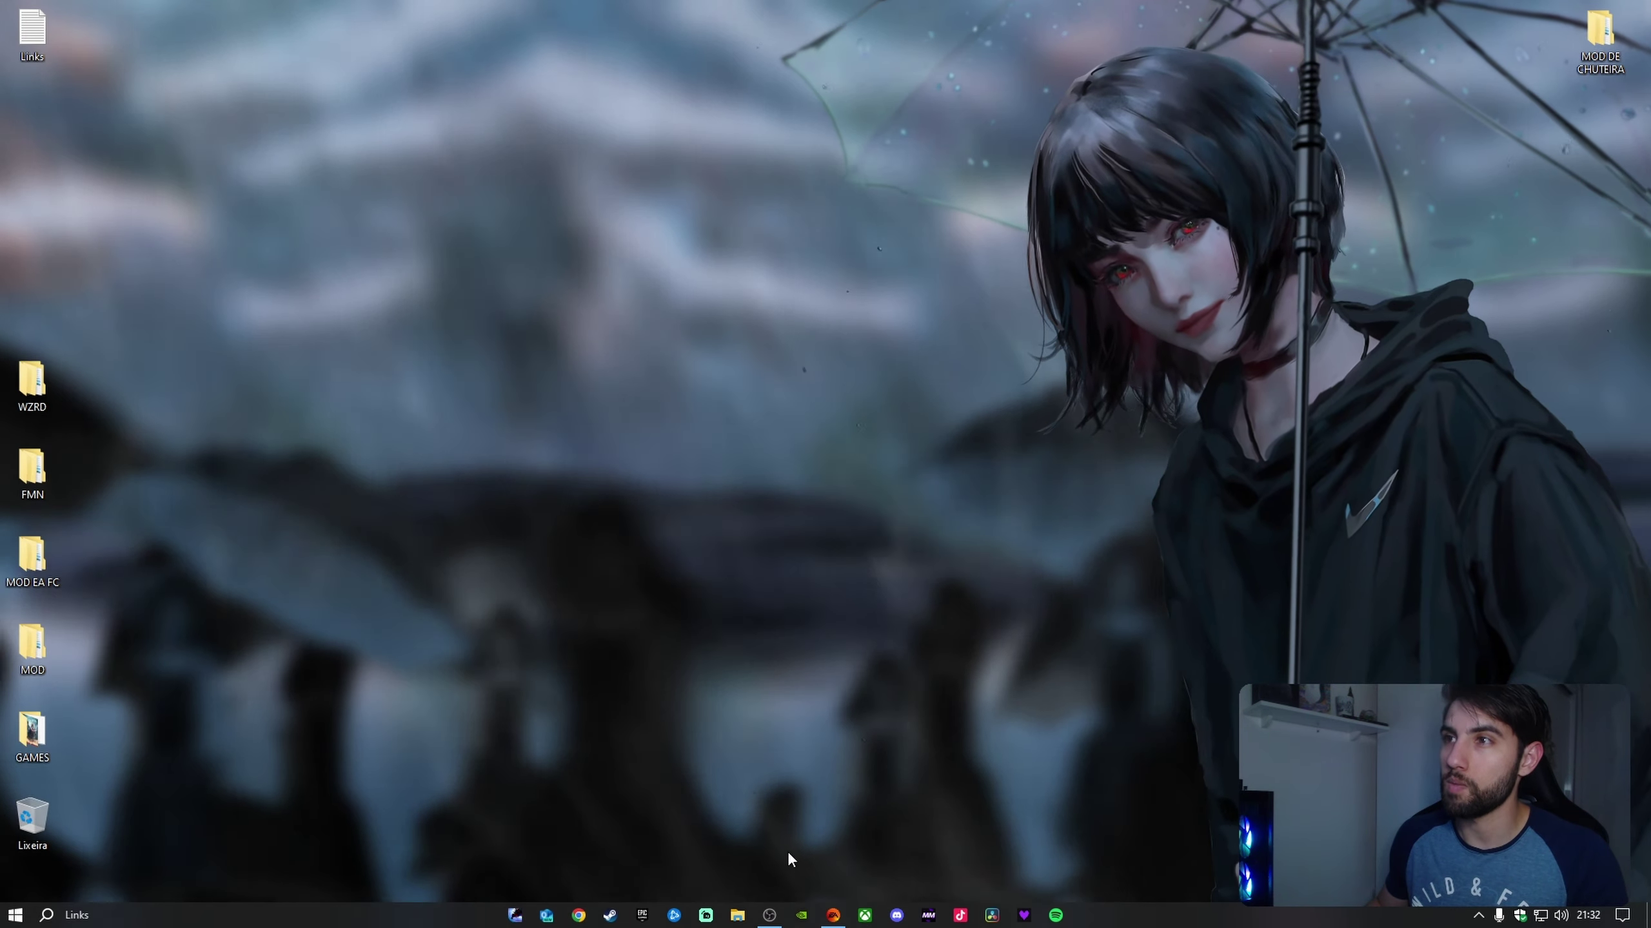
# Start FIFA Mod Manager from its FIFA Mod Manager v1.1.5 folder inside EA SPORTS FC 24 on Novo volume (A:)
pyautogui.click(736, 917)
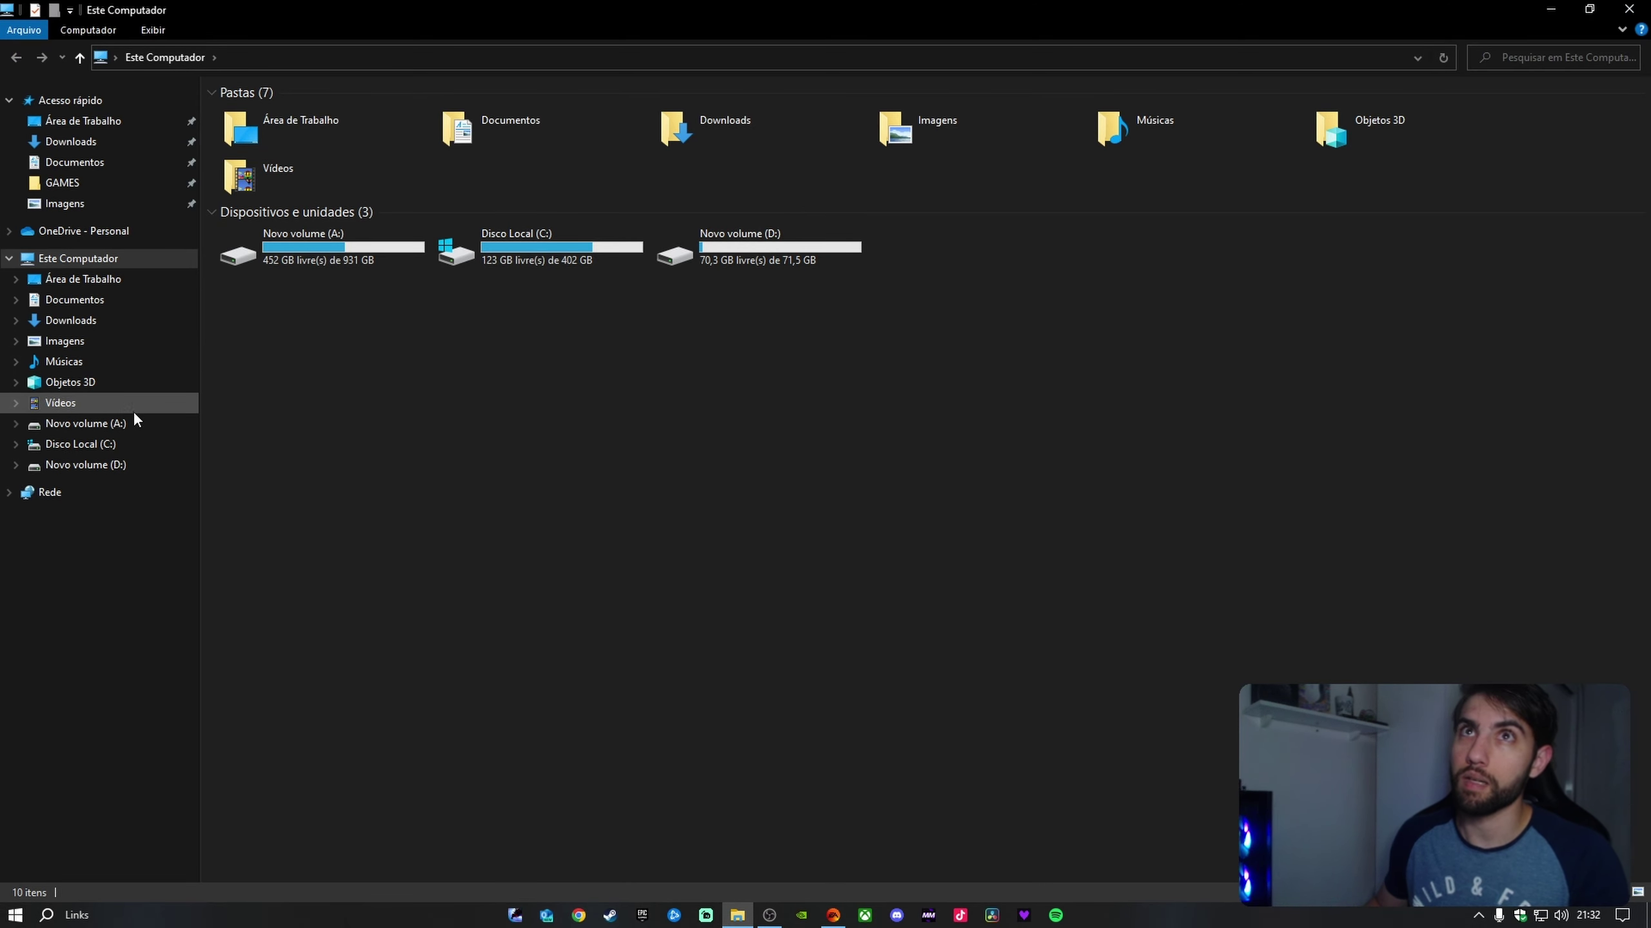
pyautogui.click(130, 426)
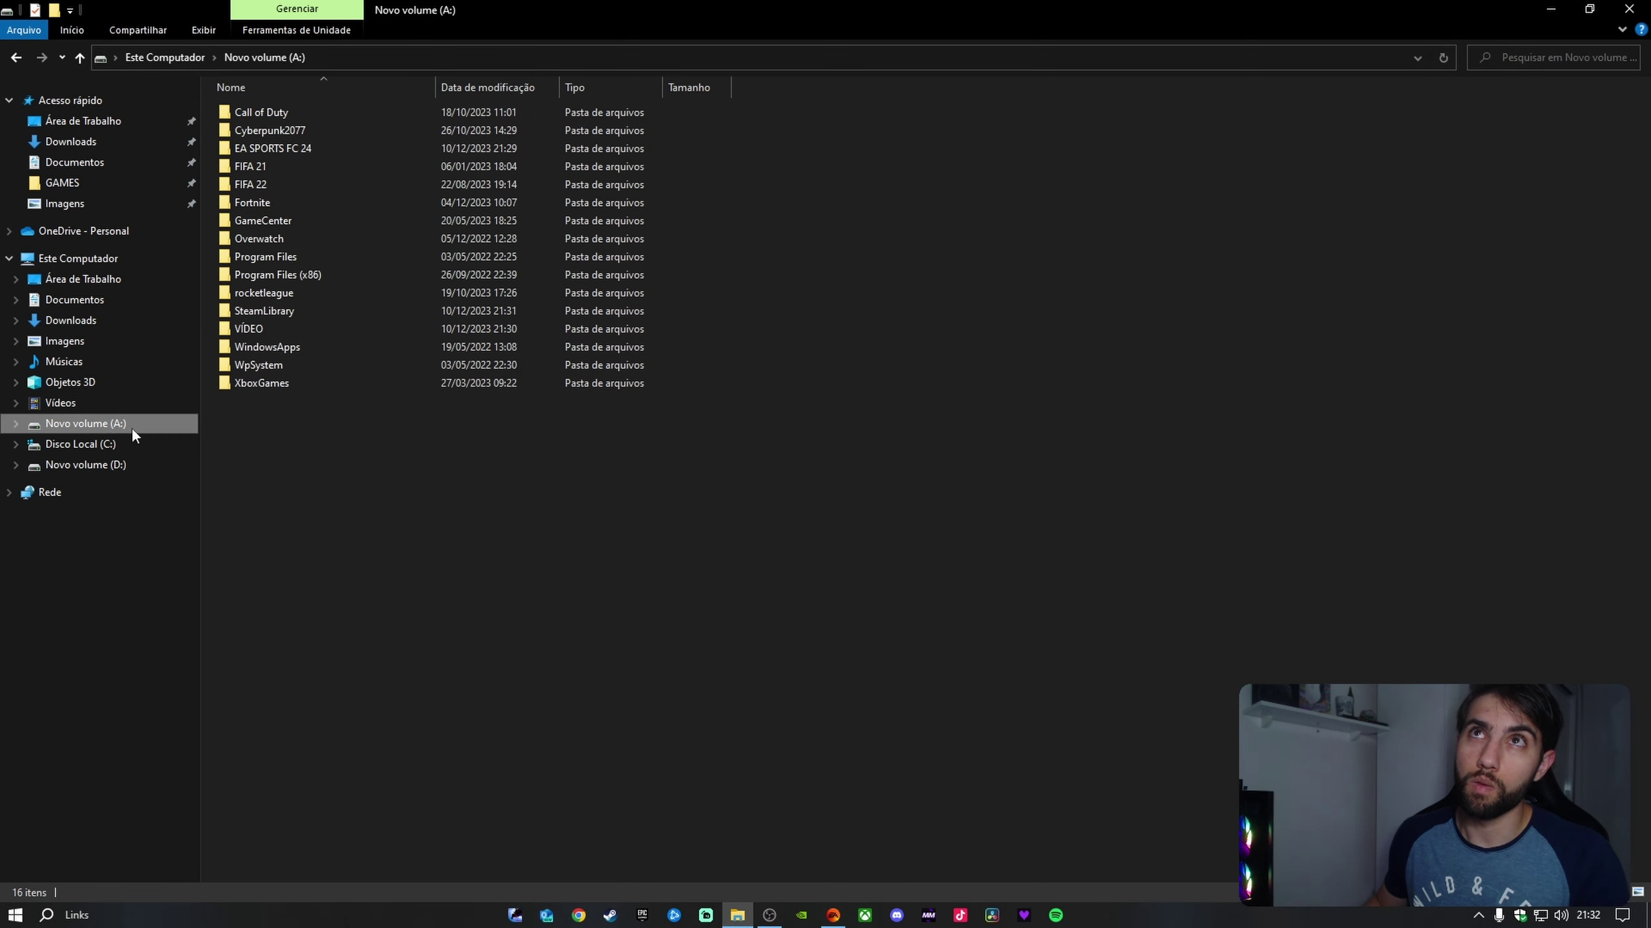
pyautogui.doubleClick(286, 147)
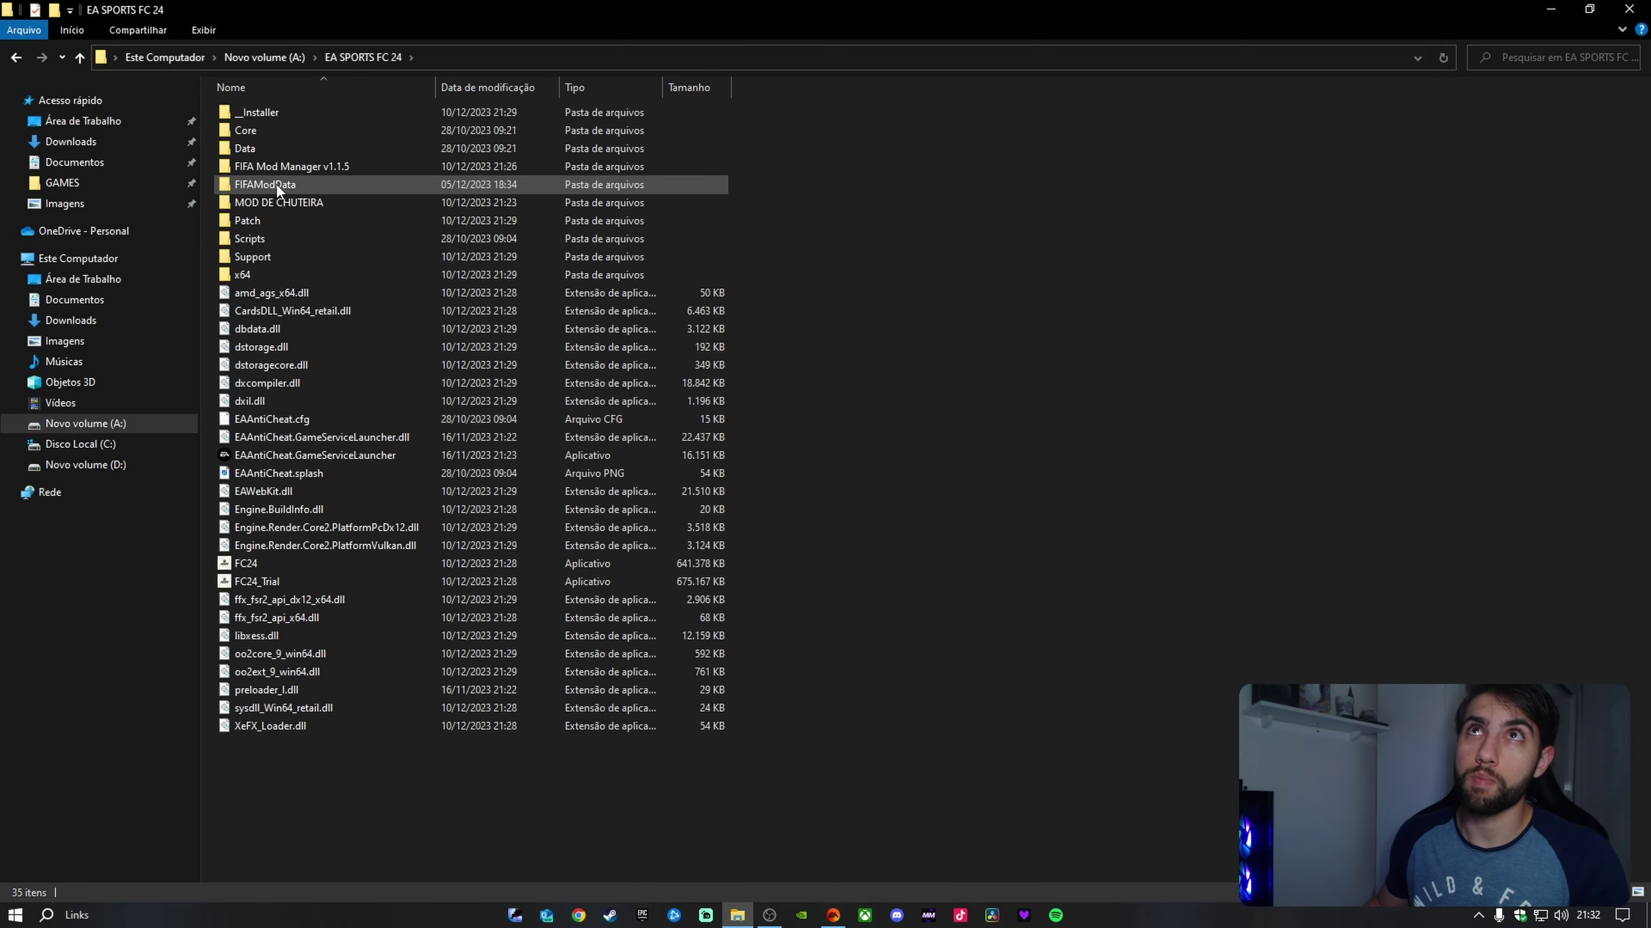
pyautogui.doubleClick(286, 166)
pyautogui.rightClick(297, 114)
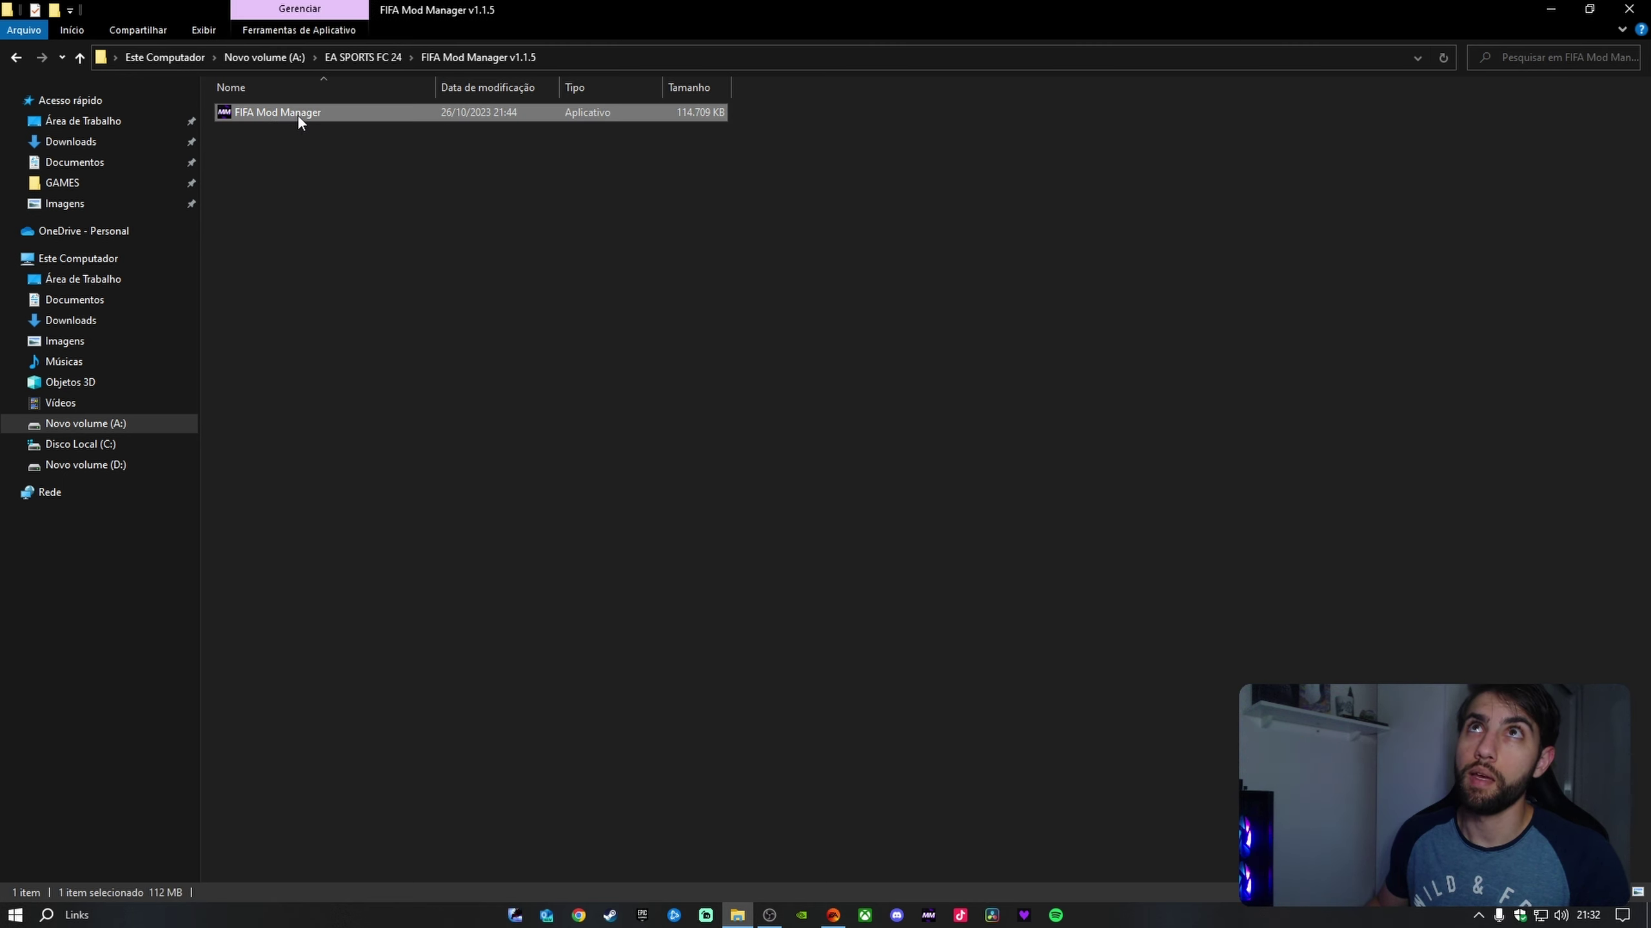
pyautogui.click(395, 145)
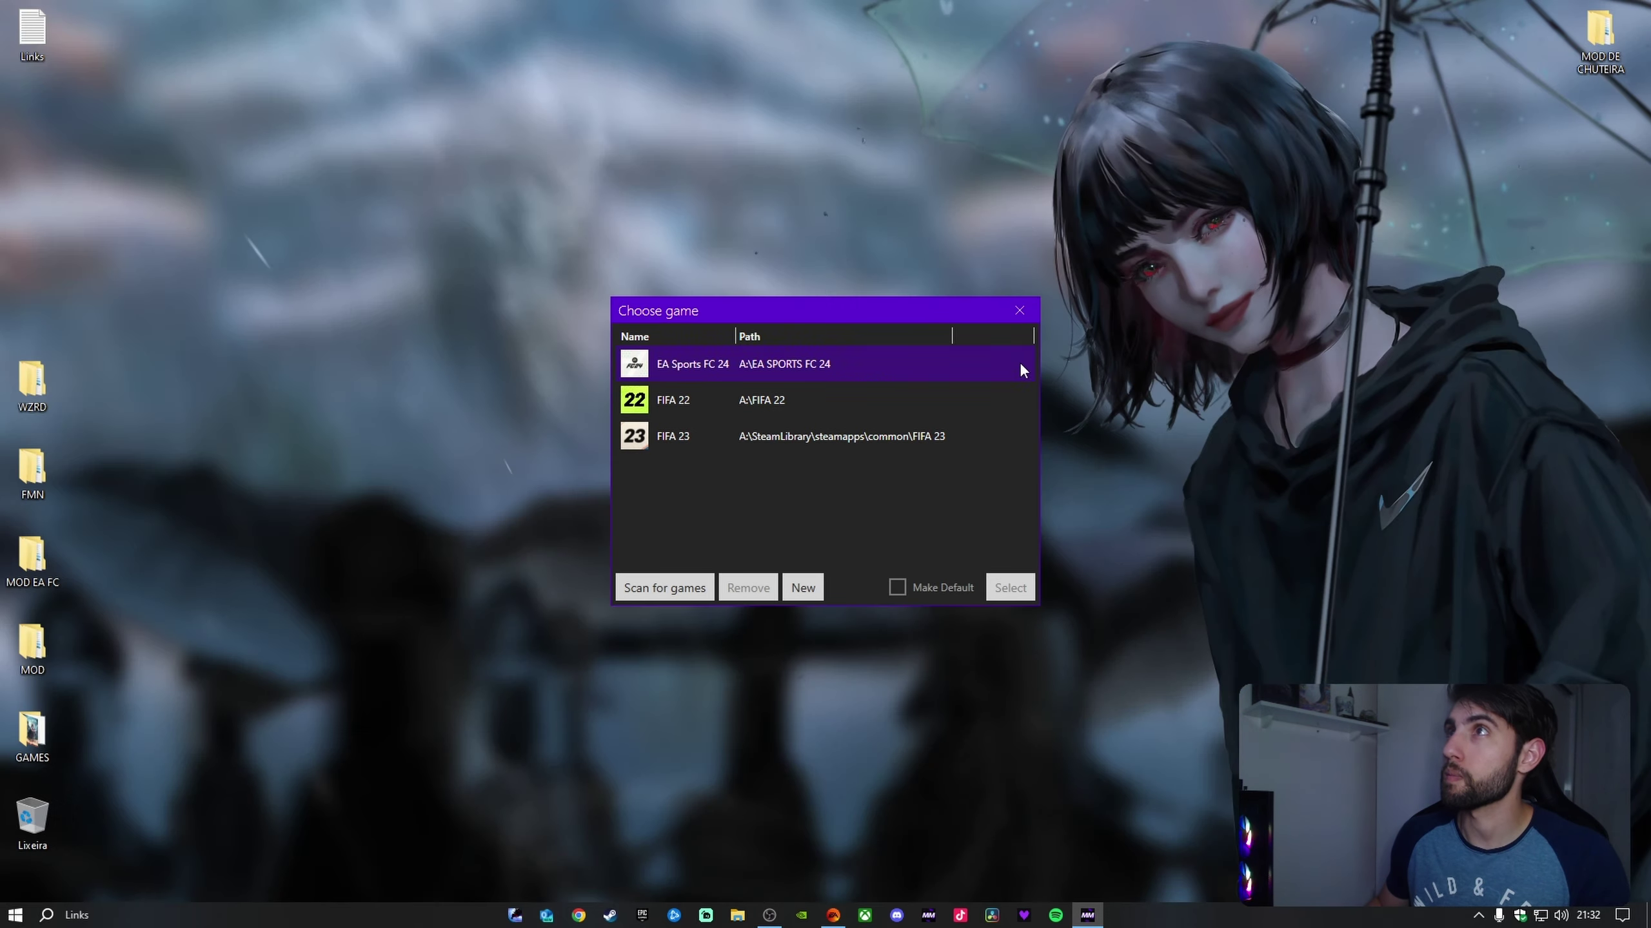
# Choose EA Sports FC 24 as the game to mod and maximise the mod manager window
pyautogui.click(786, 403)
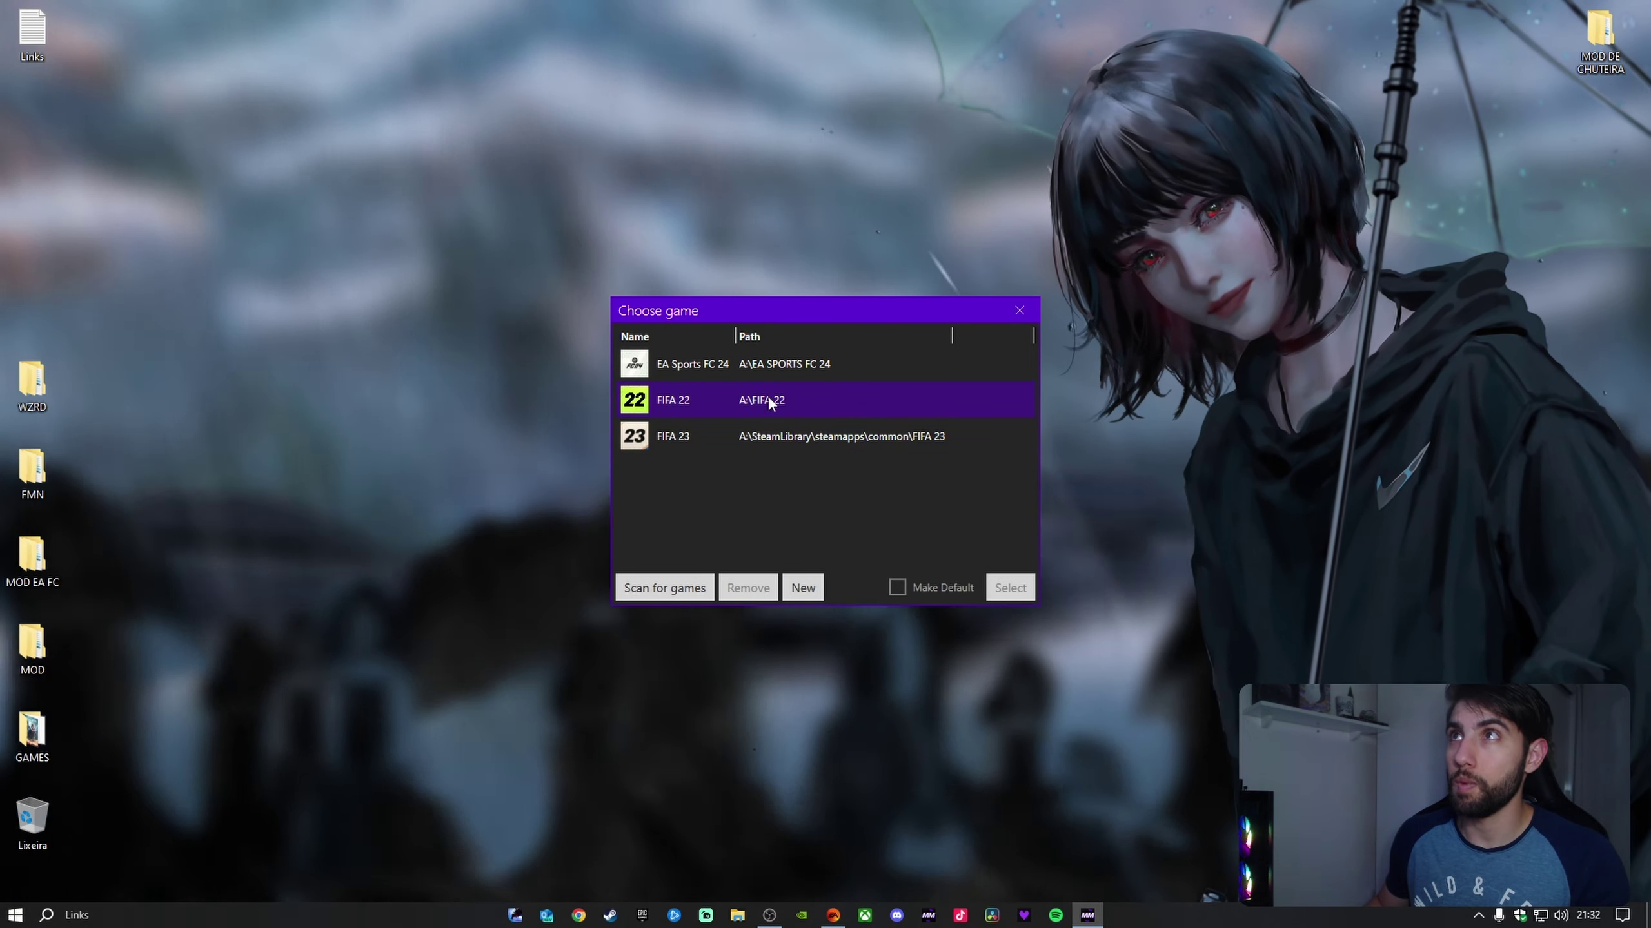
pyautogui.click(819, 423)
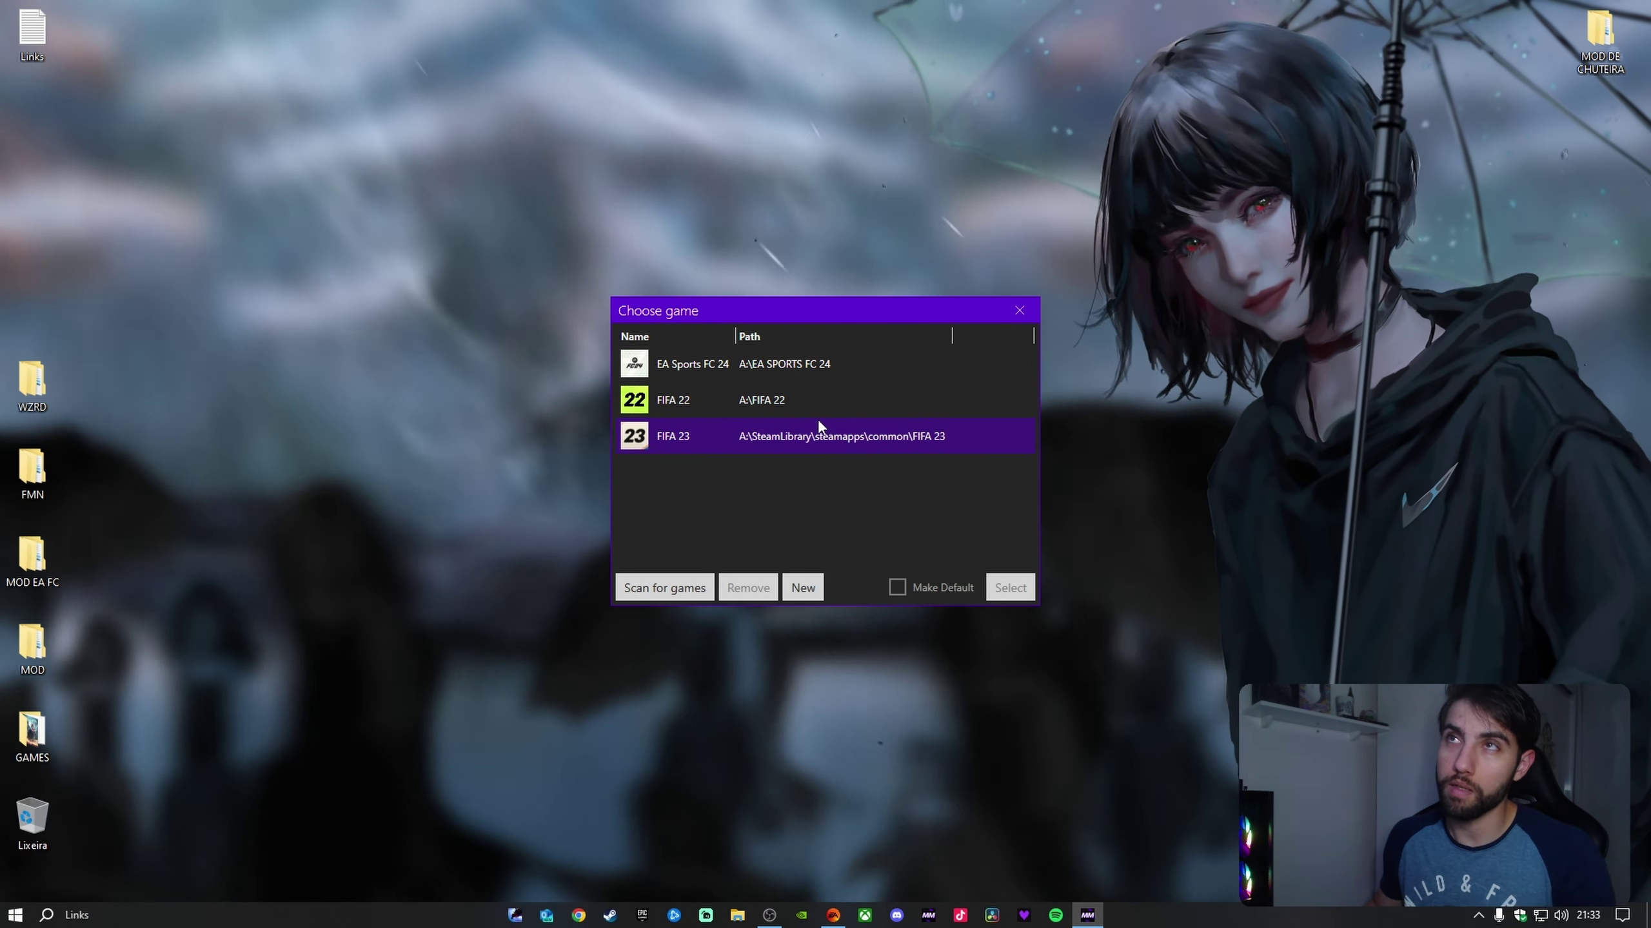
pyautogui.click(777, 402)
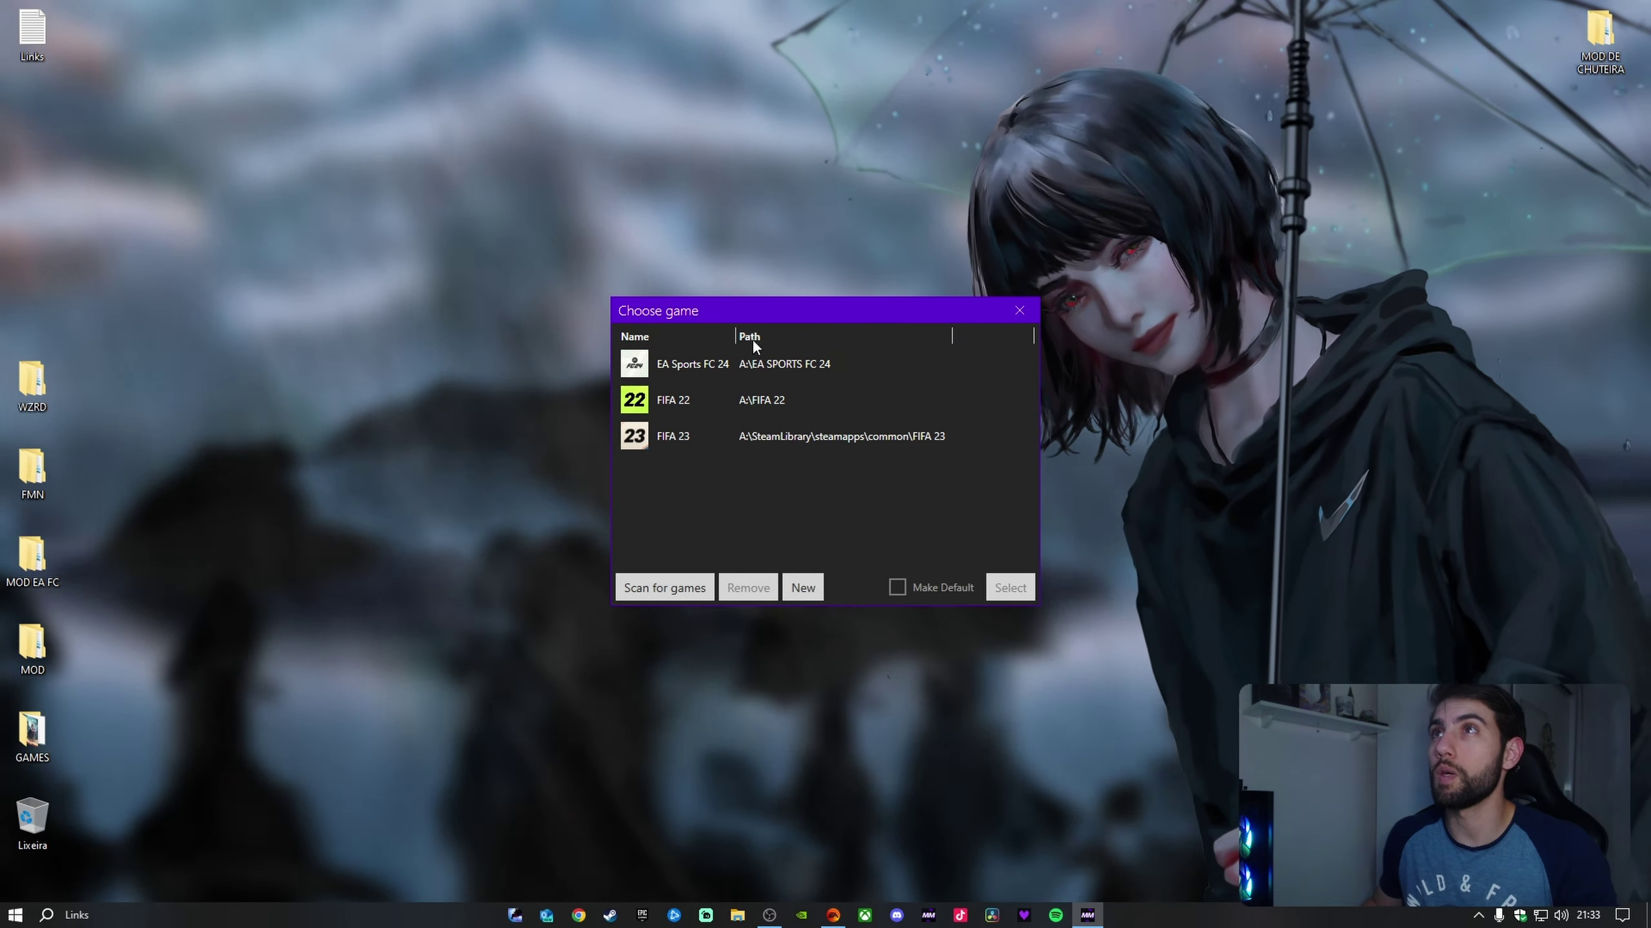
pyautogui.click(722, 359)
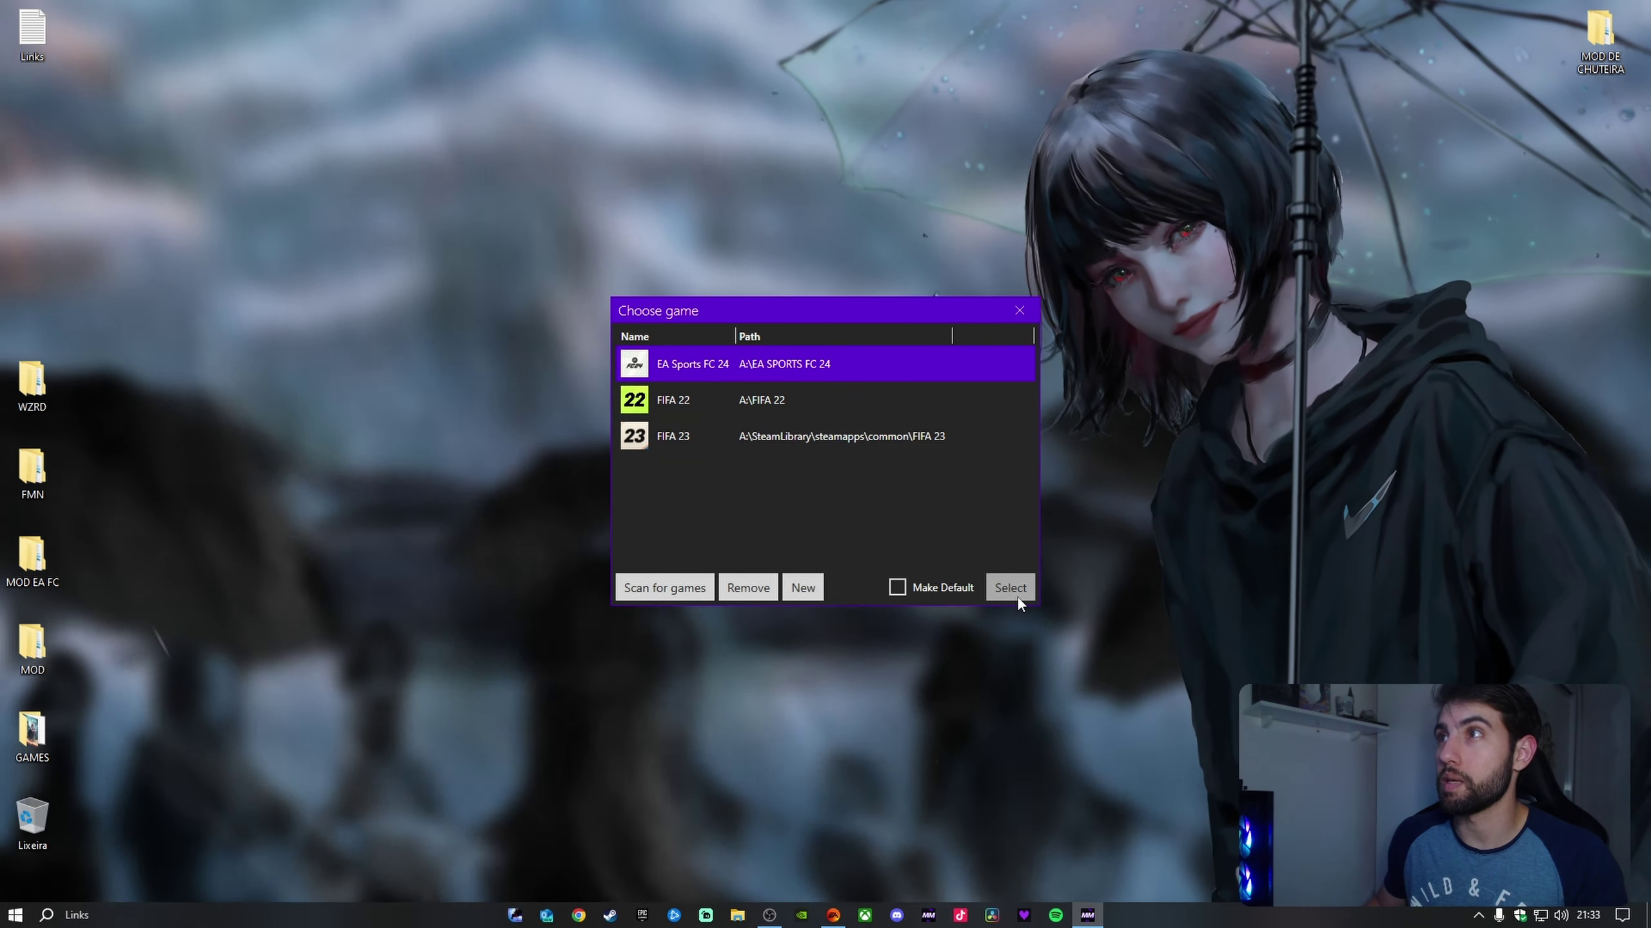
pyautogui.click(1016, 596)
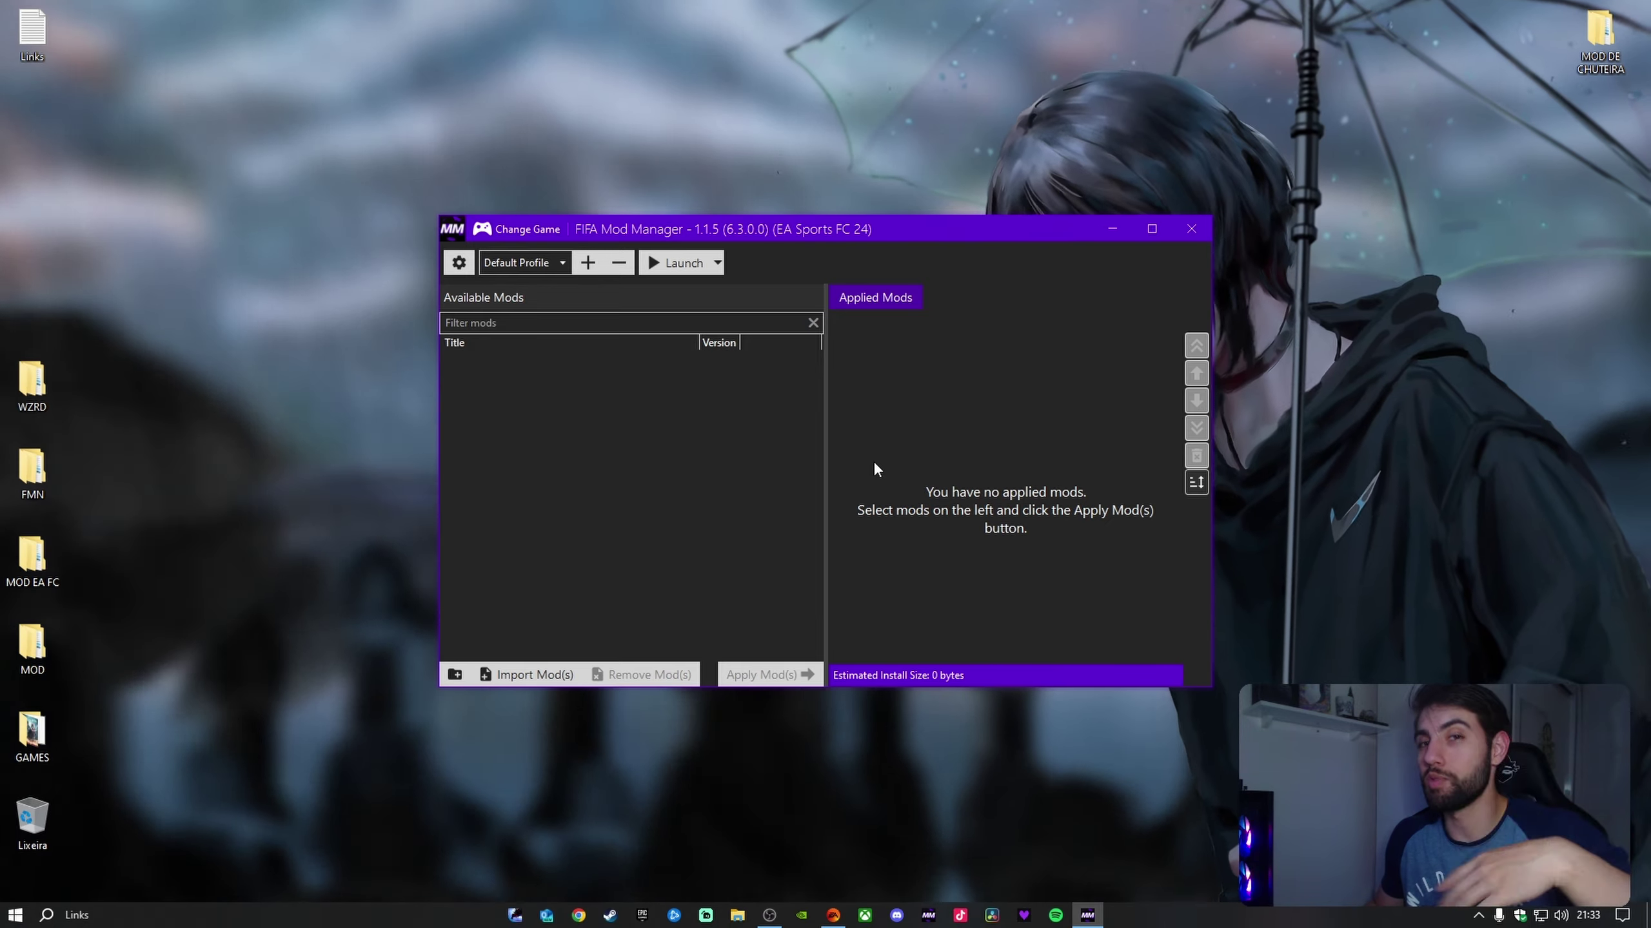
pyautogui.click(1152, 228)
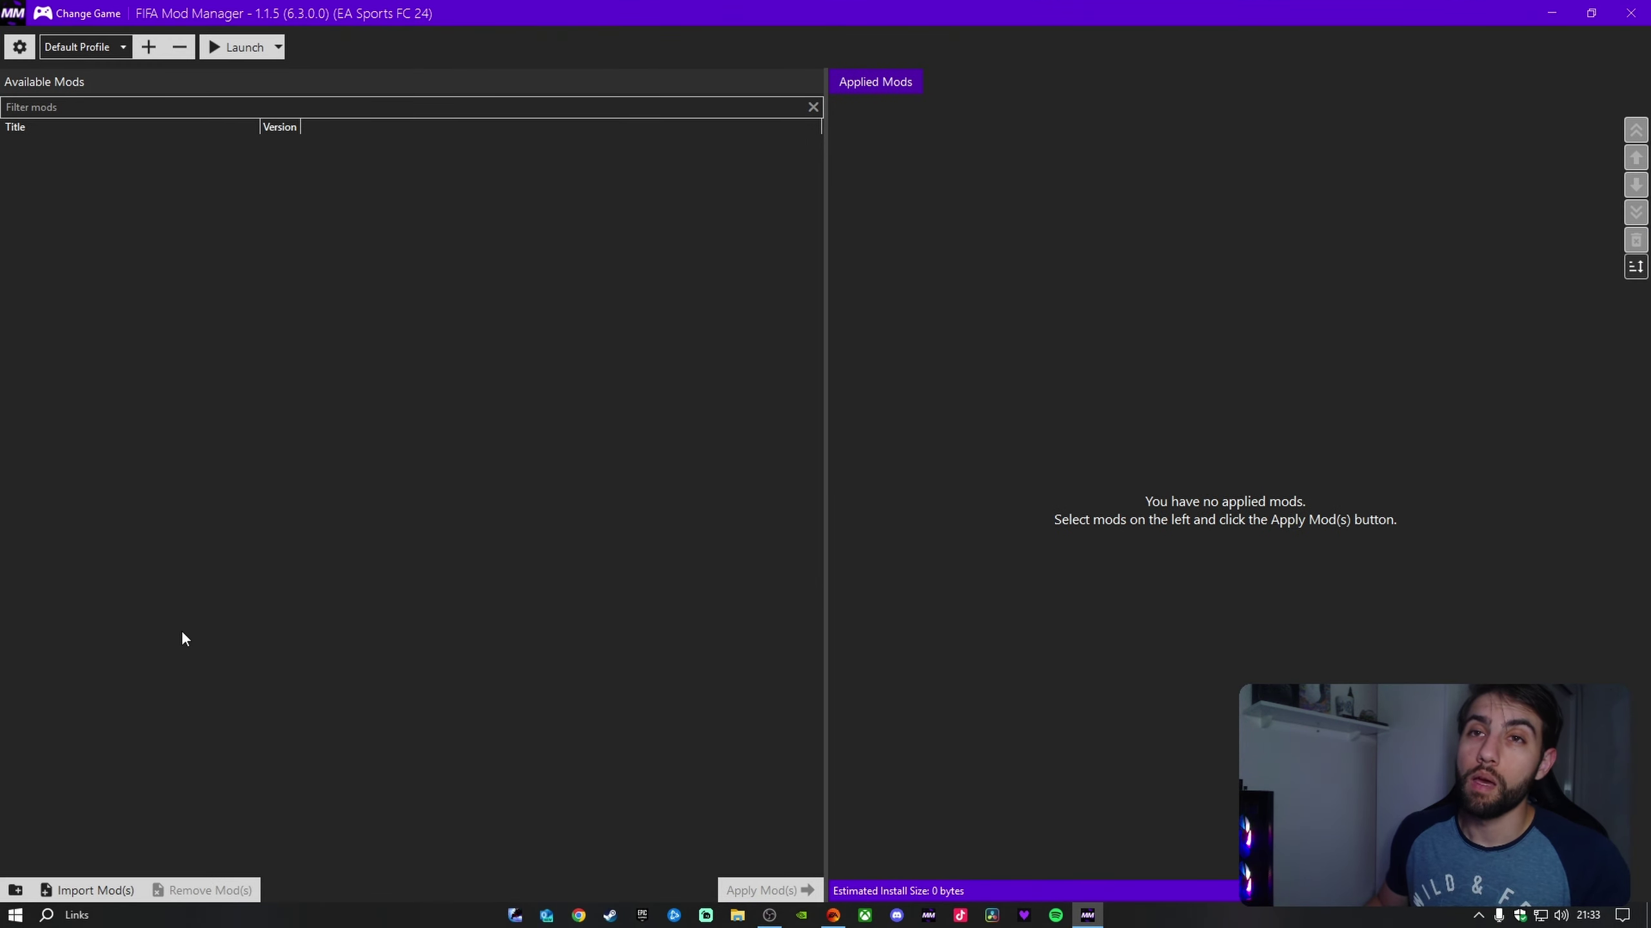
# Import the BML unlock and BML Bootpack Symphonic Edition mods from the bootpack folder in MOD DE CHUTEIRA and apply both
pyautogui.click(95, 889)
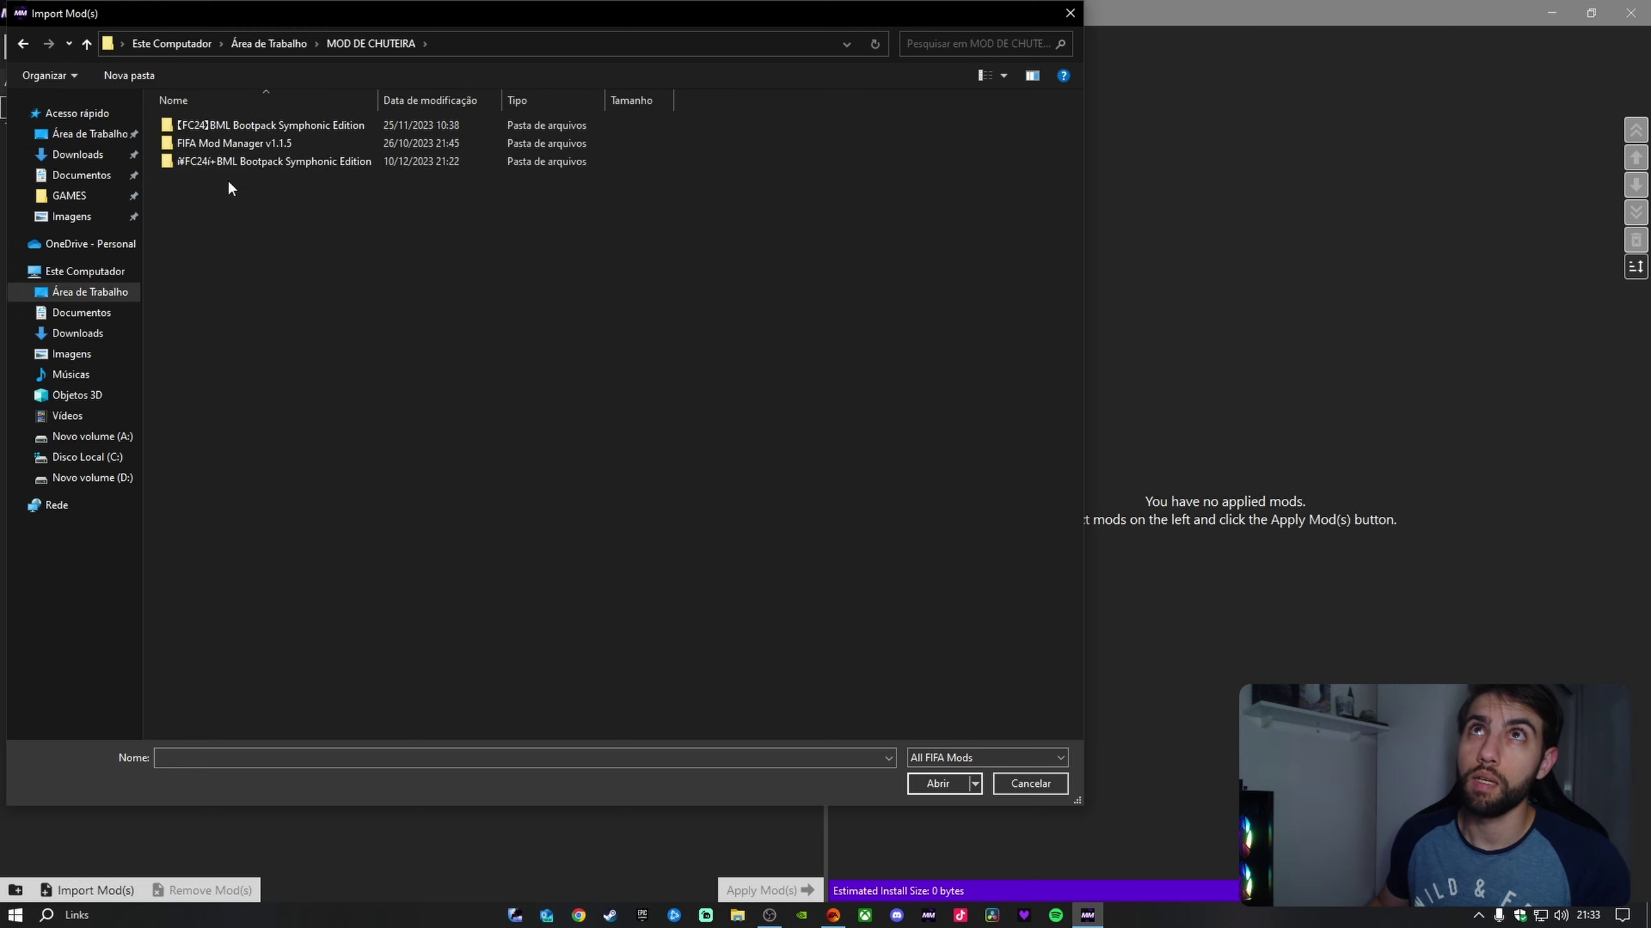
pyautogui.click(230, 165)
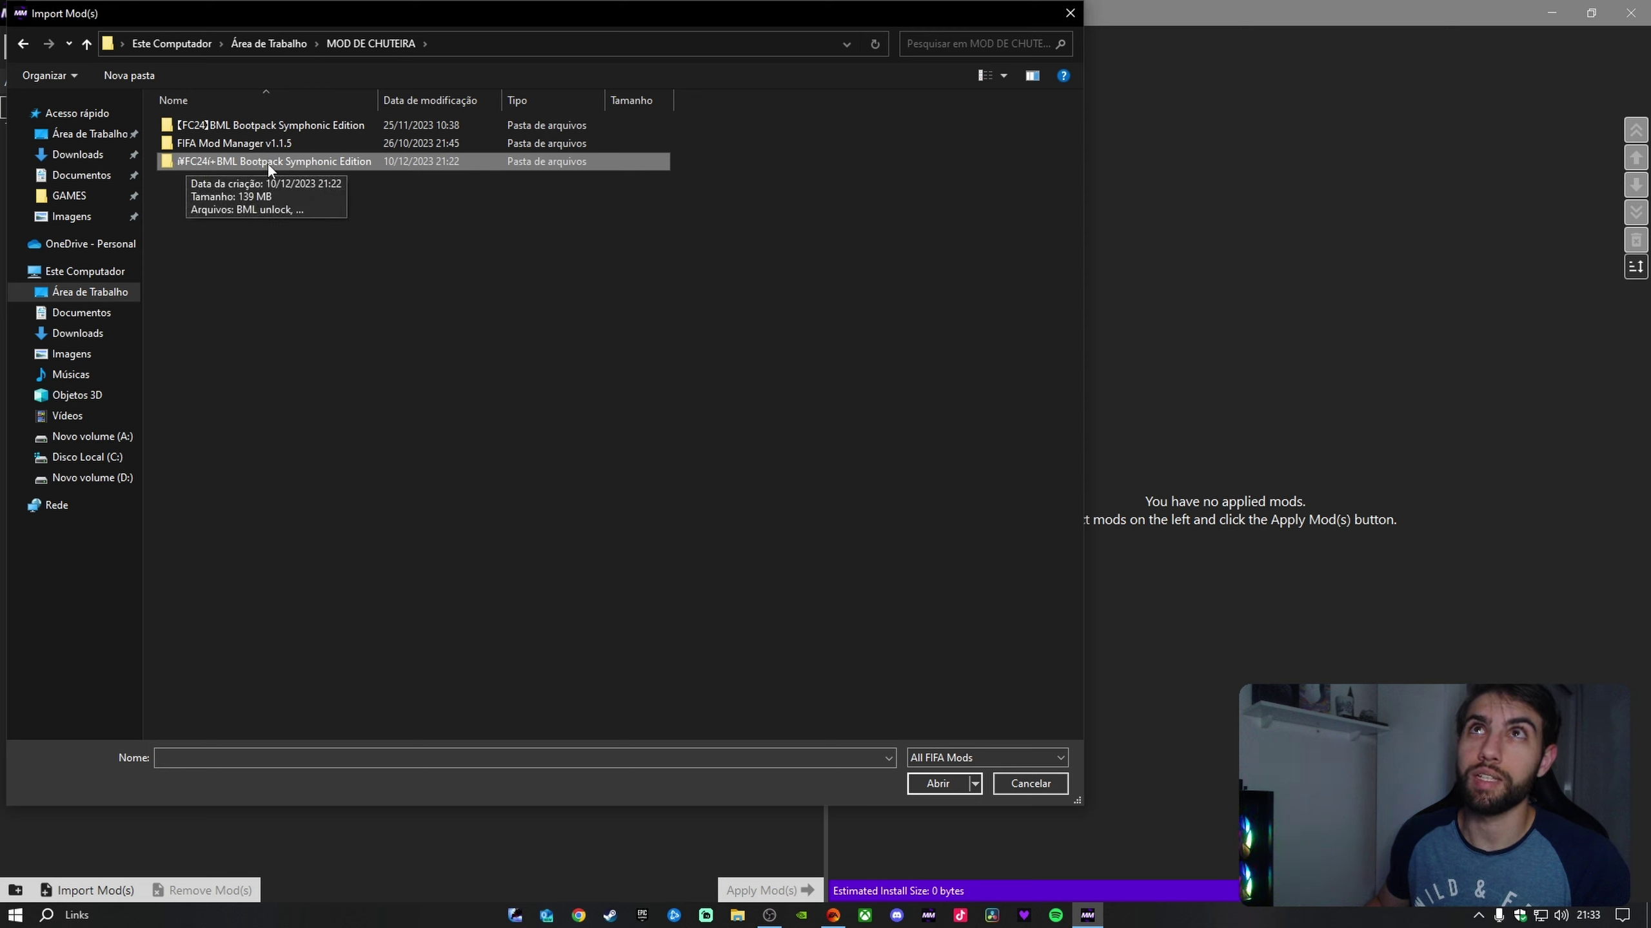
pyautogui.doubleClick(284, 161)
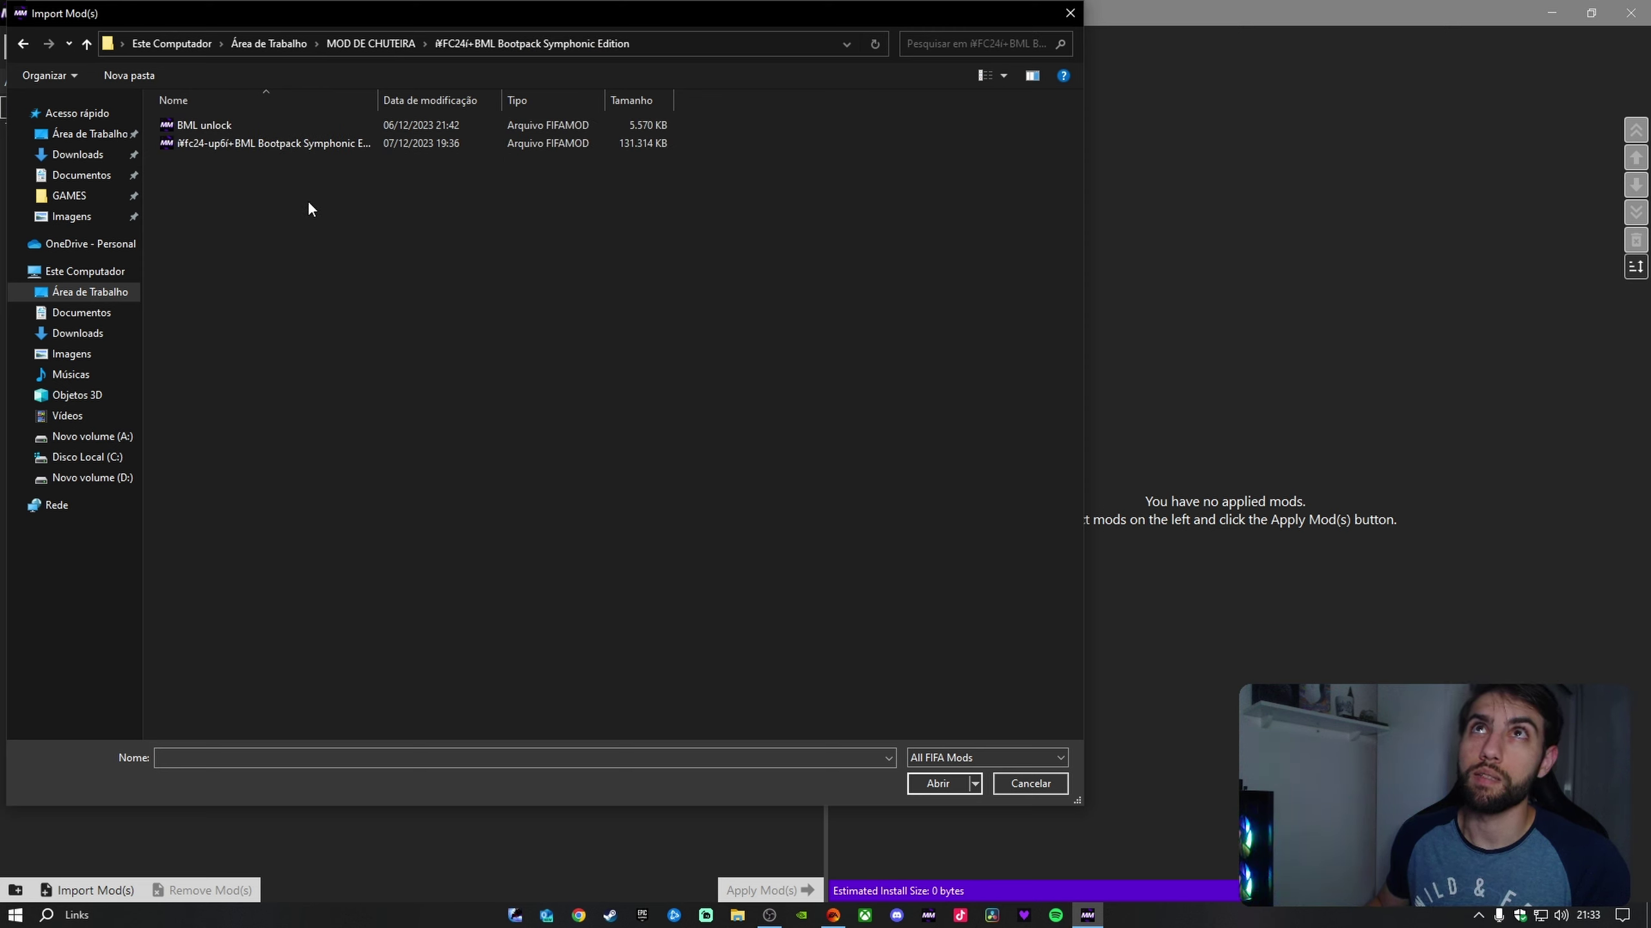
pyautogui.click(950, 782)
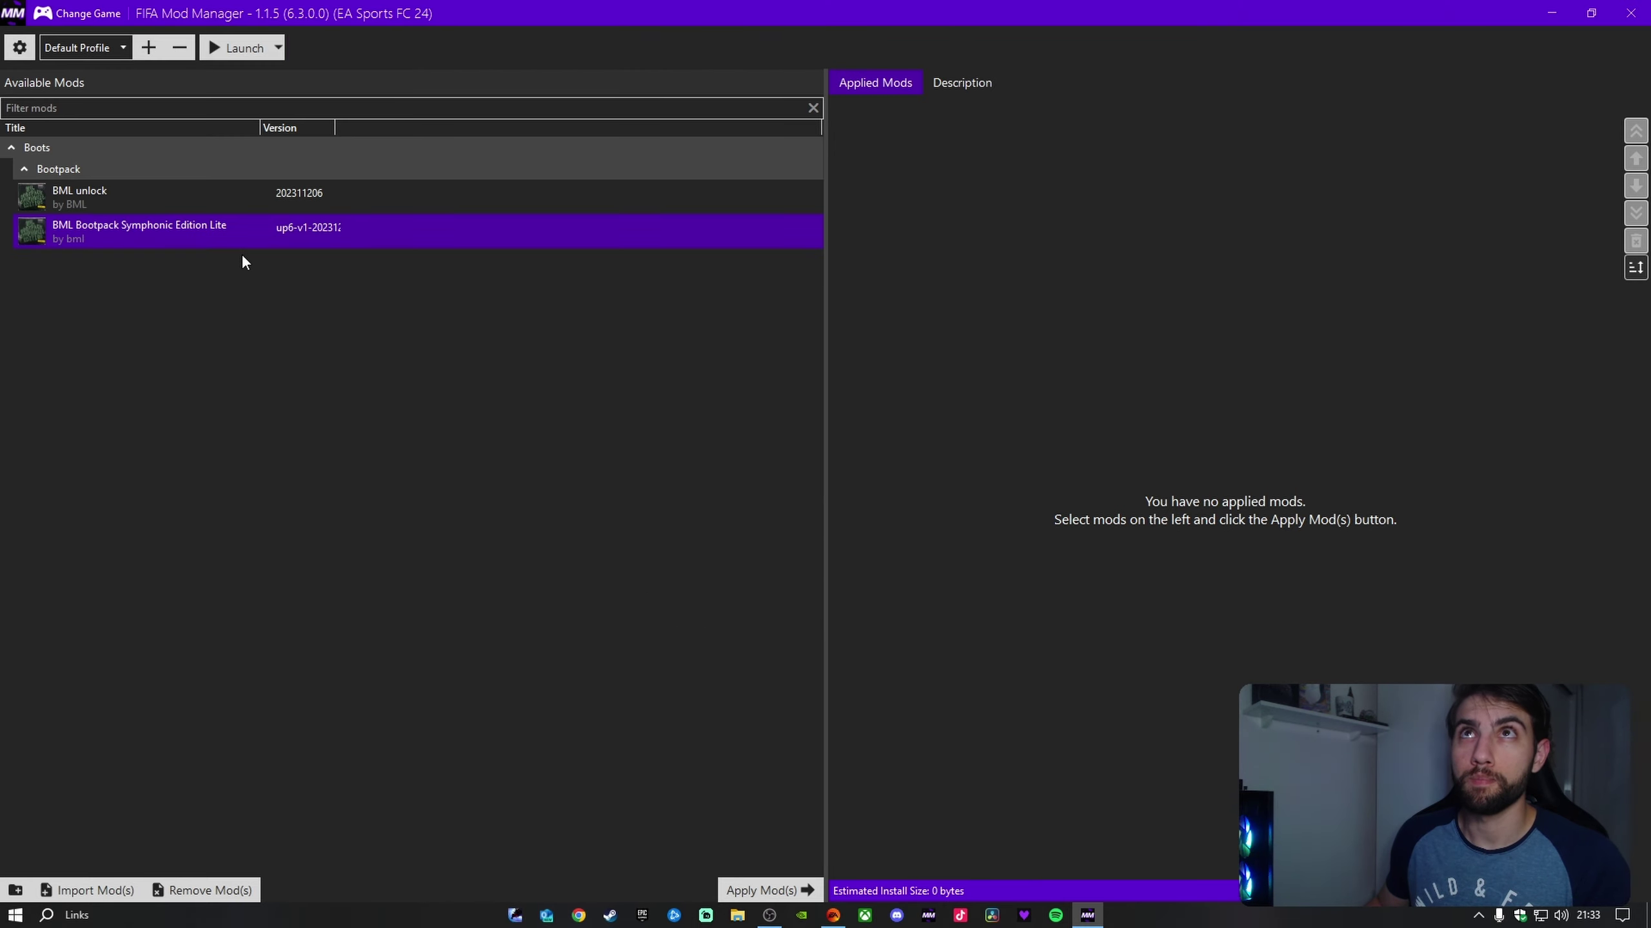
pyautogui.doubleClick(190, 198)
pyautogui.doubleClick(281, 231)
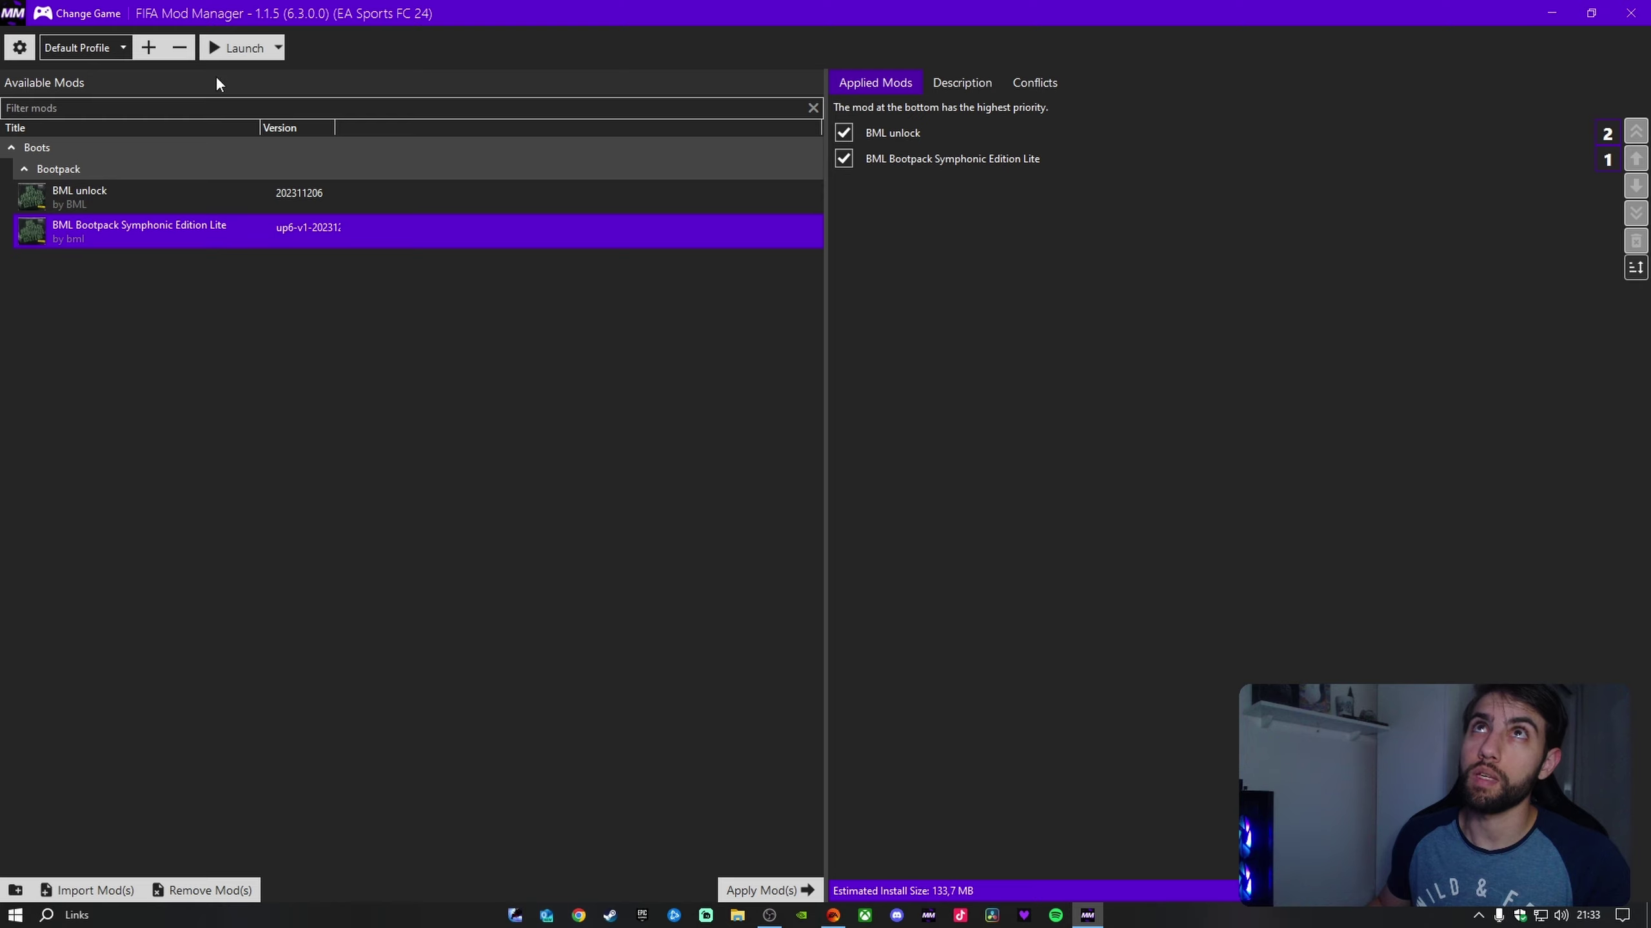
# Launch the game with the applied mods, continuing past the datapath command issue, and restore the window to its smaller size
pyautogui.click(218, 51)
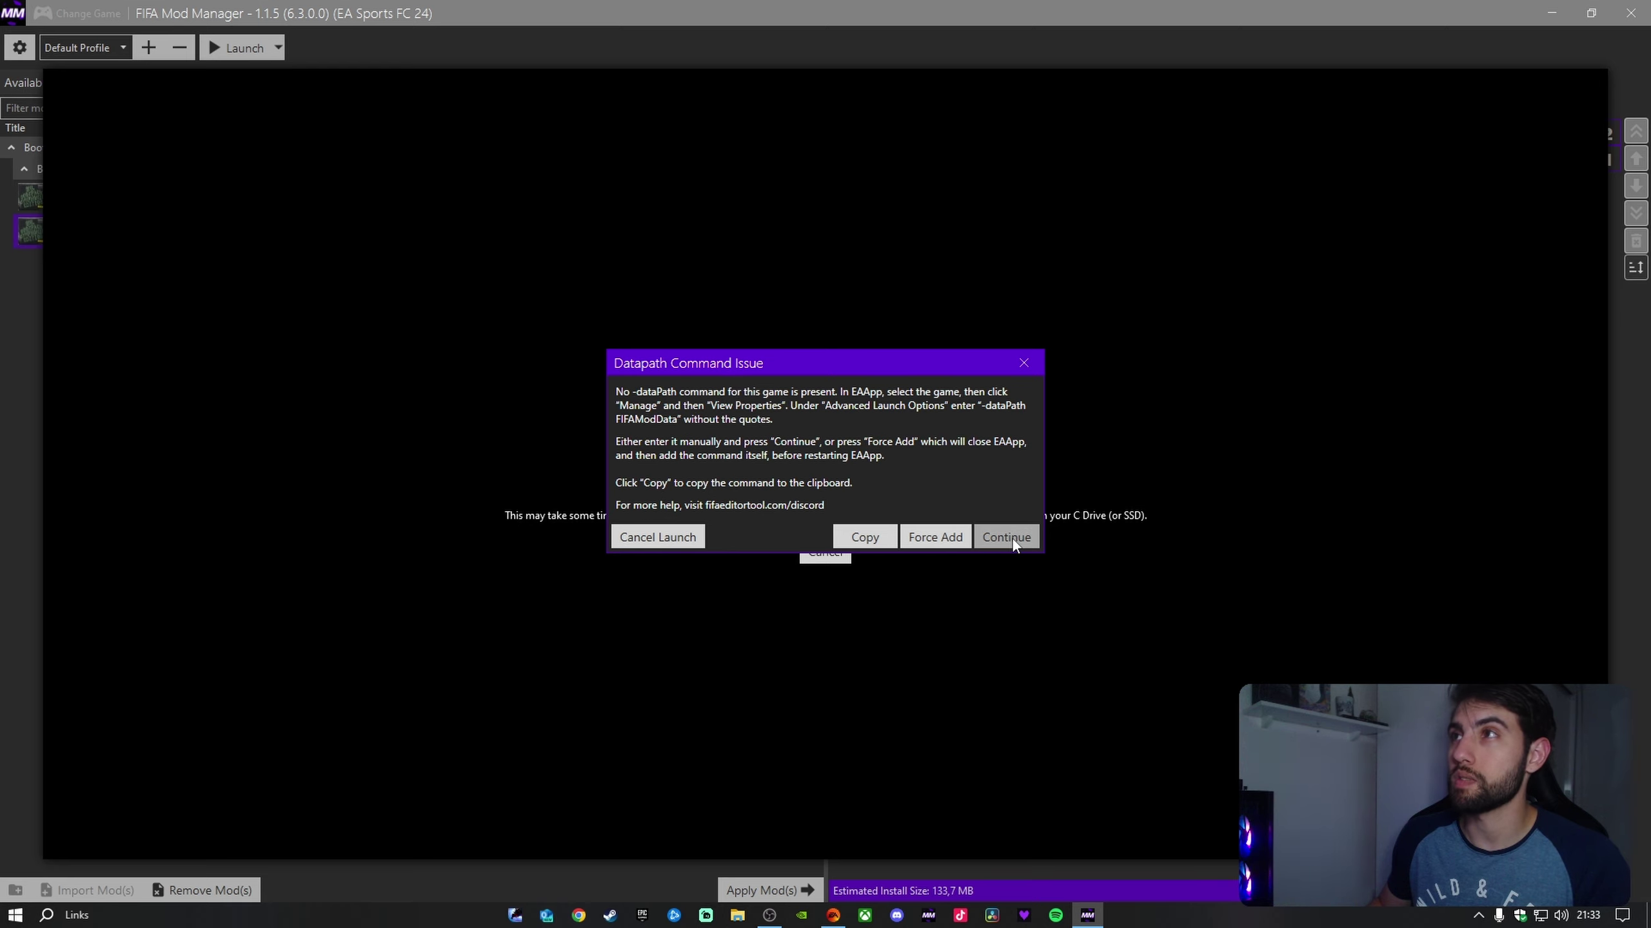
pyautogui.click(959, 496)
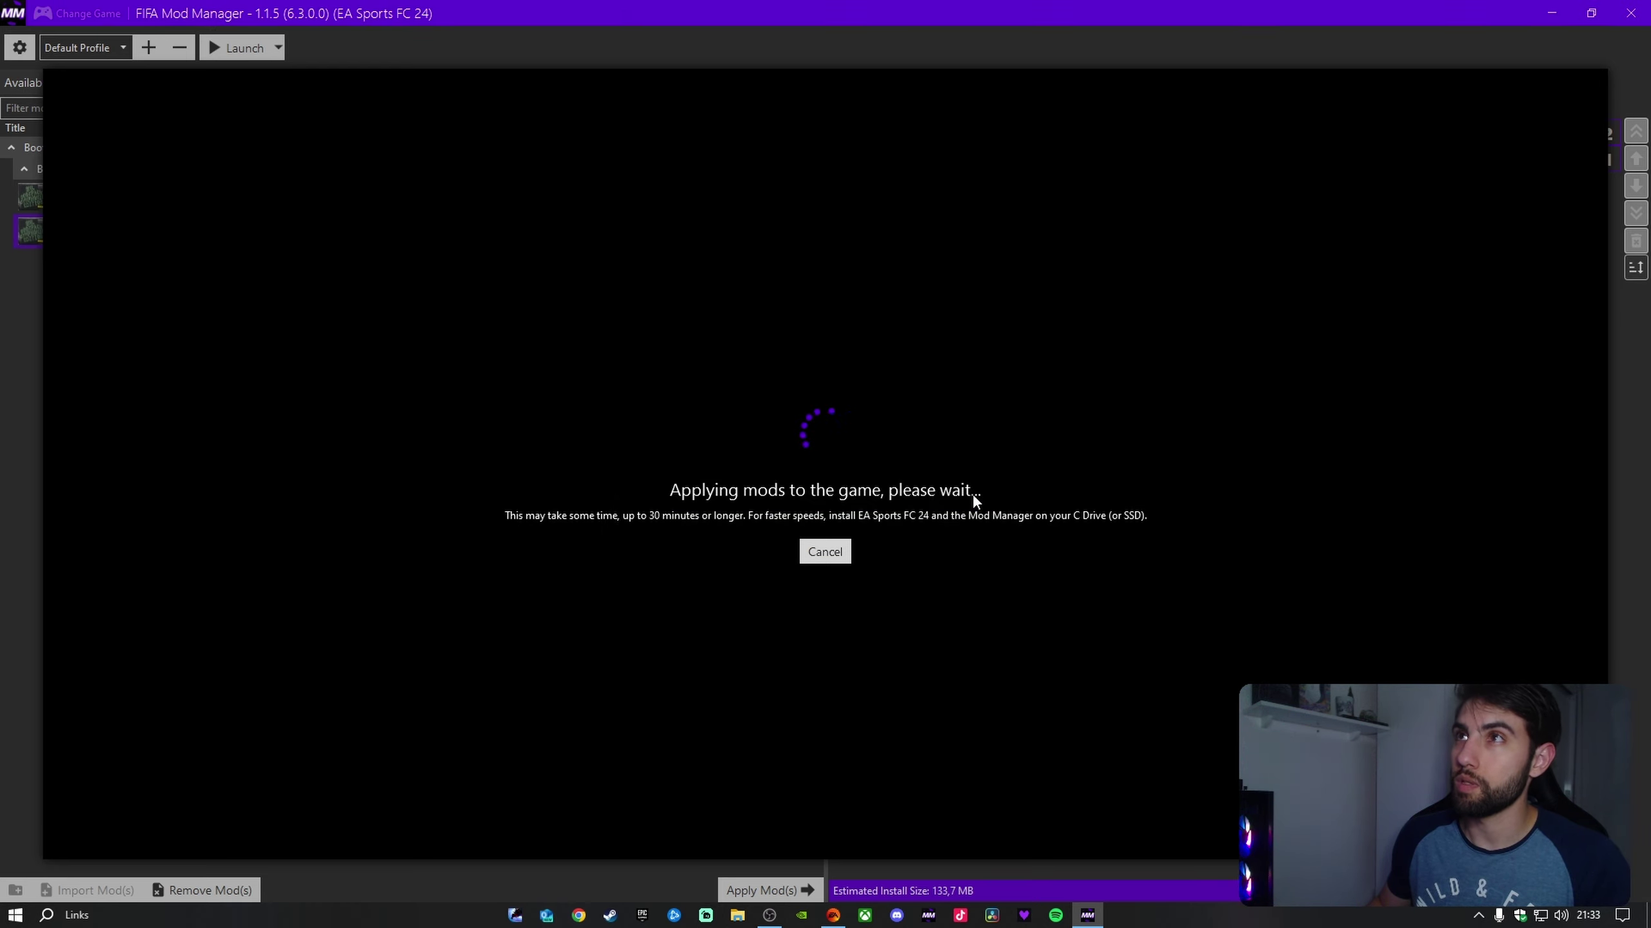
pyautogui.click(1597, 15)
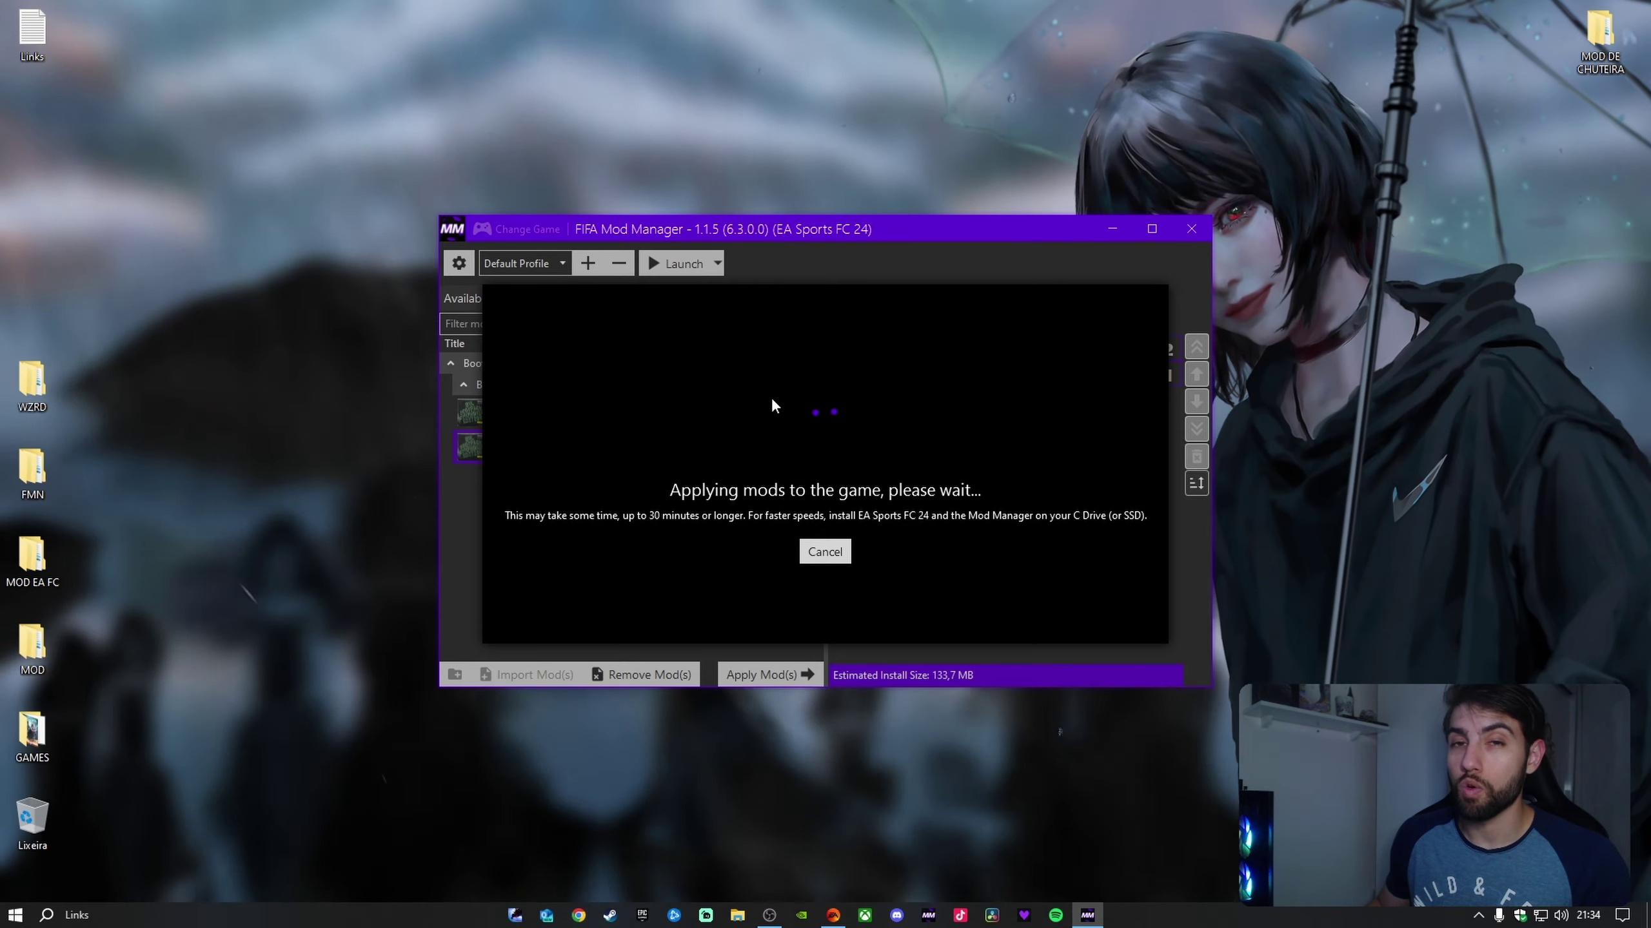
# Minimise the mod manager while it applies the mods and pin it to the taskbar
pyautogui.click(1113, 229)
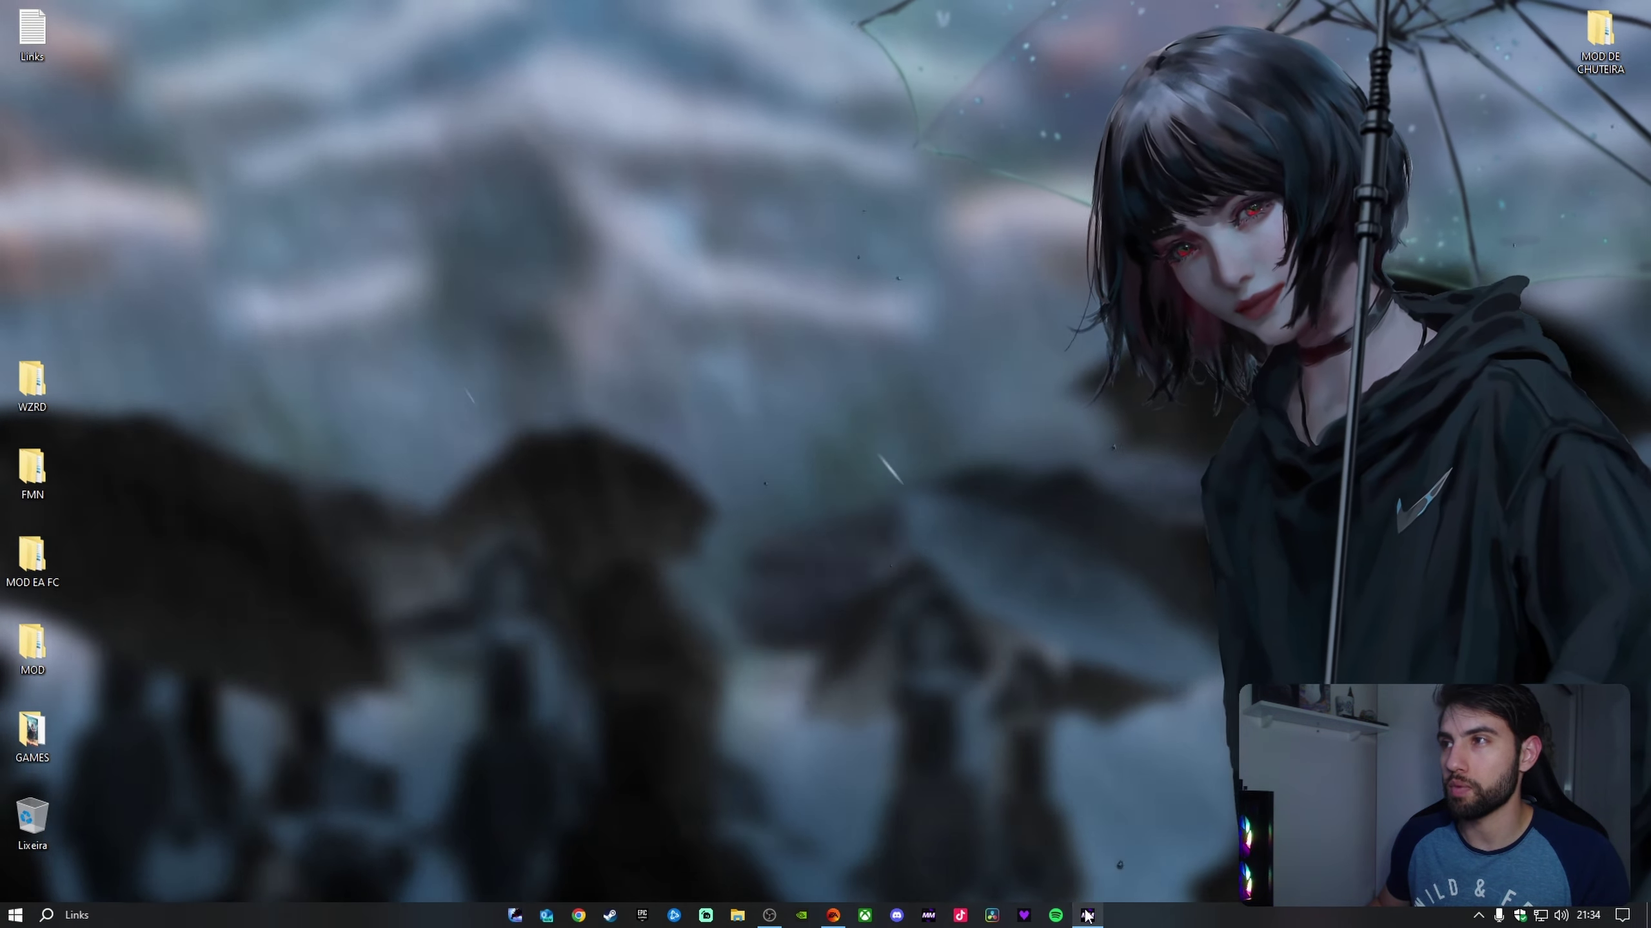
pyautogui.rightClick(1087, 915)
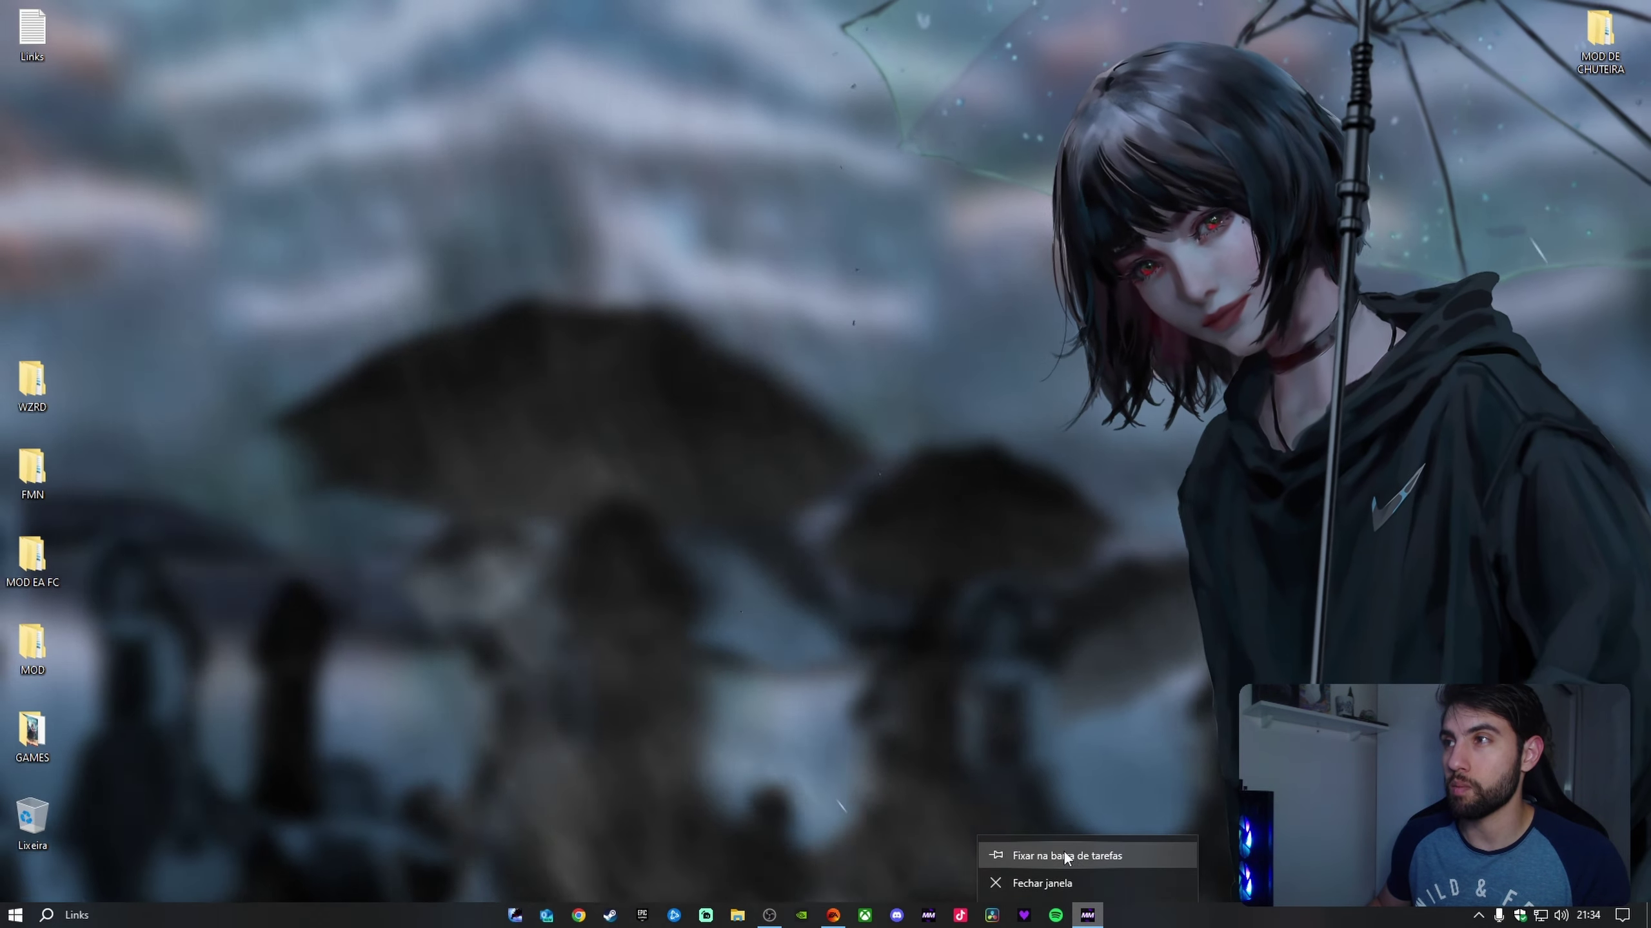
pyautogui.click(1075, 856)
pyautogui.click(1086, 914)
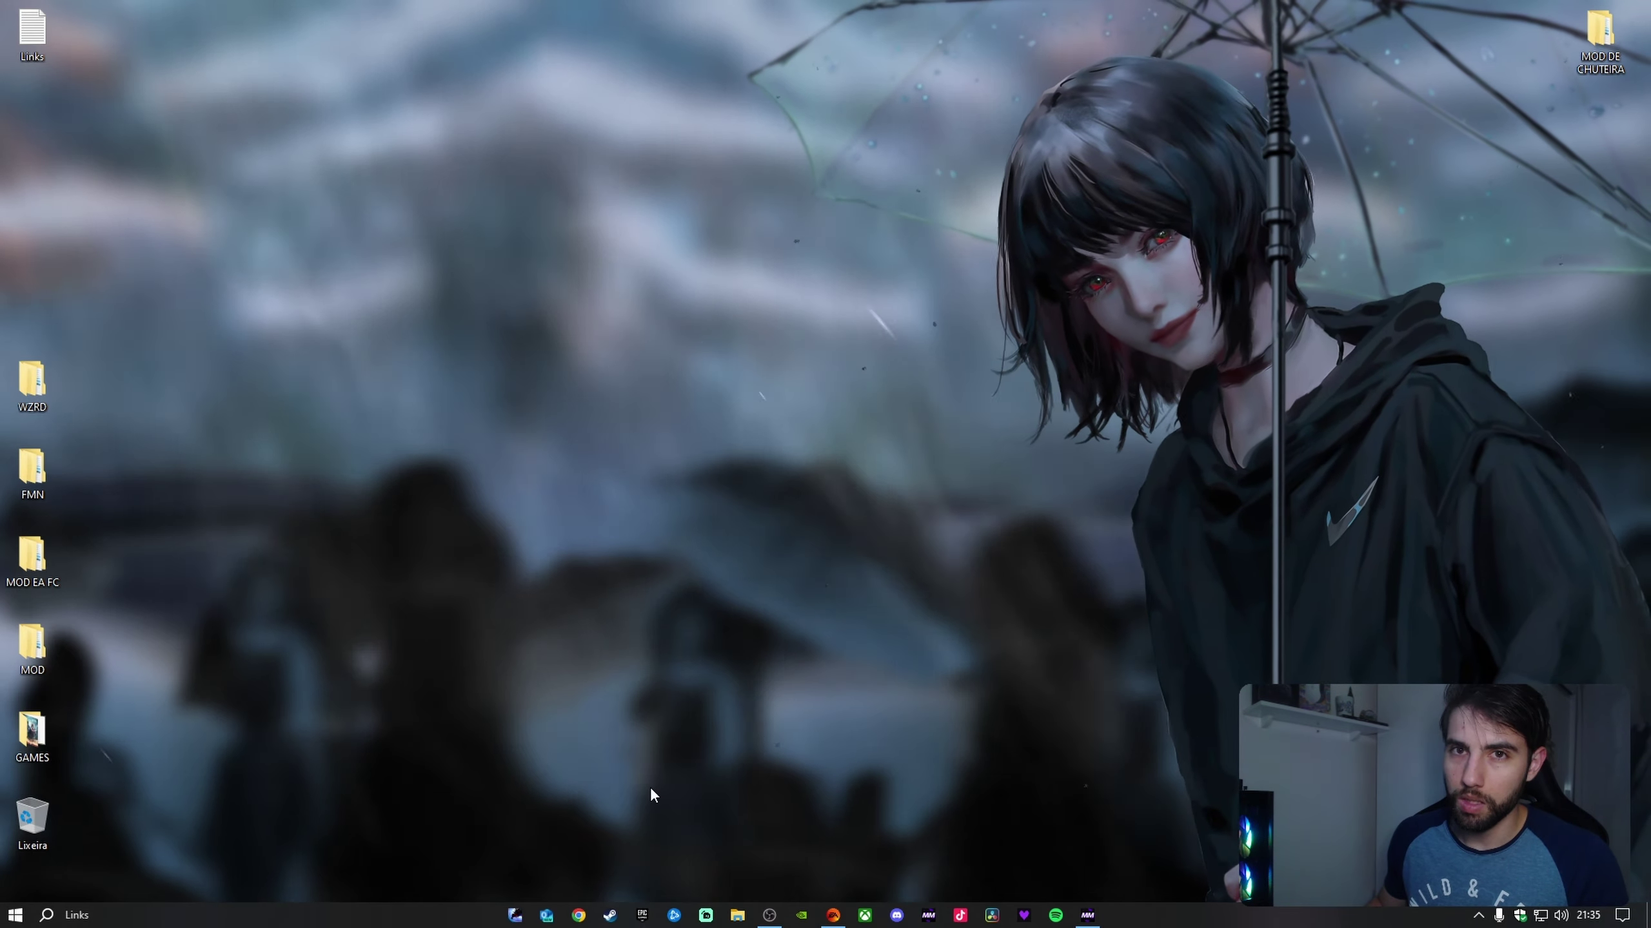
# Switch to Steam, examine the launch options in the general properties of EA SPORTS FIFA 23, and close the properties
pyautogui.click(597, 918)
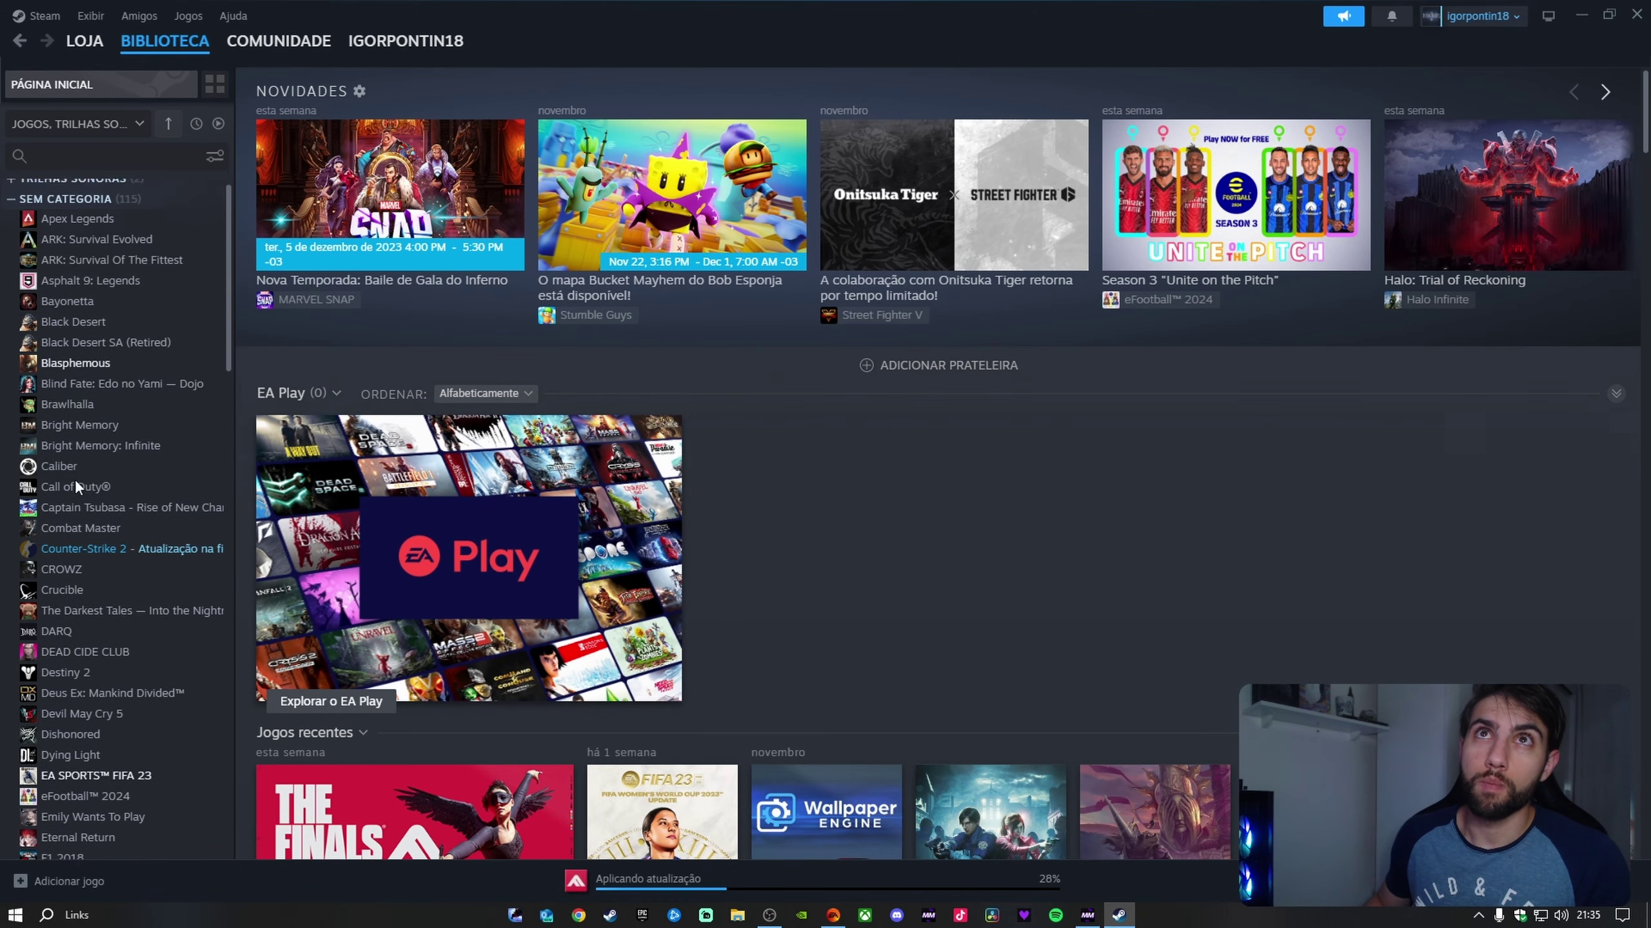
pyautogui.scroll(-3, 75, 595)
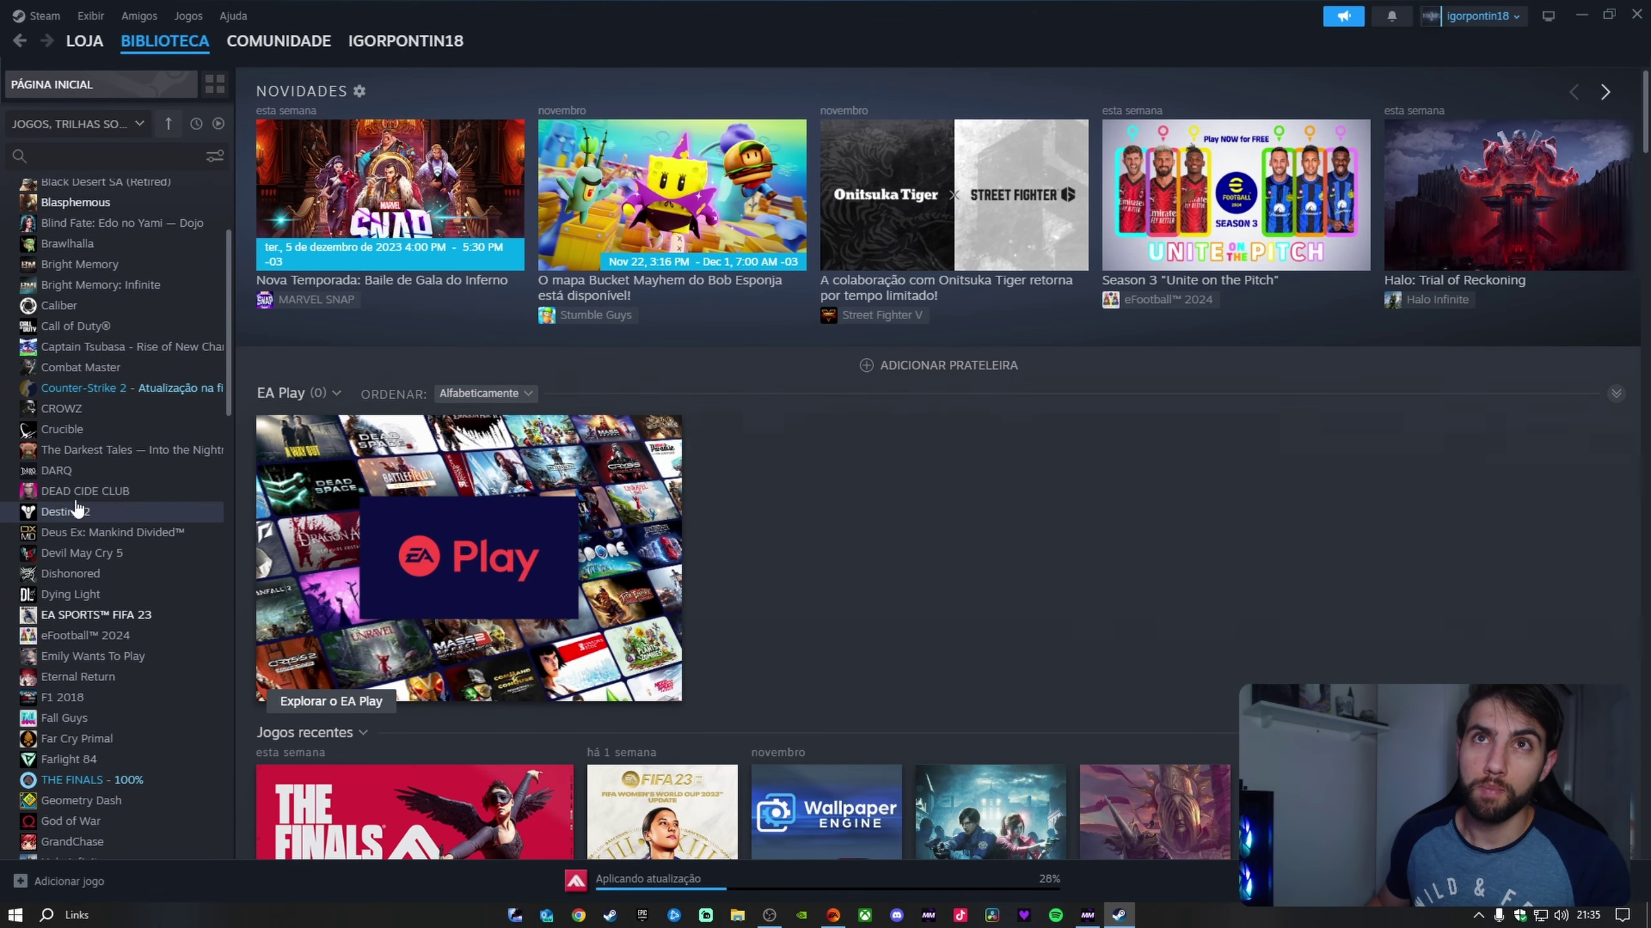
pyautogui.rightClick(84, 614)
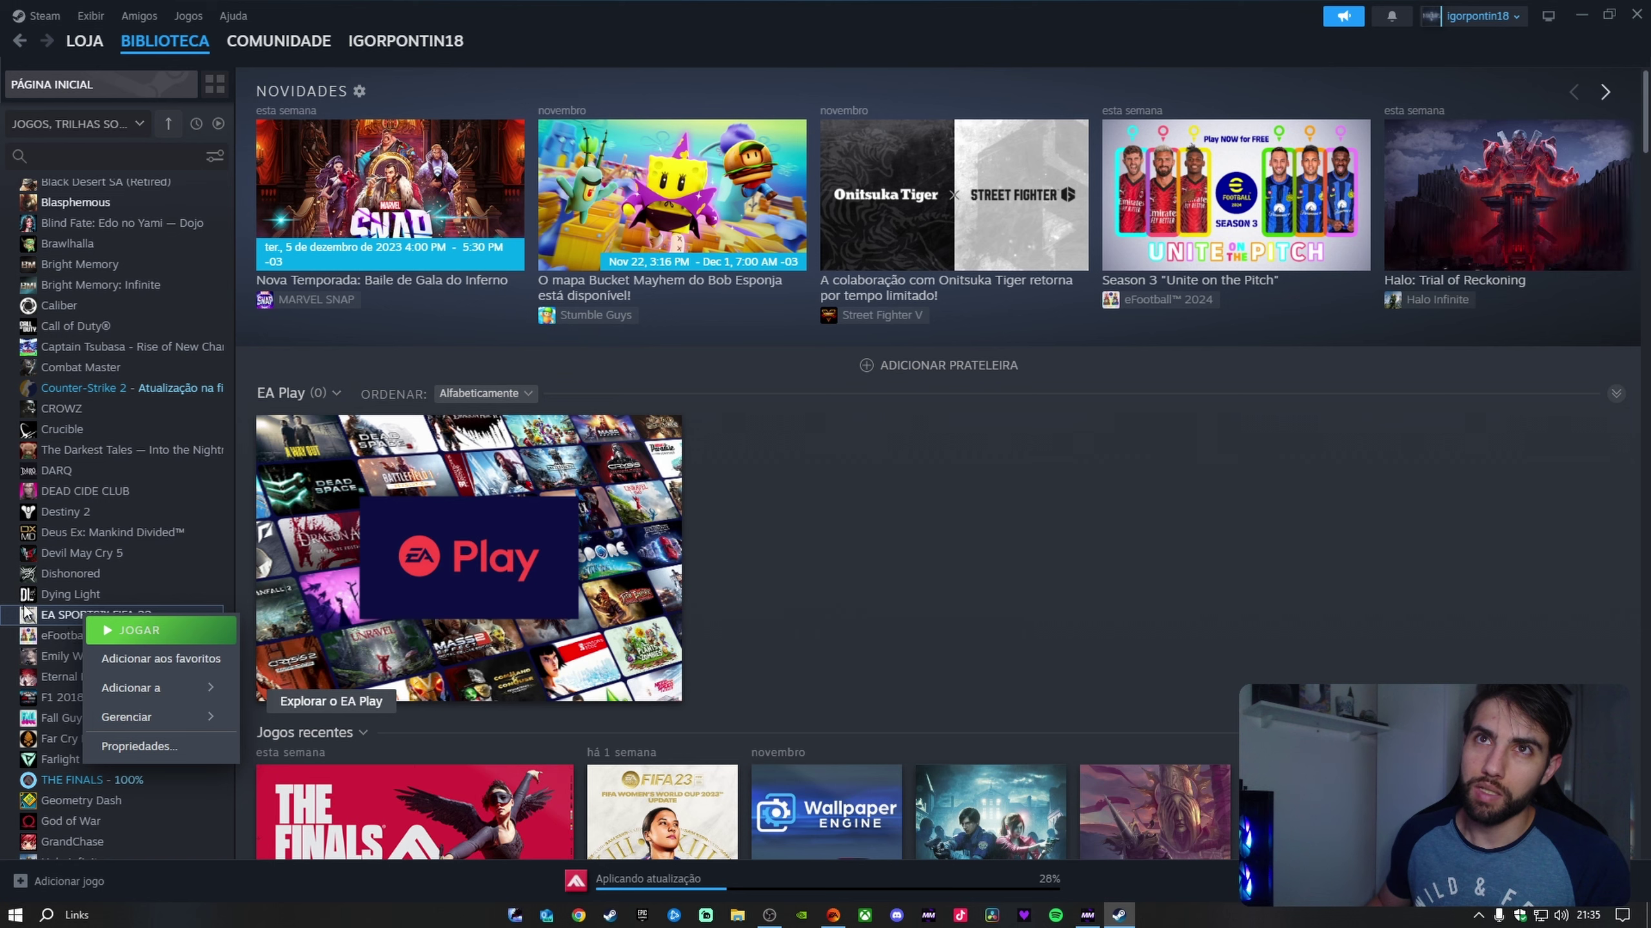
pyautogui.click(150, 748)
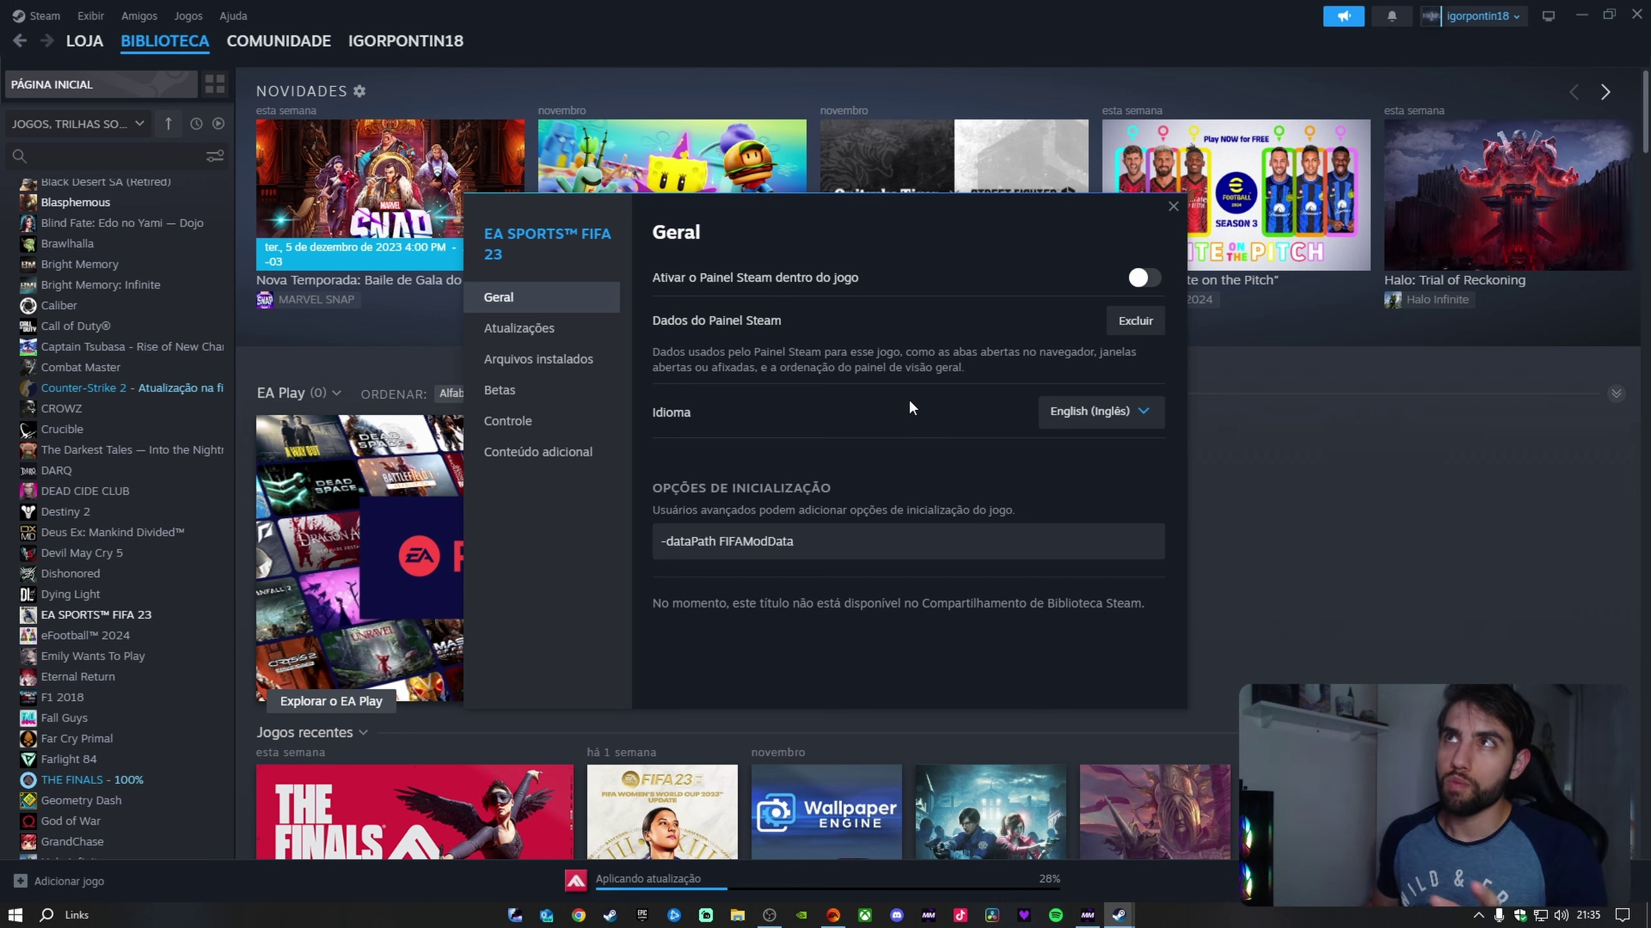
pyautogui.click(1173, 206)
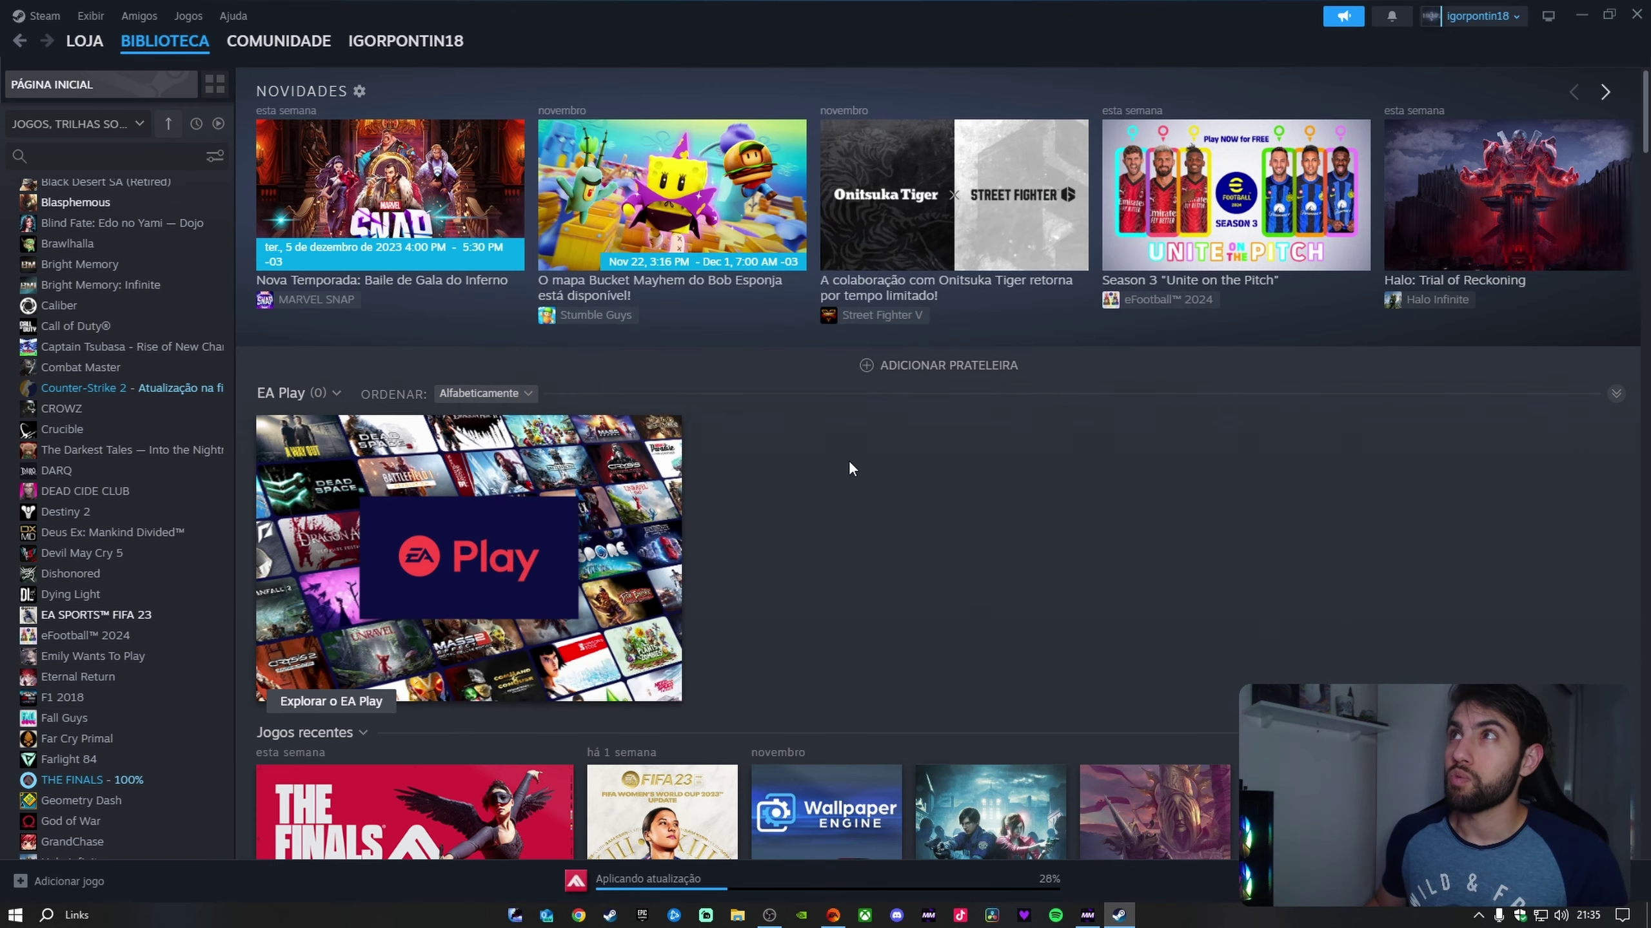